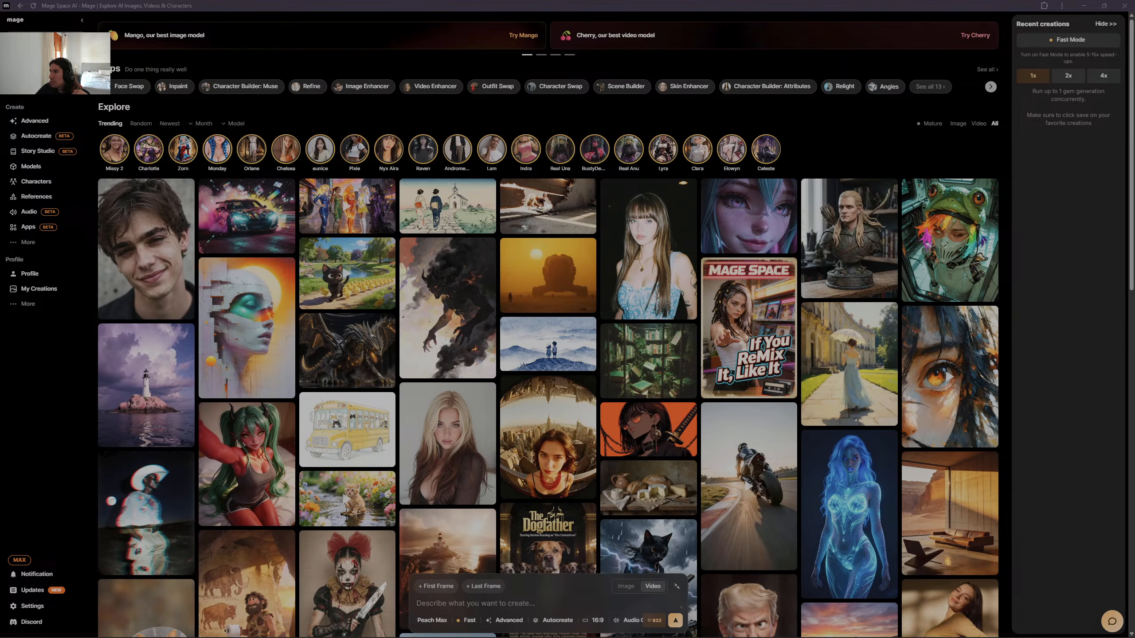
- Hide the recent creations list, then preview the knight-and-dragon video from My Creations and close it
click(1103, 26)
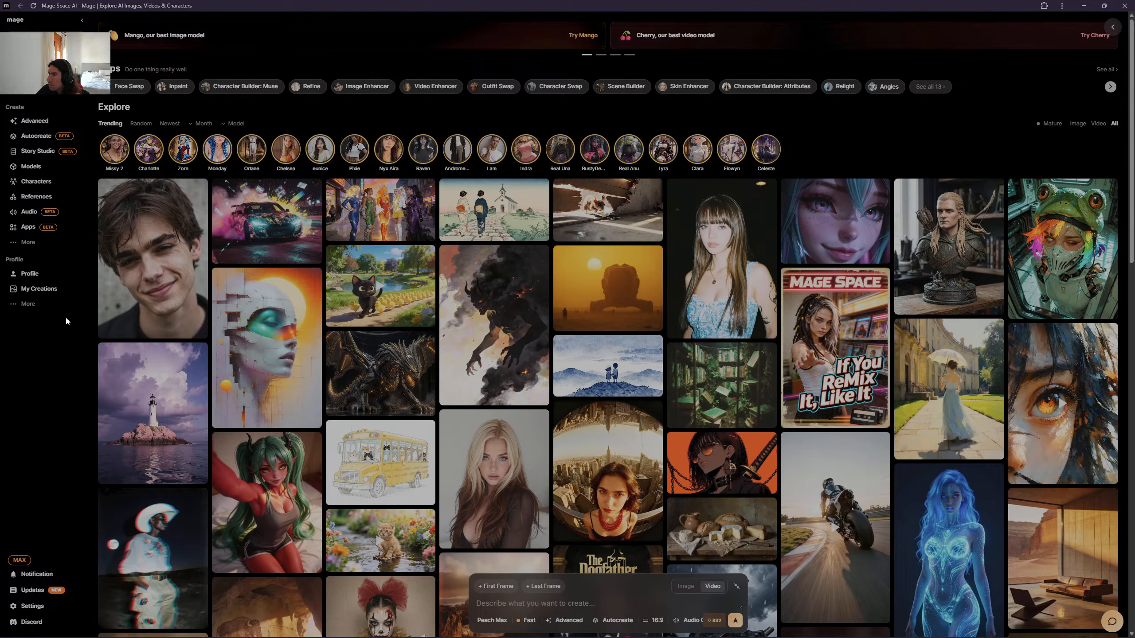
click(39, 289)
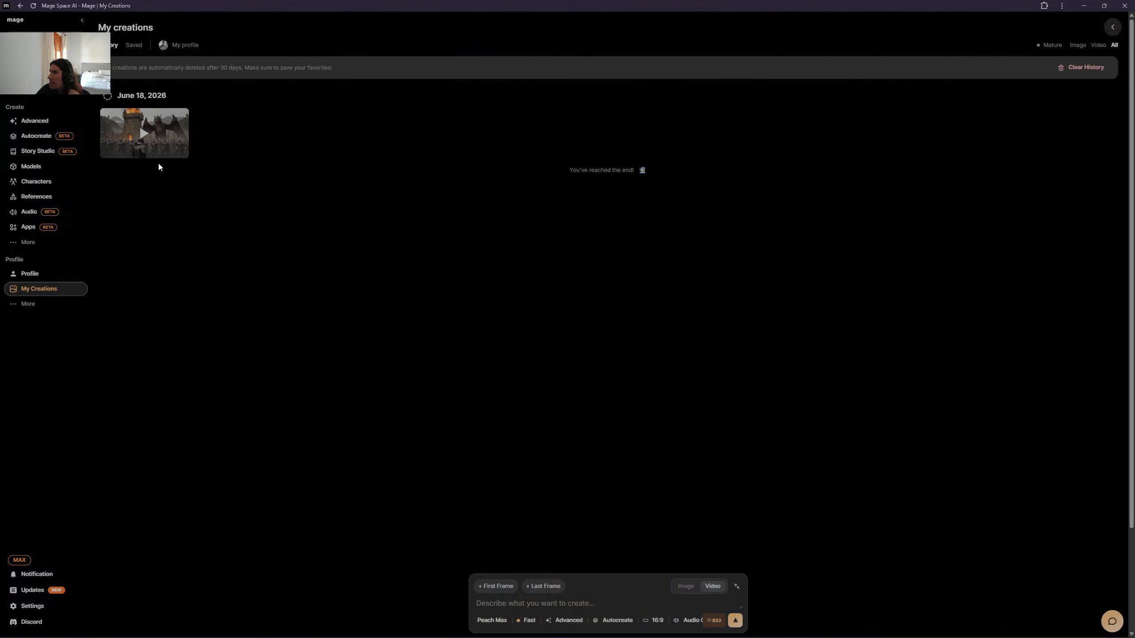
mouse_move(156, 135)
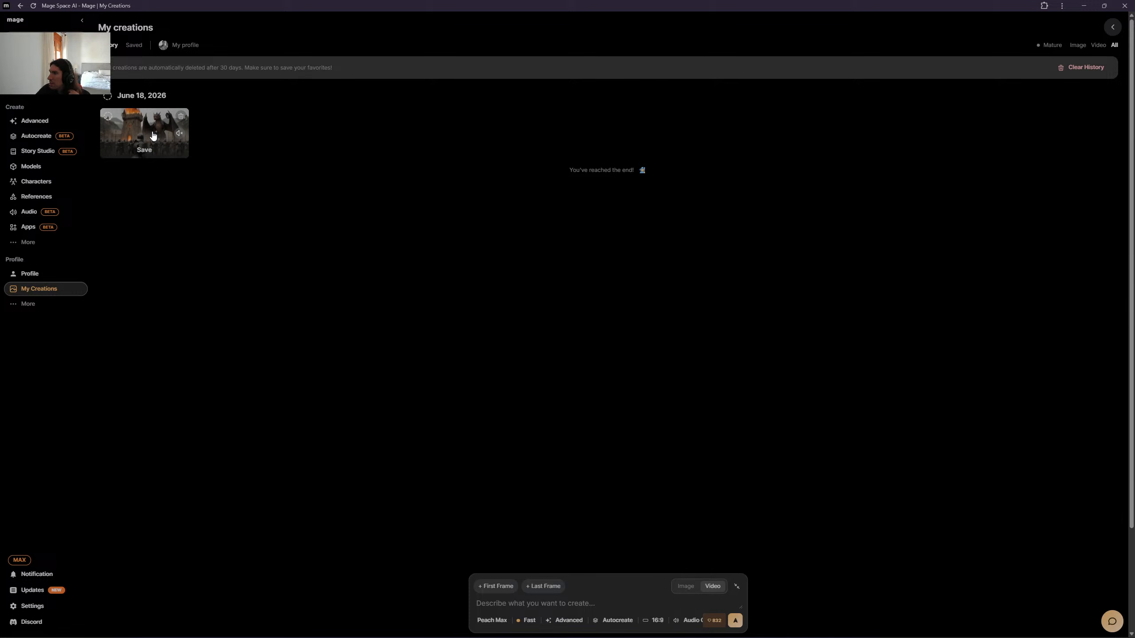
click(154, 134)
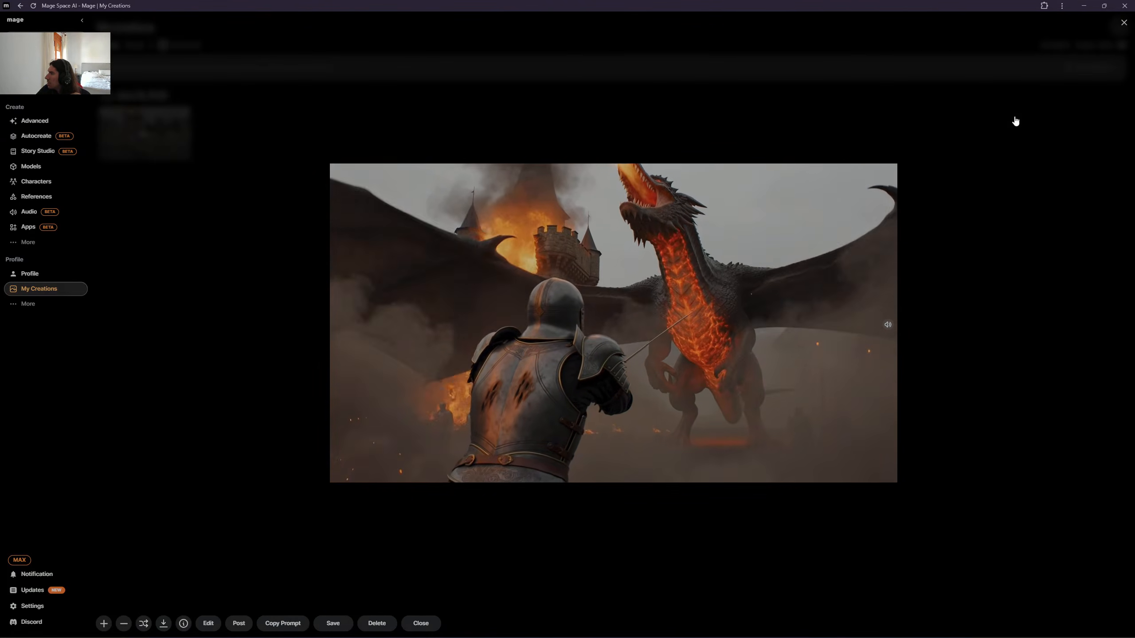
click(1124, 23)
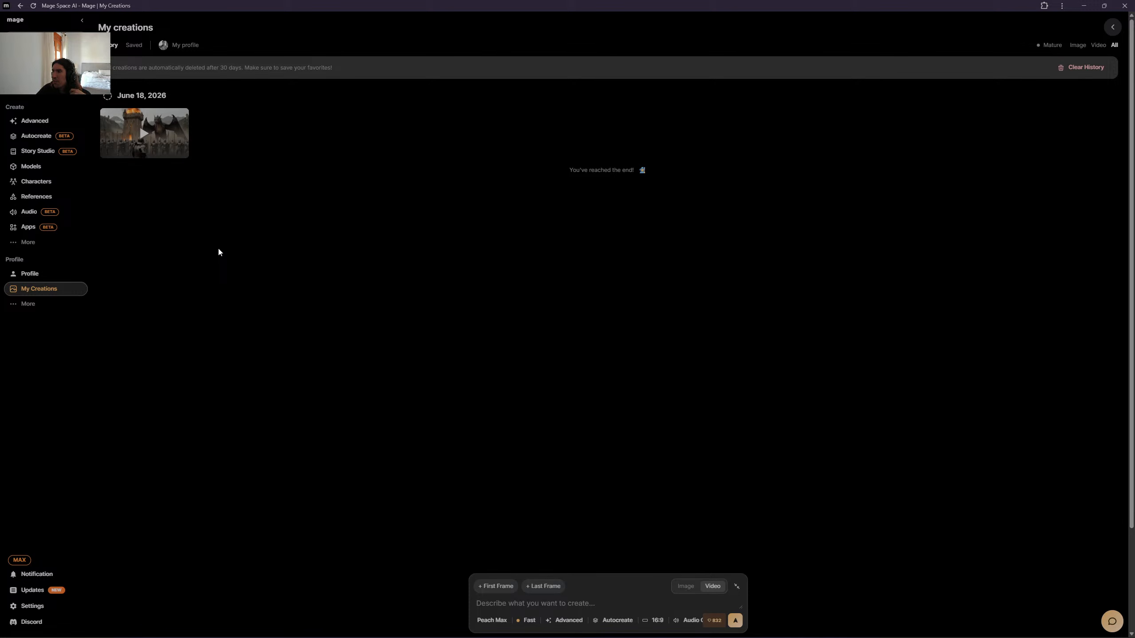
click(142, 134)
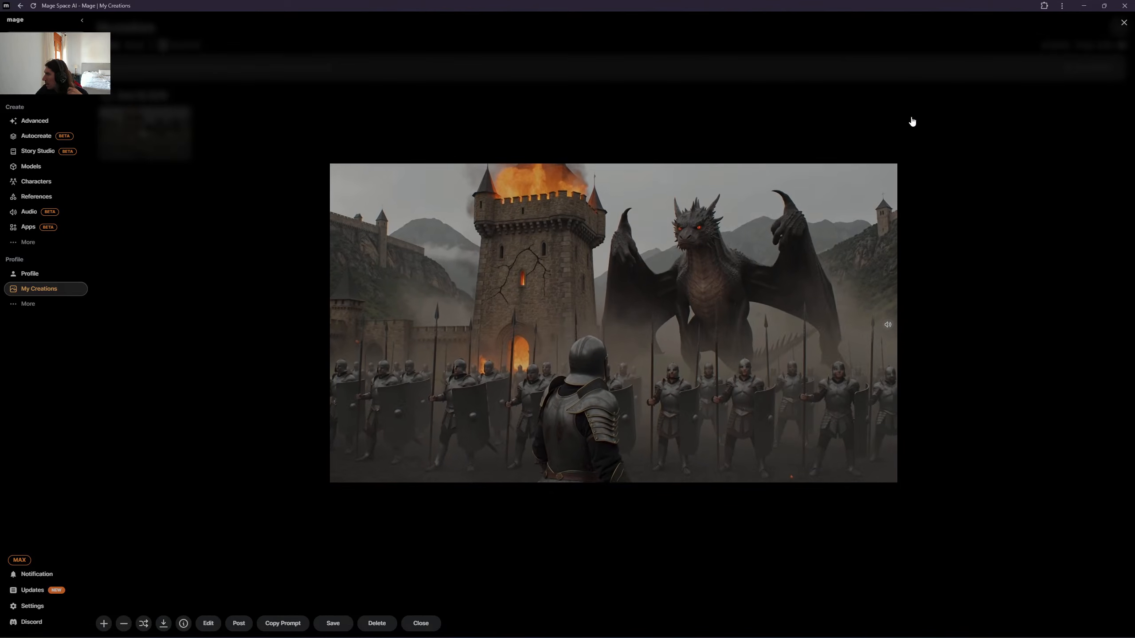
click(1125, 25)
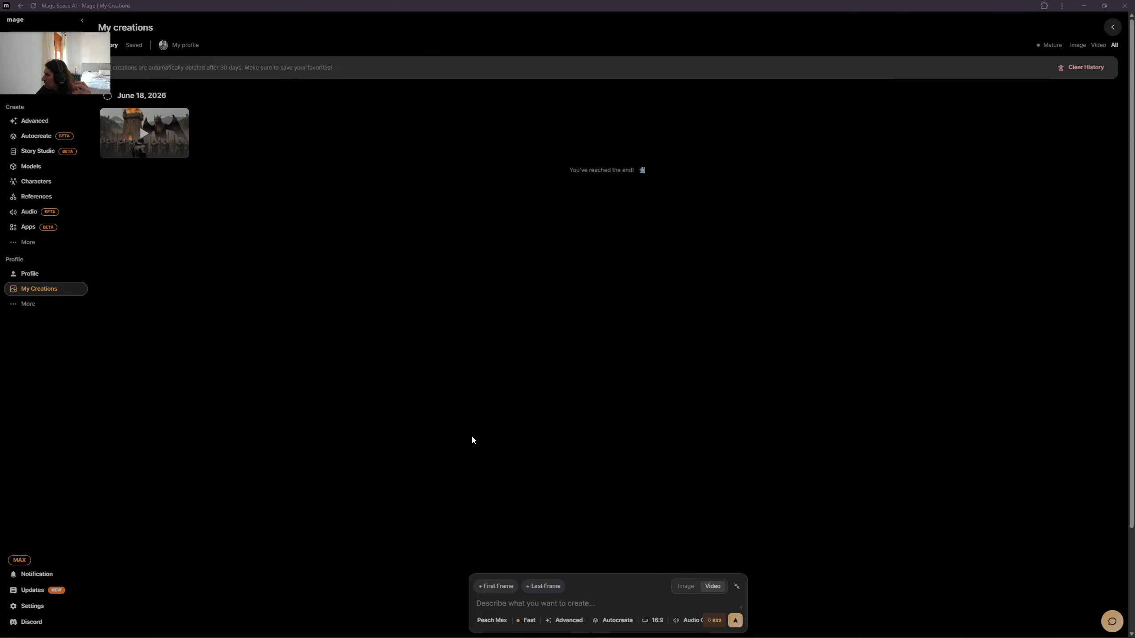
- Choose the Peach Max Video model for the new video and set its aspect ratio to 16:9
click(492, 621)
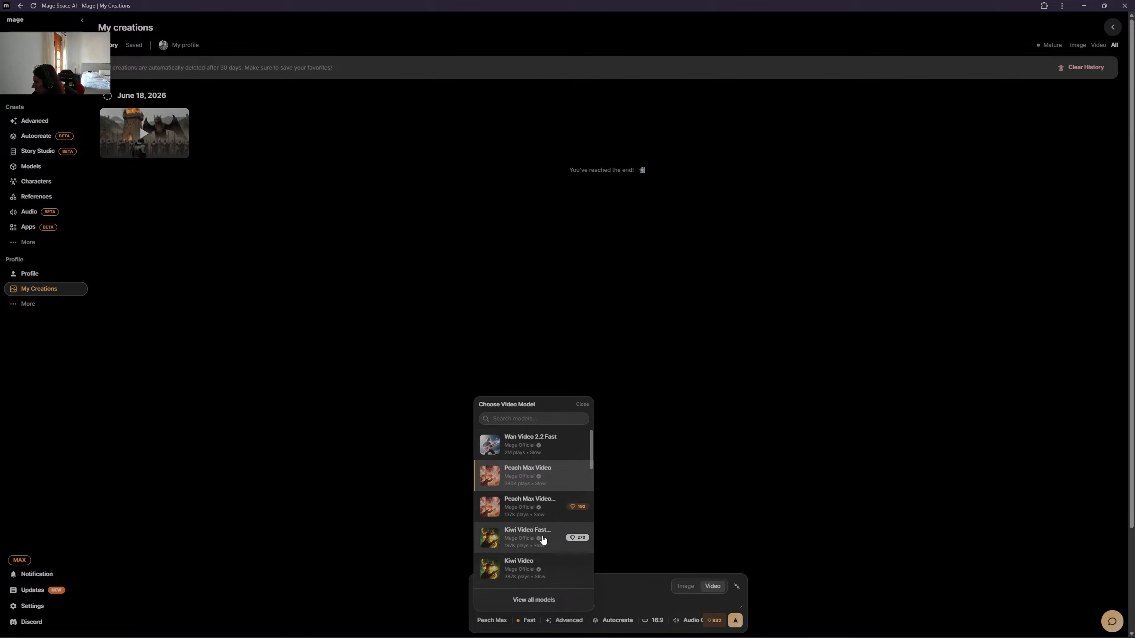
scroll(544, 540, down, 2)
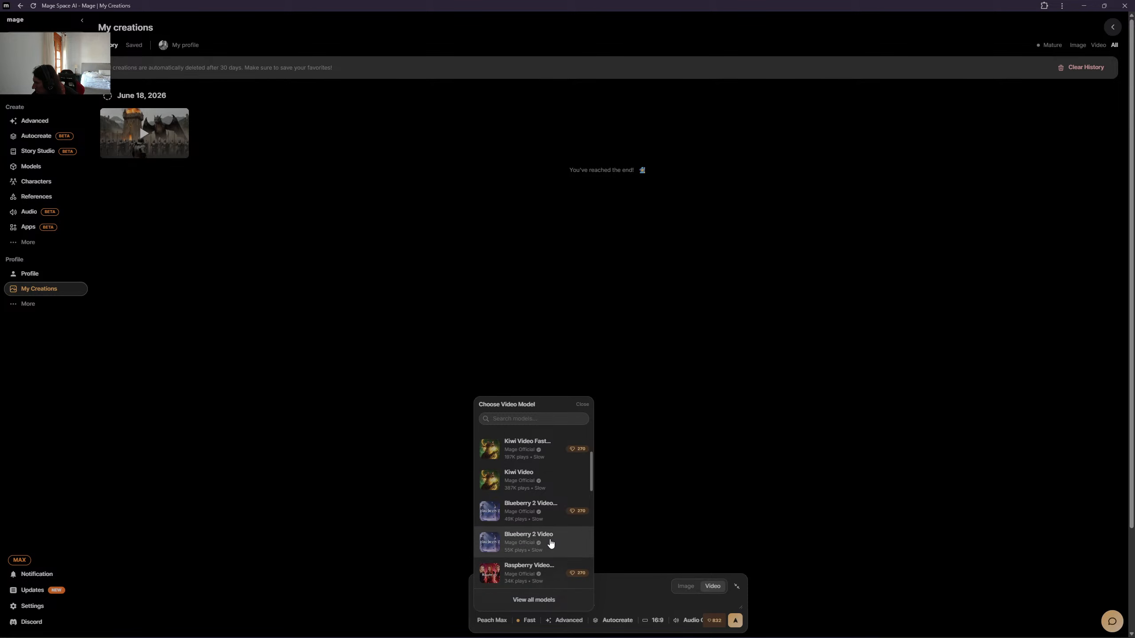
scroll(551, 543, down, 5)
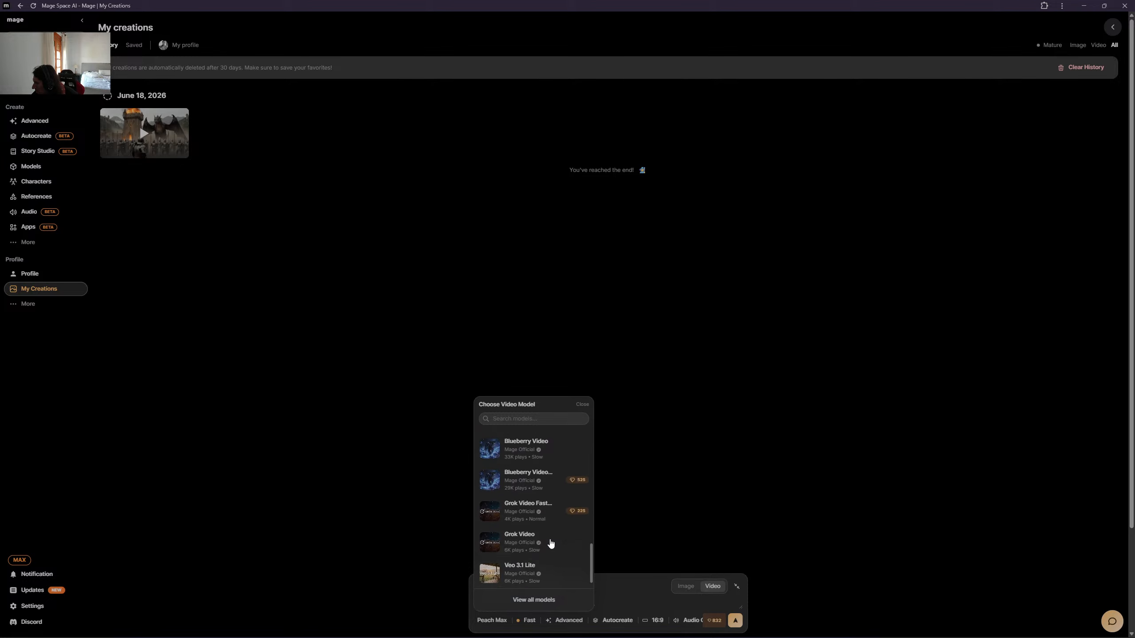
scroll(551, 543, up, 8)
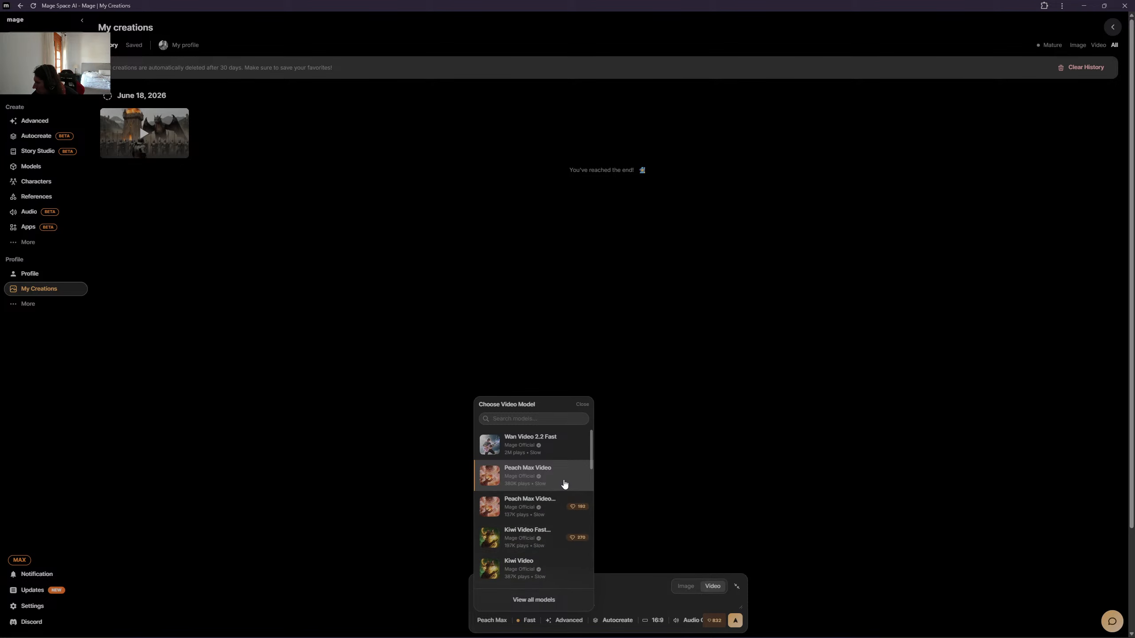
click(565, 485)
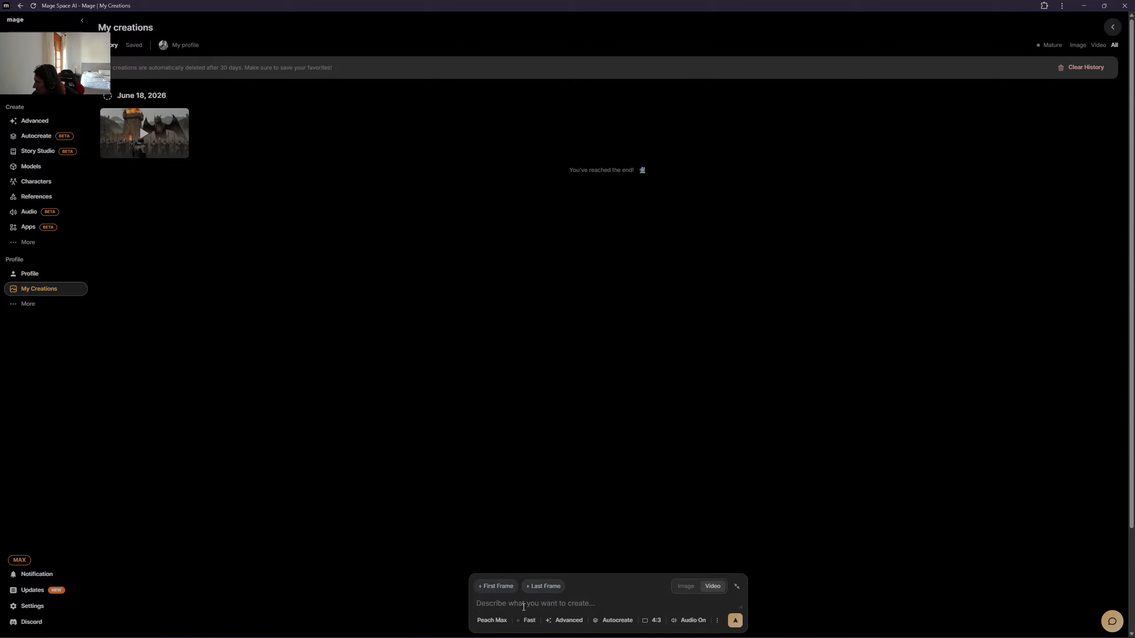
click(650, 621)
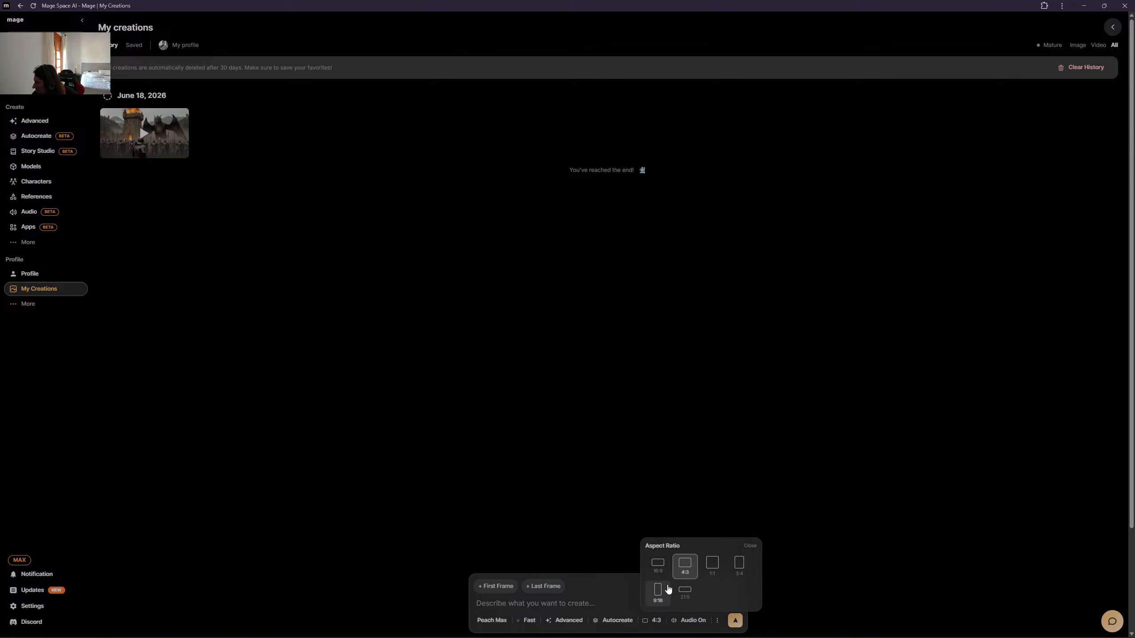
click(658, 567)
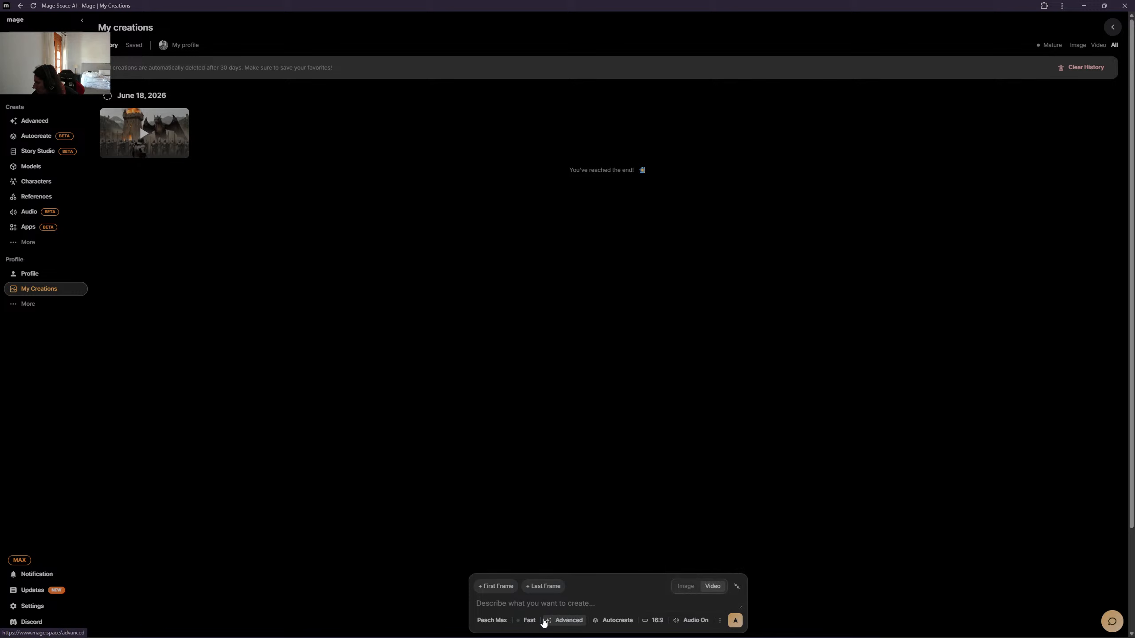
- In the advanced settings, set the video resolution to 720p and the duration to 10 seconds
click(567, 622)
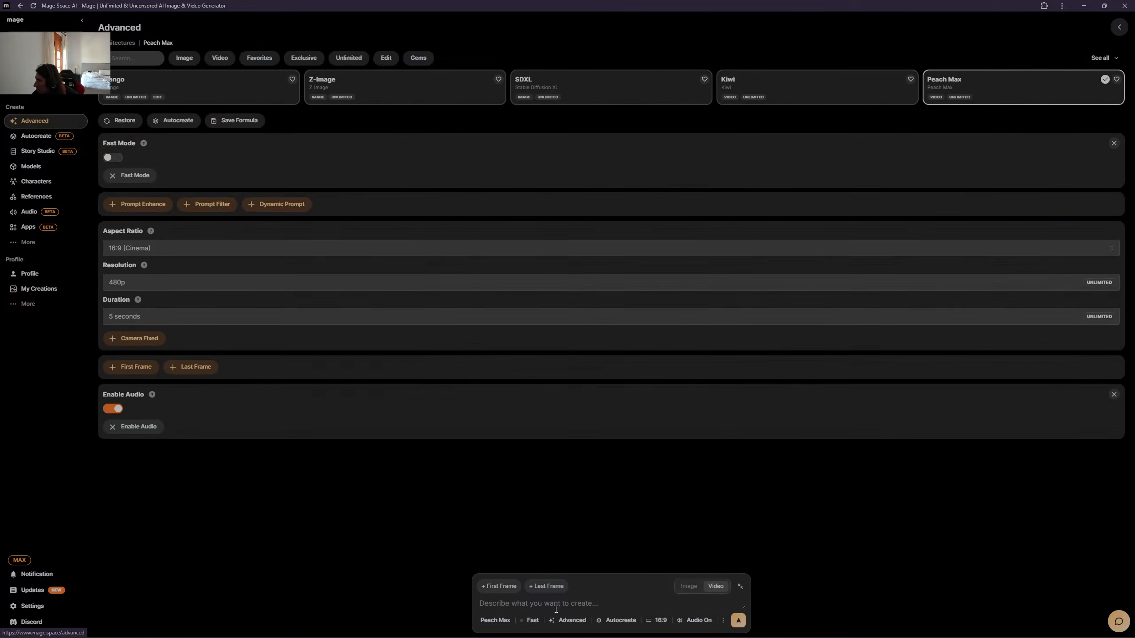
click(181, 283)
click(179, 308)
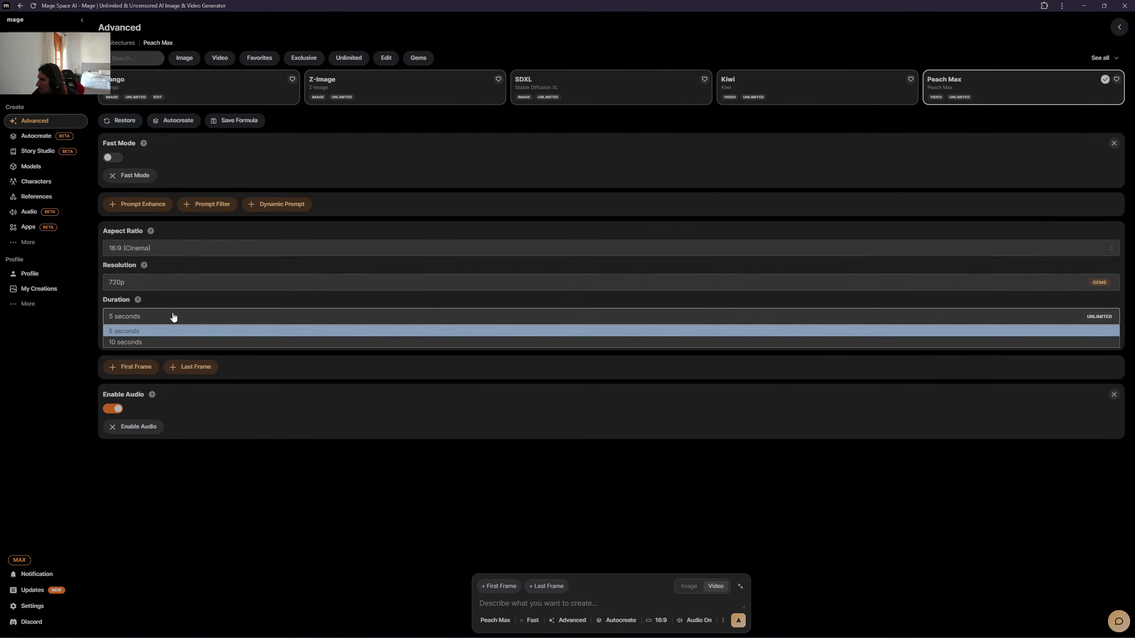
click(173, 316)
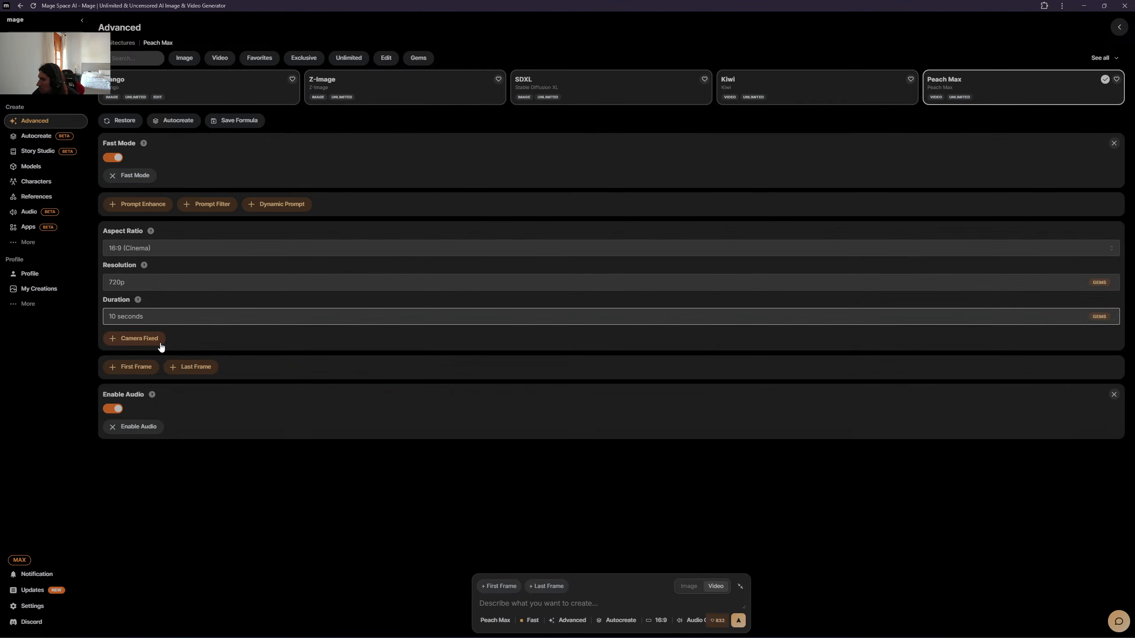
click(161, 343)
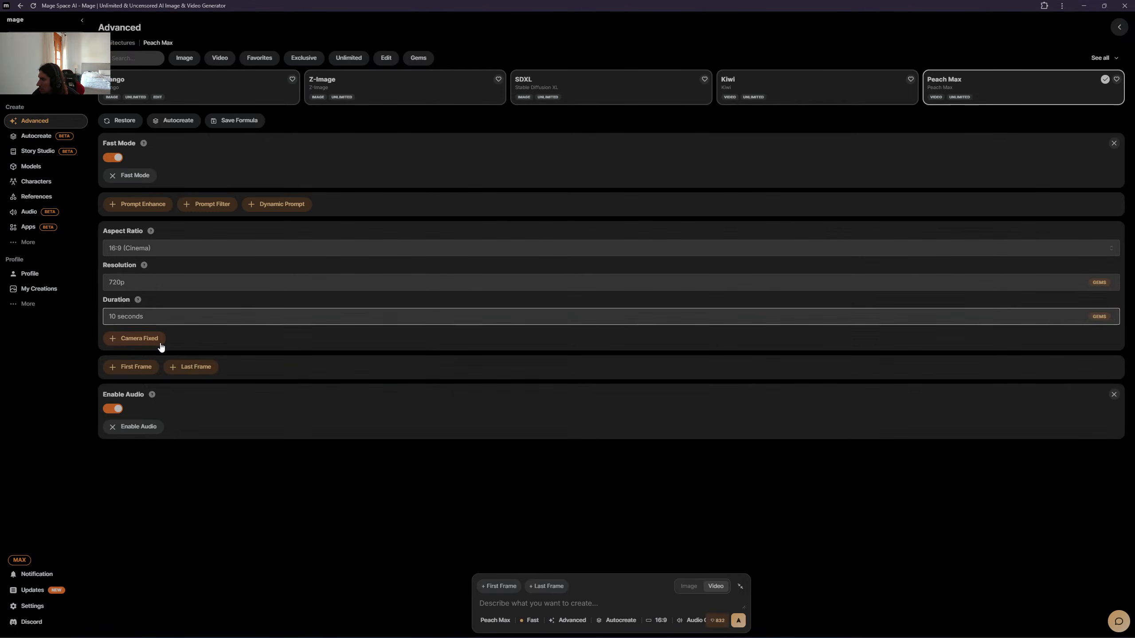
- Paste the copied cinematic prompt about Hanzo, a warrior in mustard robes, generate the video, and close the finished result
right_click(516, 606)
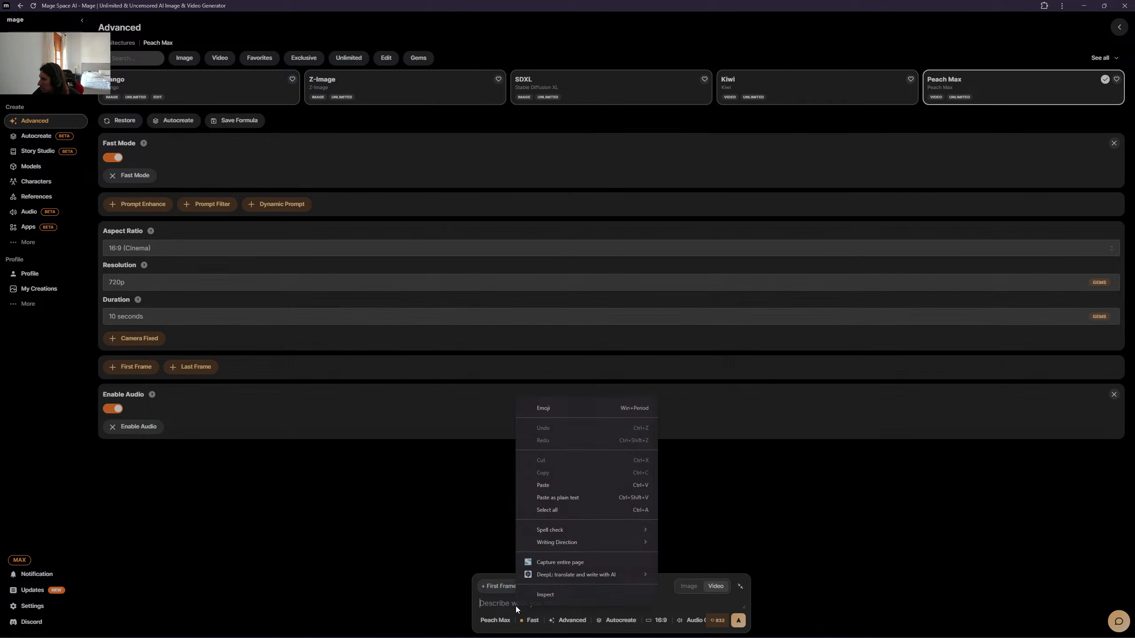
click(568, 488)
scroll(568, 590, down, 6)
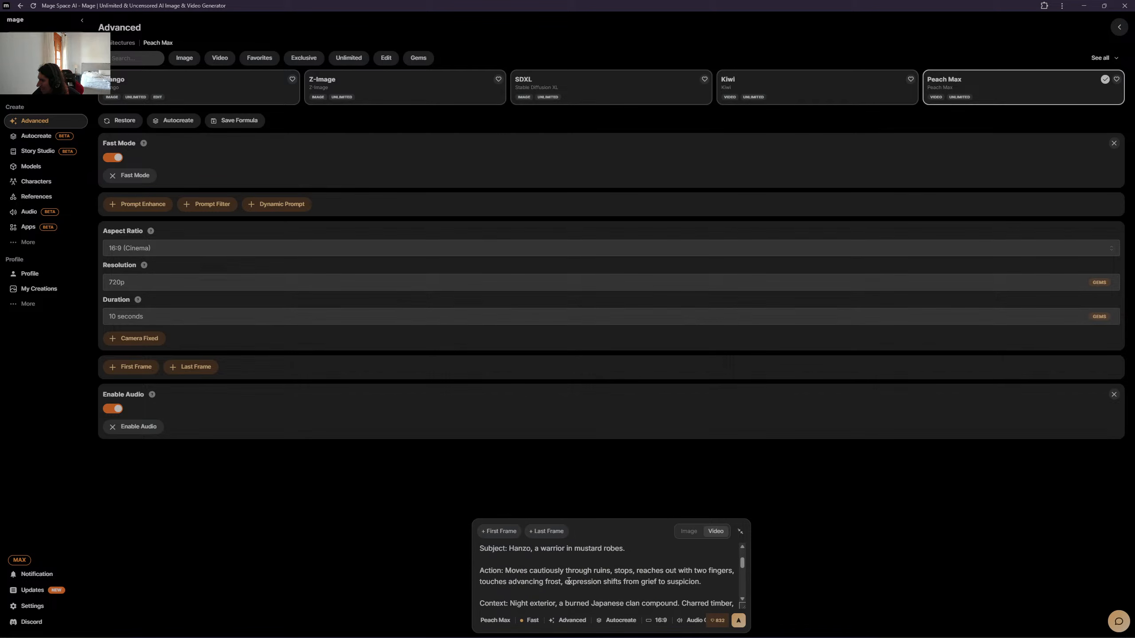
scroll(571, 578, up, 8)
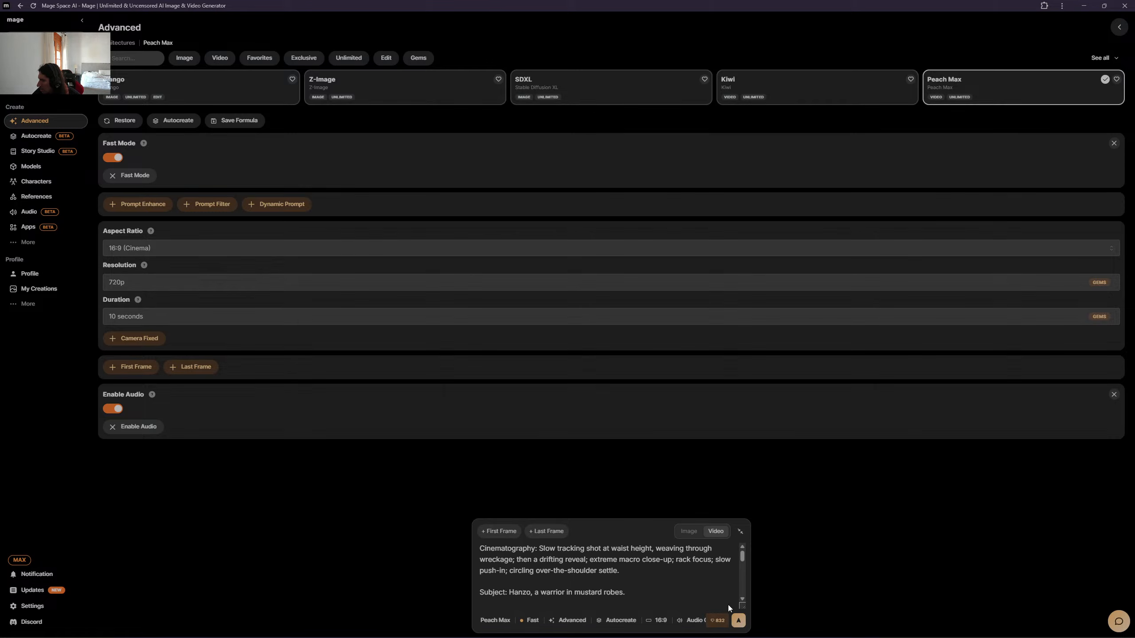
click(739, 621)
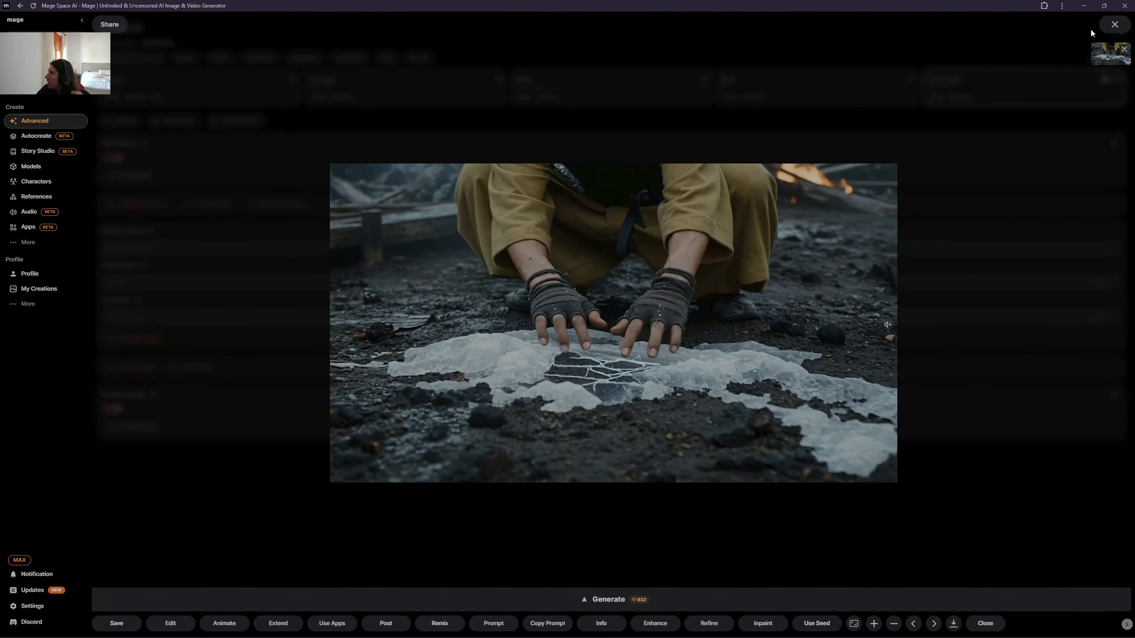
click(1115, 24)
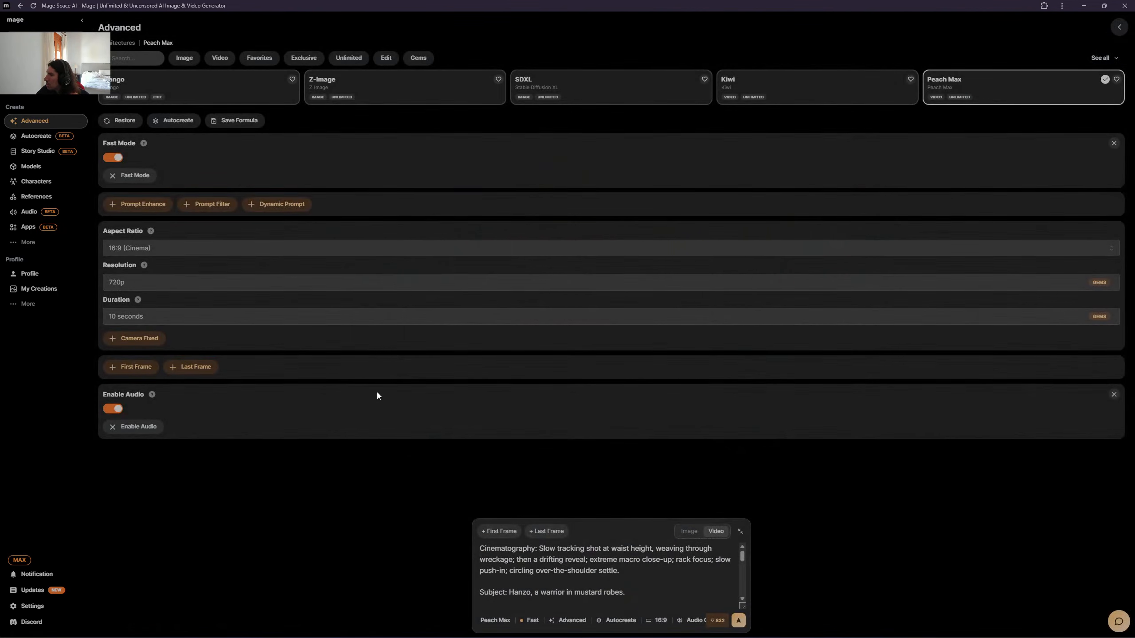
- Review the Hanzo prompt, then switch the video model to Kiwi Video
scroll(580, 558, down, 10)
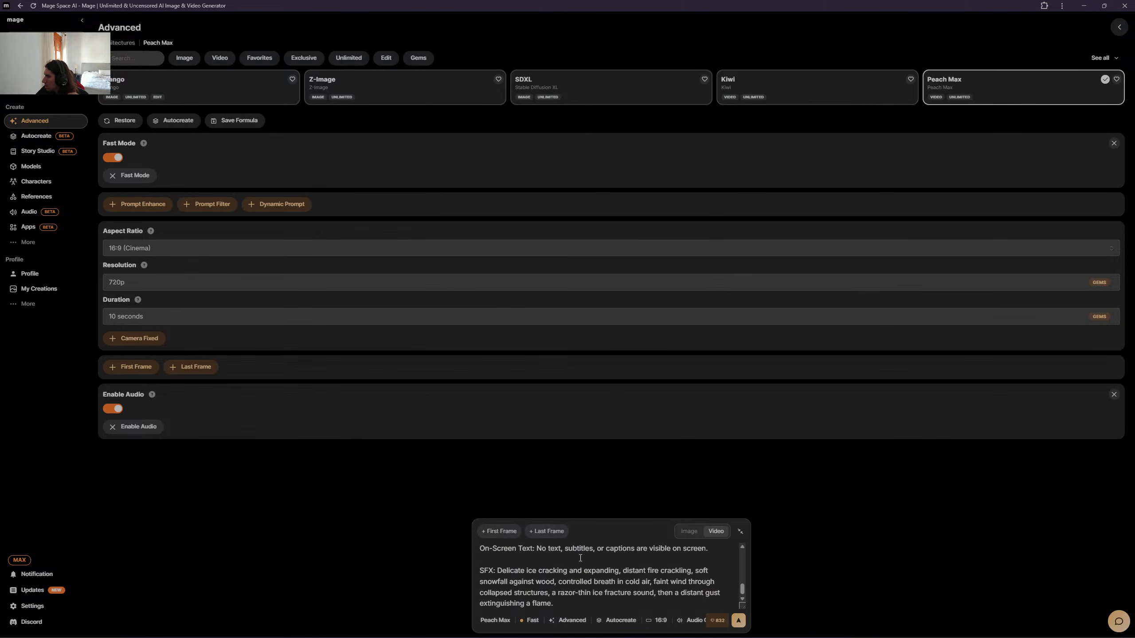
scroll(580, 558, up, 10)
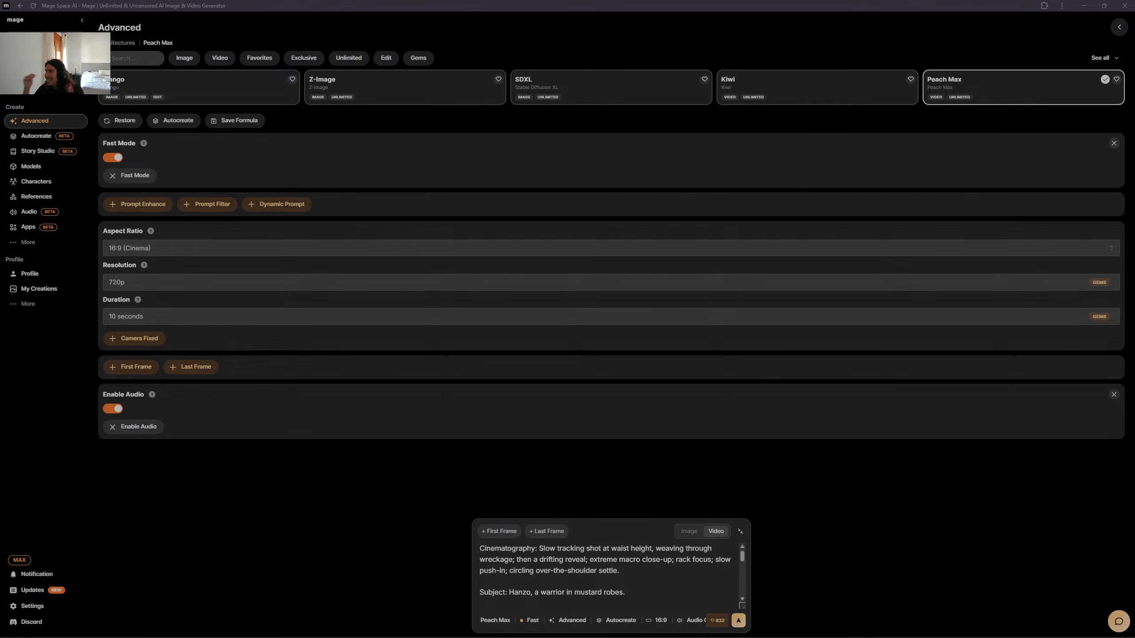
click(496, 621)
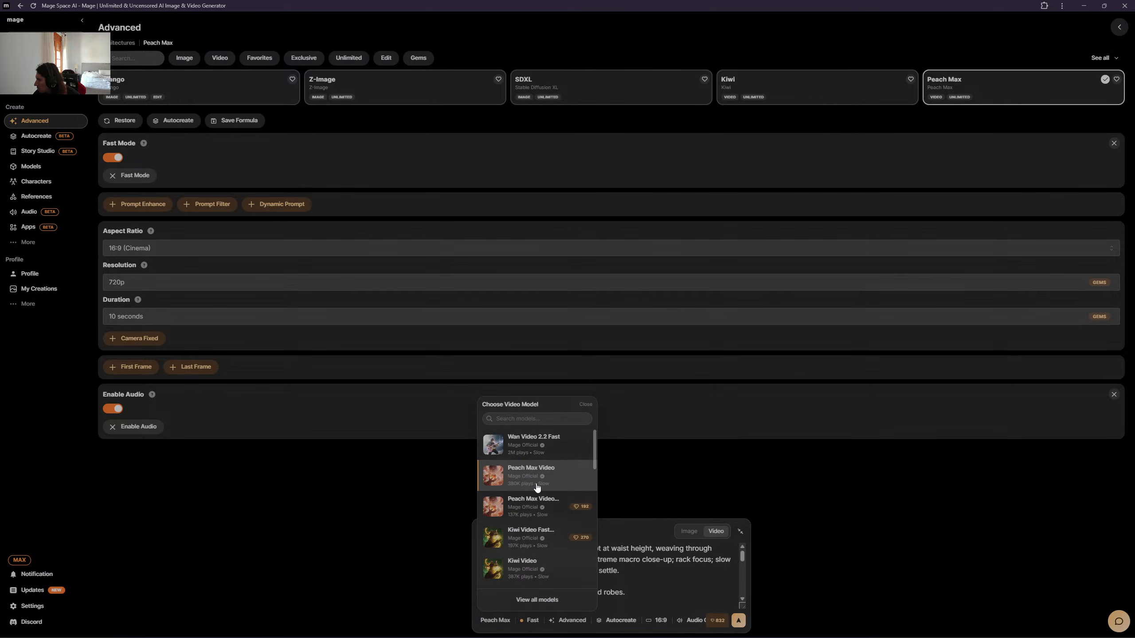
scroll(537, 487, down, 1)
scroll(537, 487, down, 3)
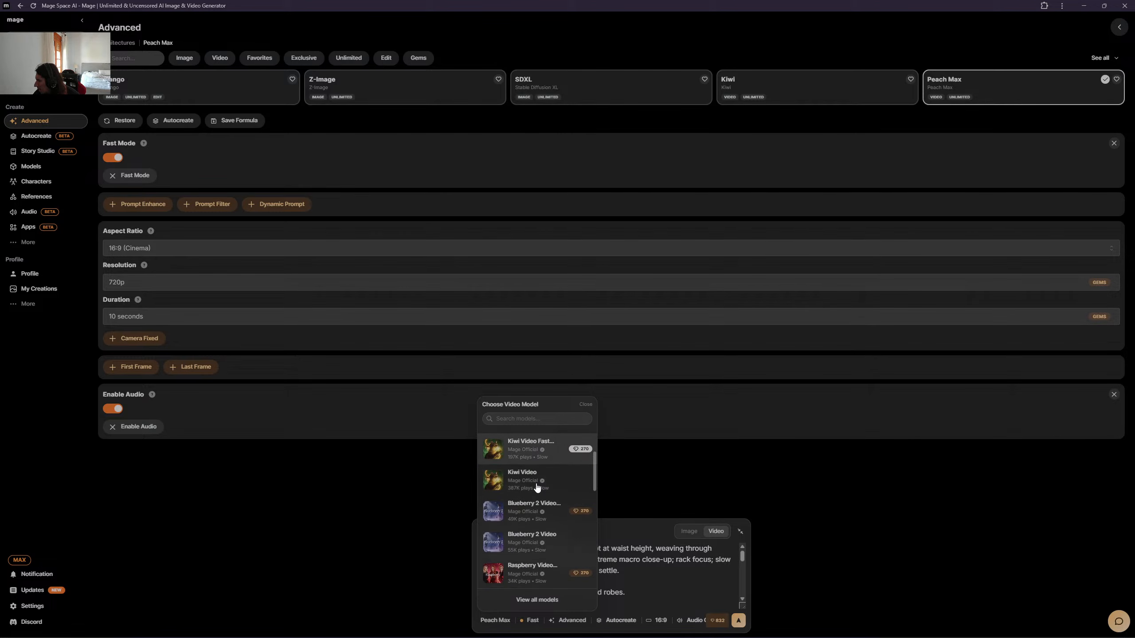
scroll(537, 487, down, 1)
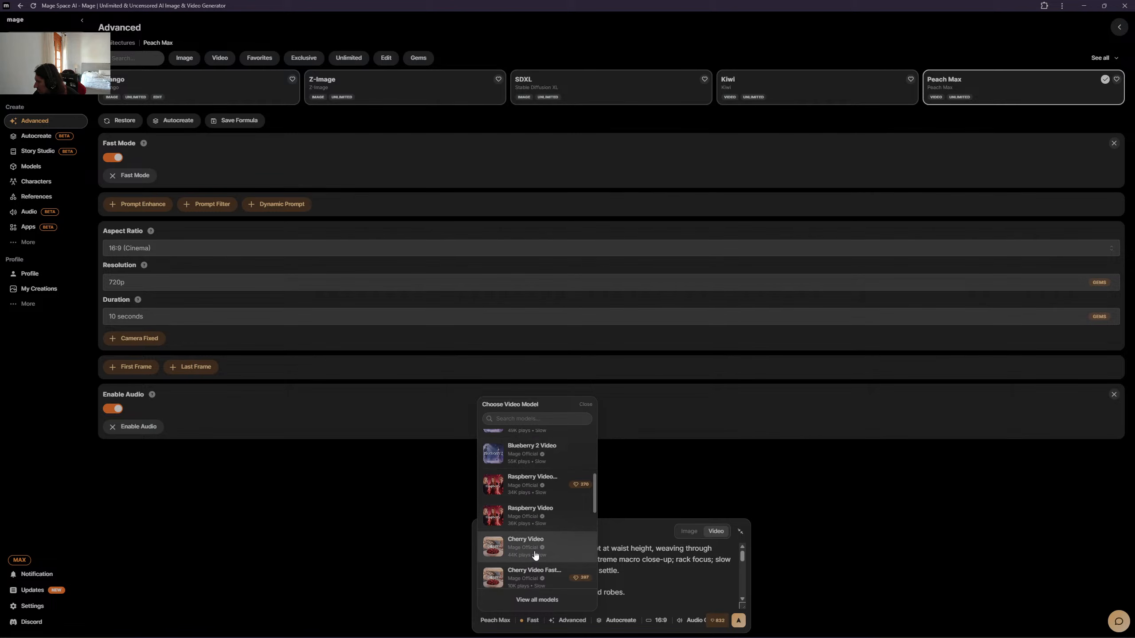
scroll(535, 554, up, 4)
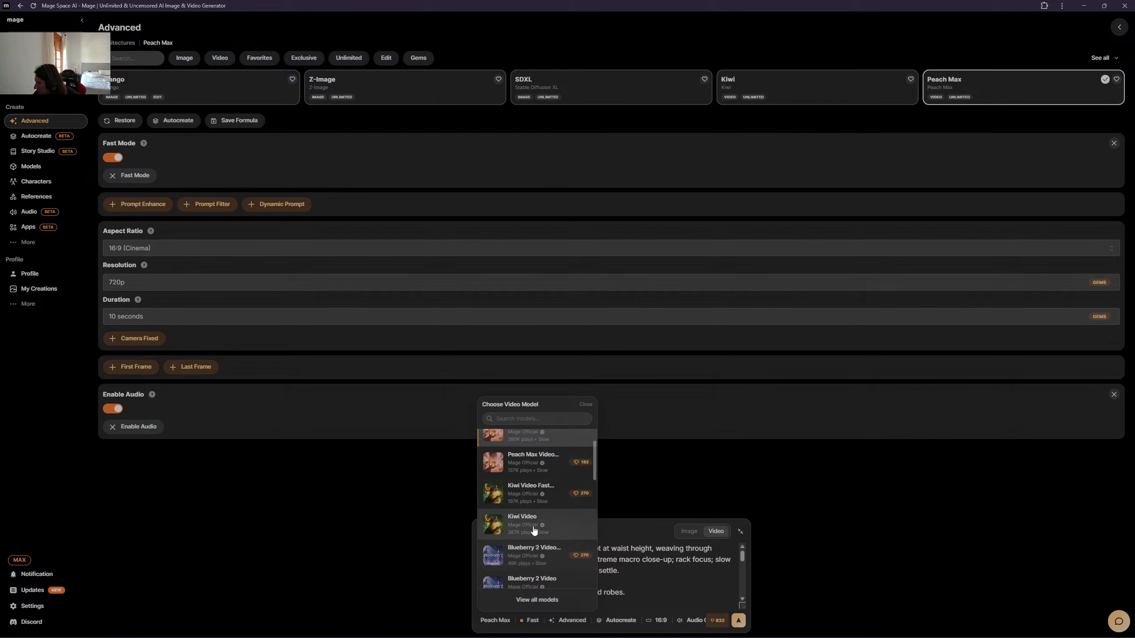
scroll(519, 529, up, 2)
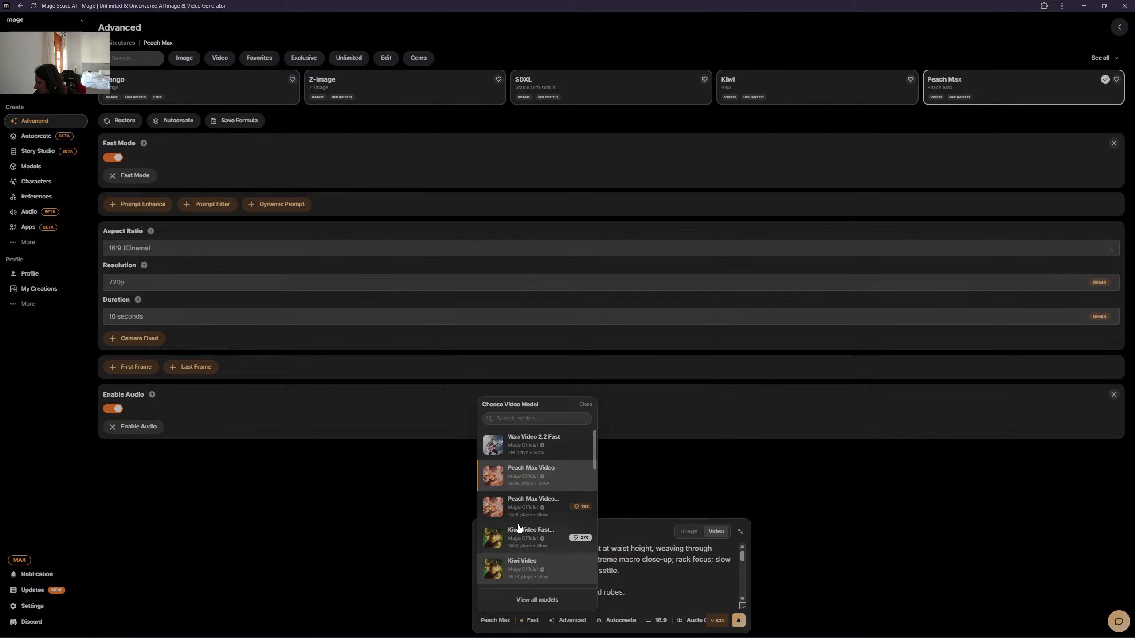
scroll(519, 531, down, 2)
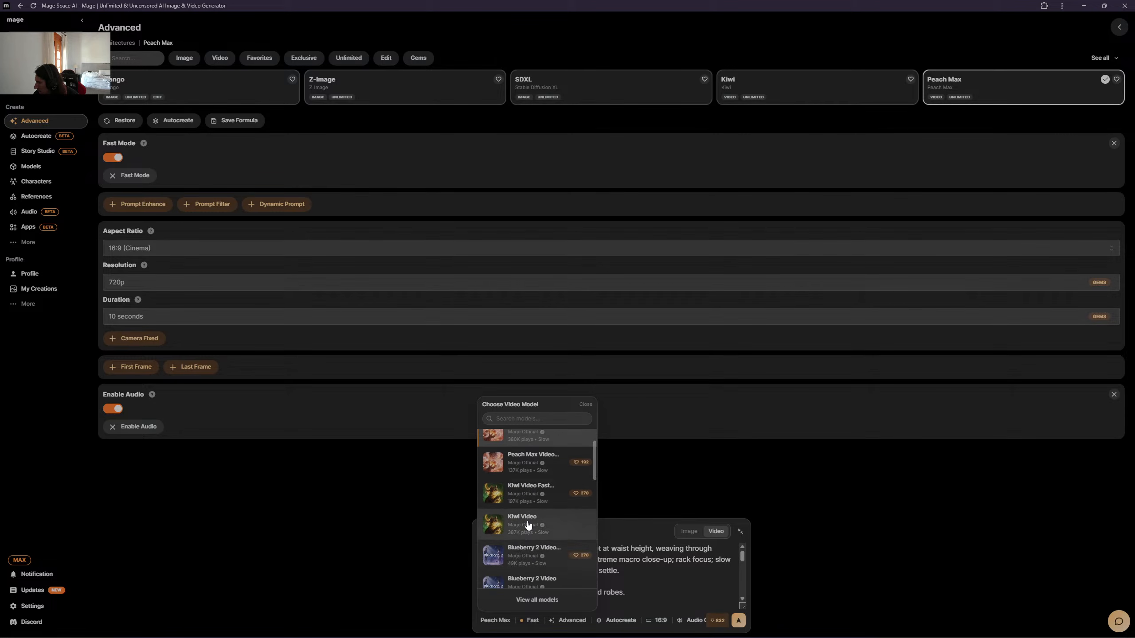
click(528, 526)
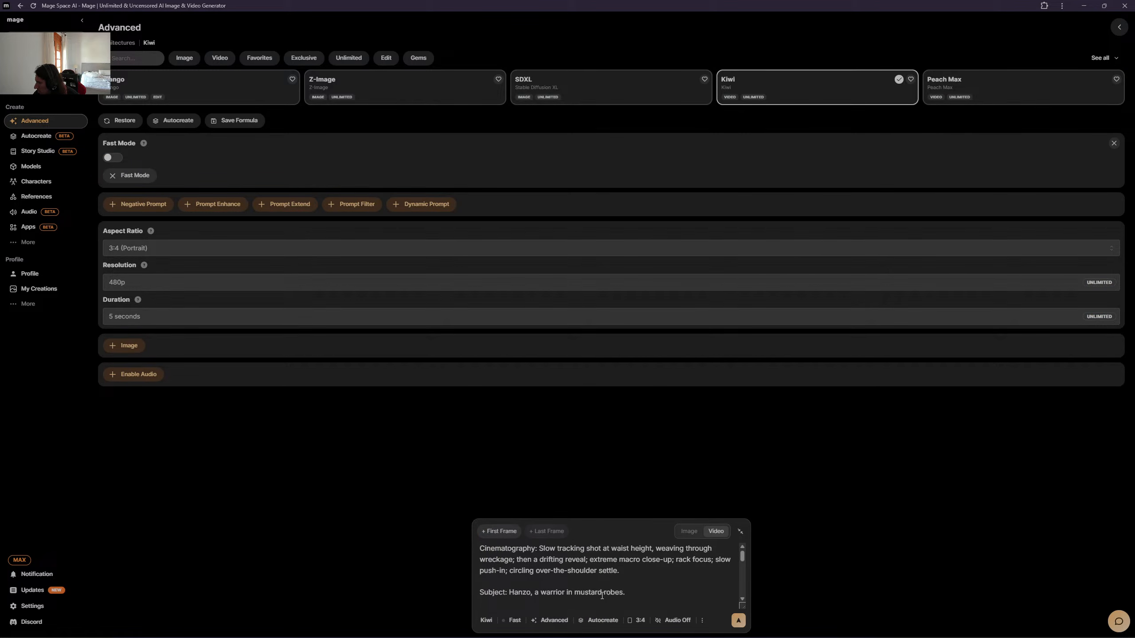
- Turn audio on for the Kiwi video and set its aspect ratio to 16:9
click(658, 621)
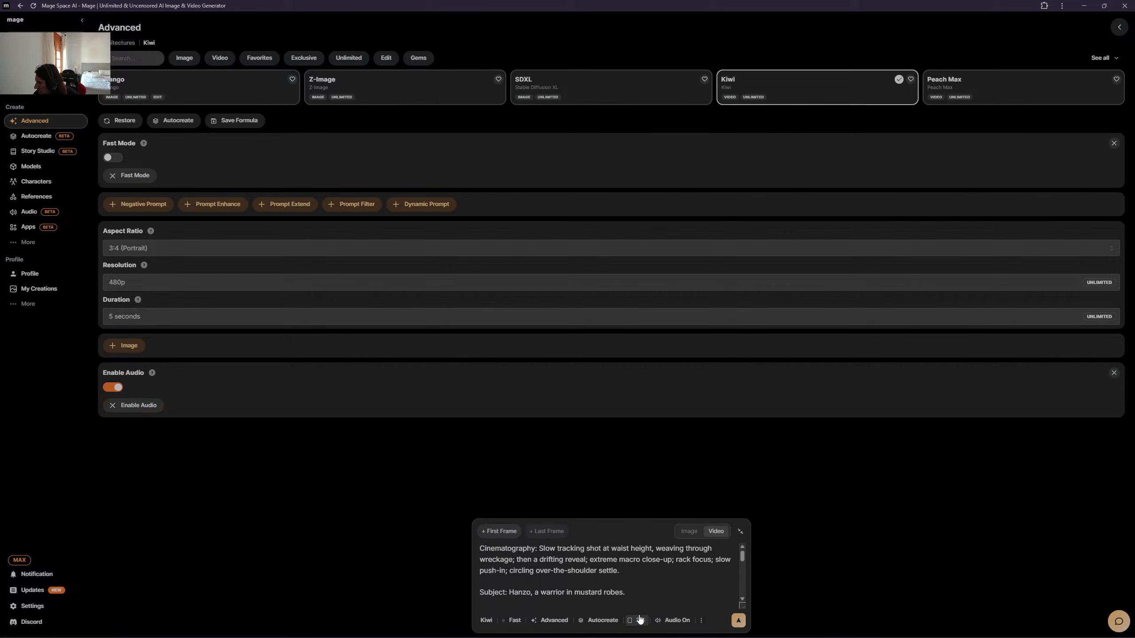
click(638, 621)
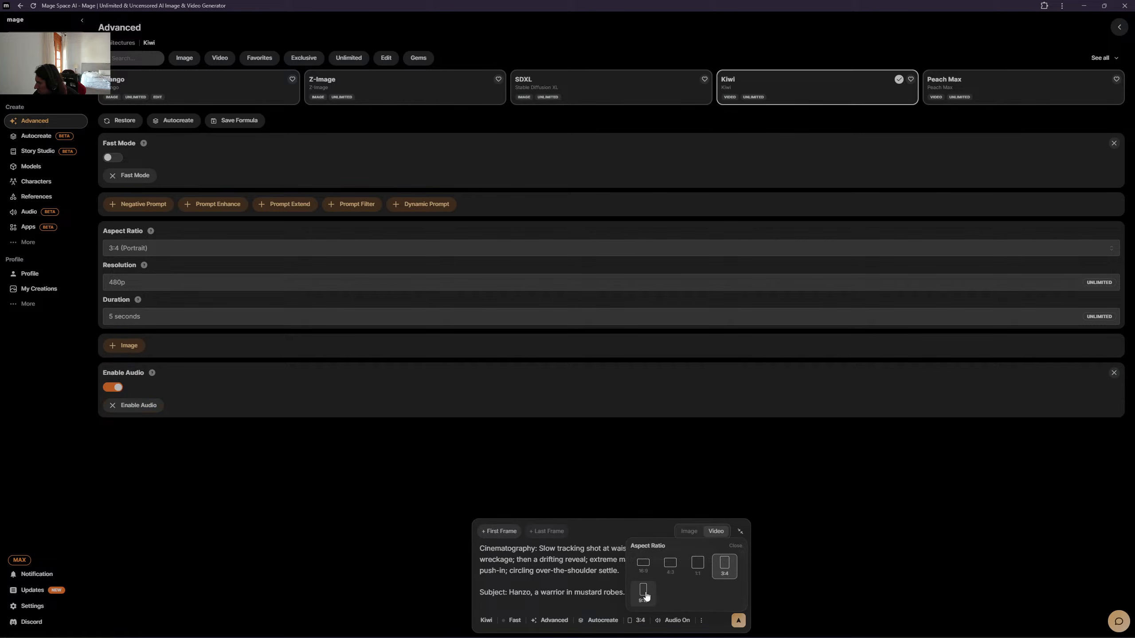
click(644, 566)
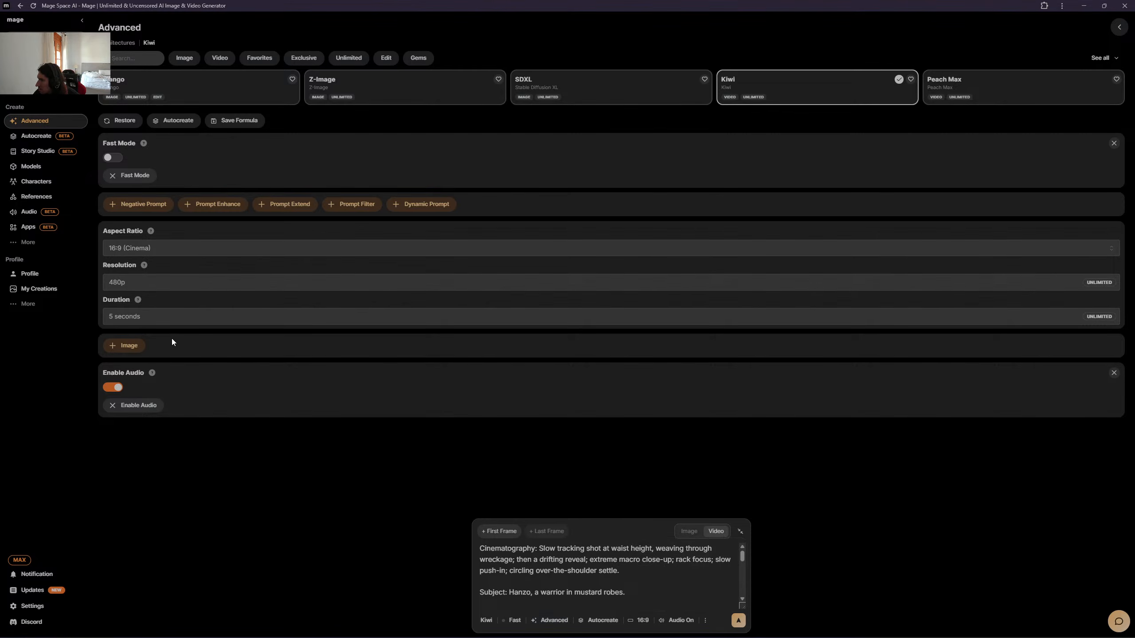
- Set the Kiwi video's duration to 10 seconds and its resolution to 1080p
click(134, 318)
click(135, 342)
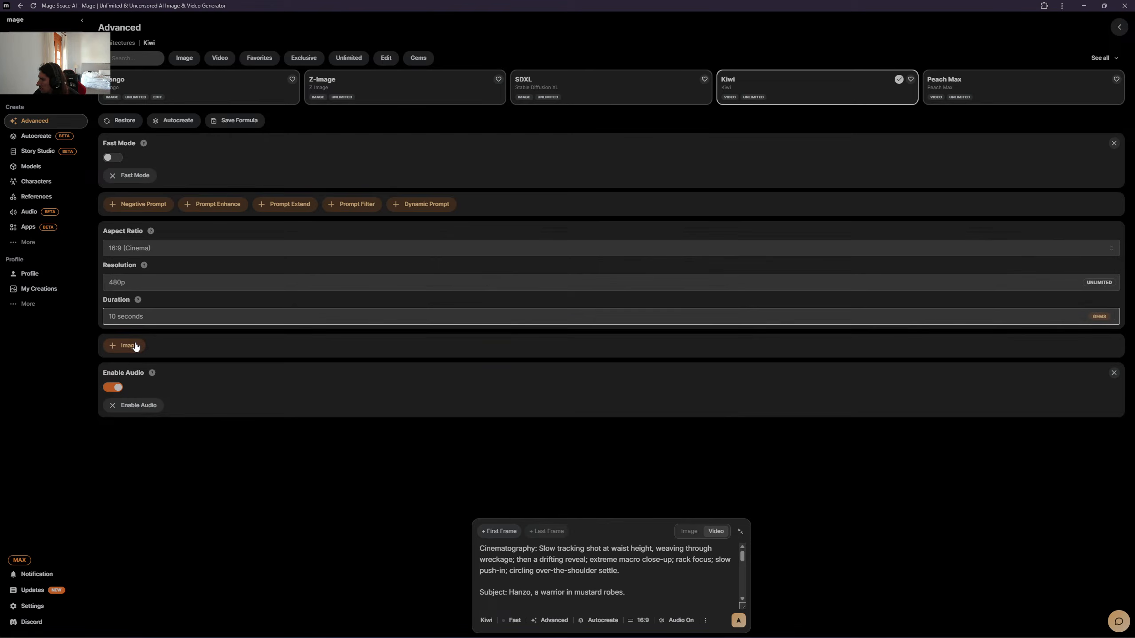
click(152, 283)
click(146, 320)
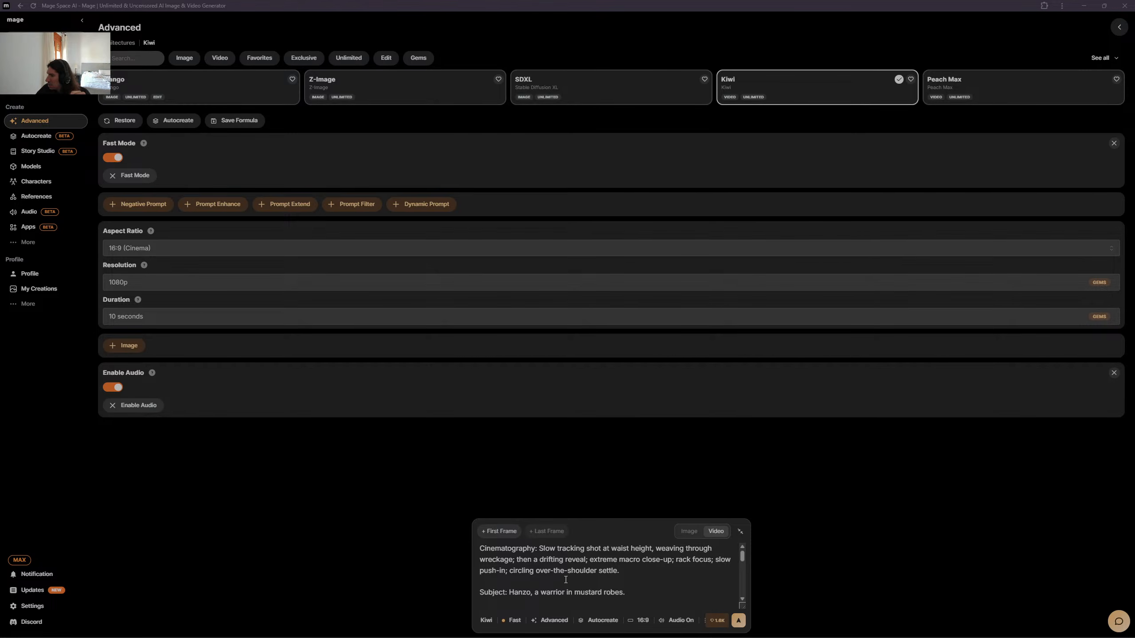
- Clear the whole Hanzo prompt and paste the copied prompt about a bronze-and-black starfighter in its place
drag(625, 592, 407, 491)
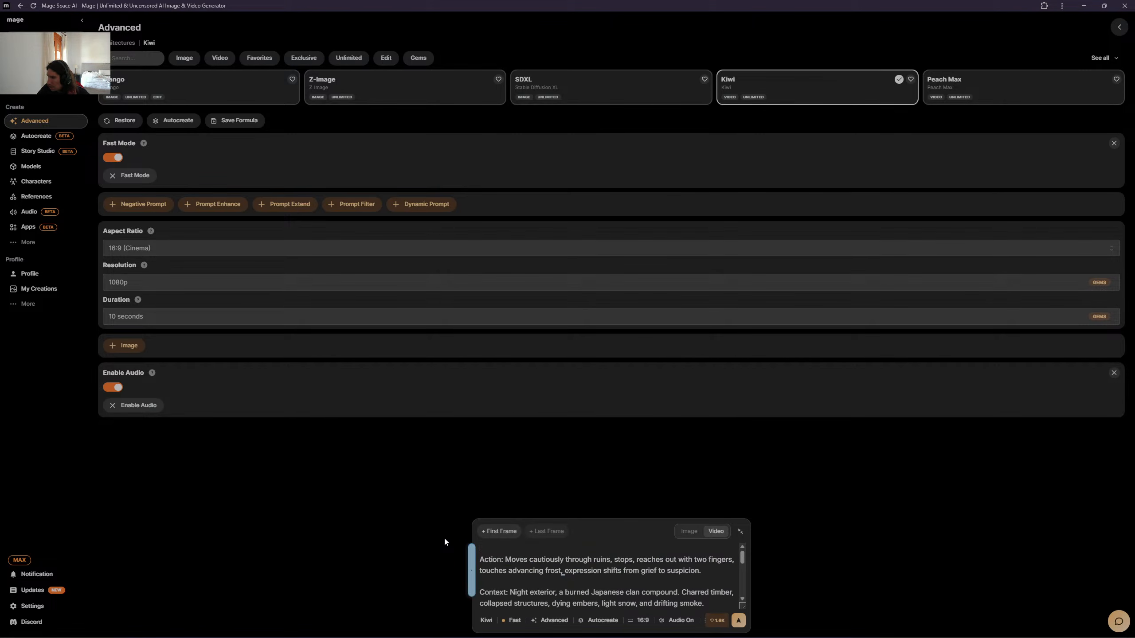
key(BackSpace)
key(ctrl+a)
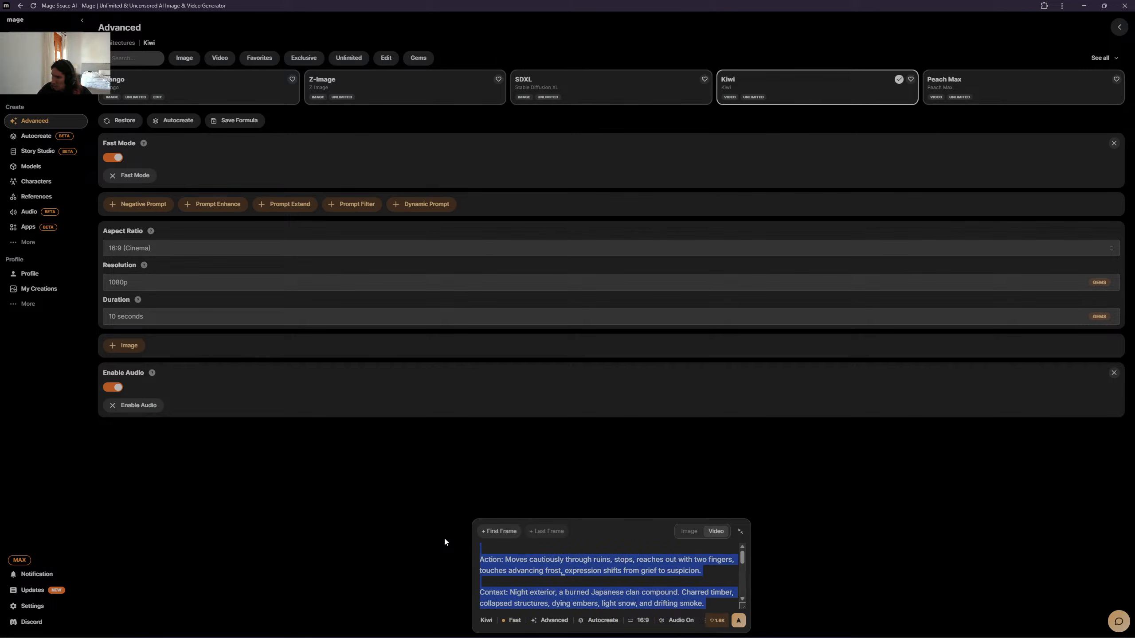
key(BackSpace)
right_click(541, 599)
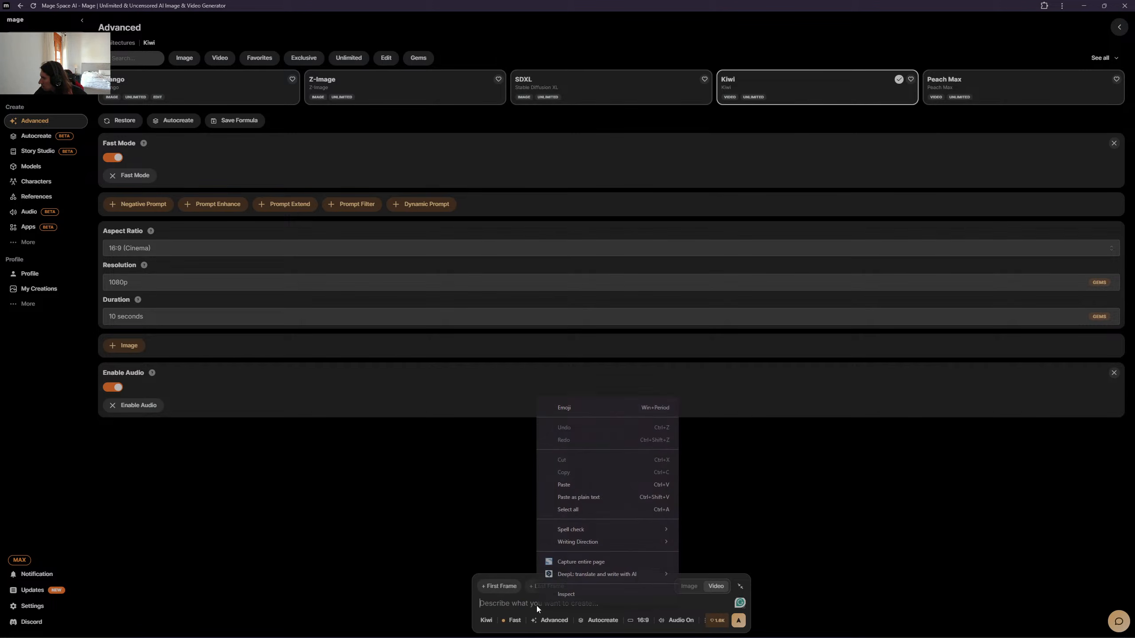
click(578, 487)
- Change the last range of the prompt's timestamped sequence to 00:09-00:10 and add a blank line after the text
scroll(606, 572, down, 6)
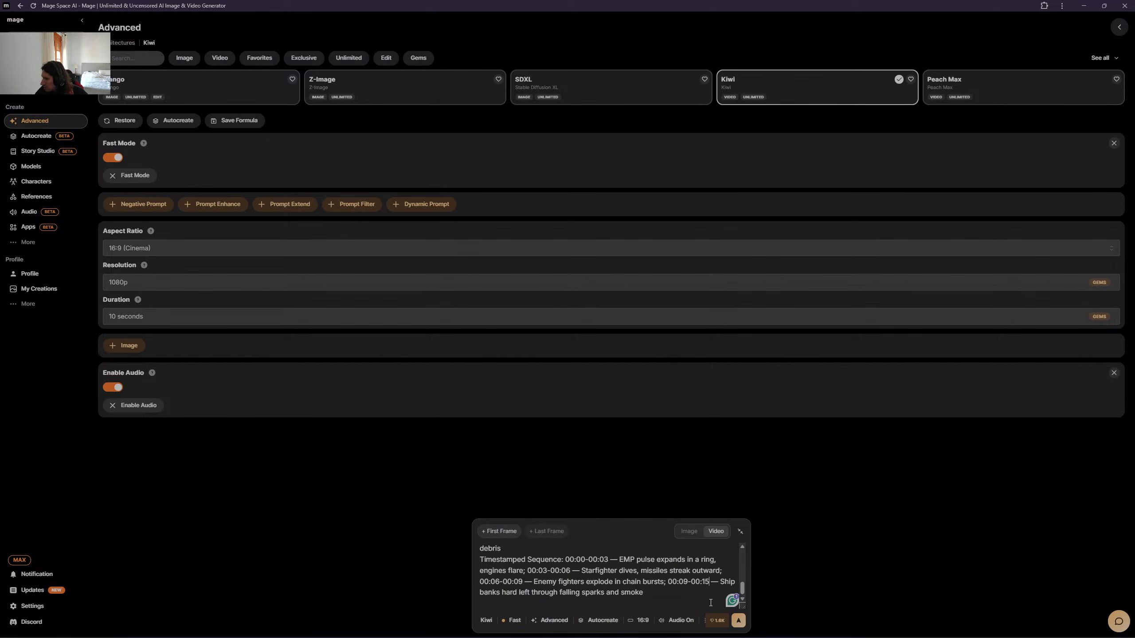
key(BackSpace)
text(0)
click(711, 603)
key(Return)
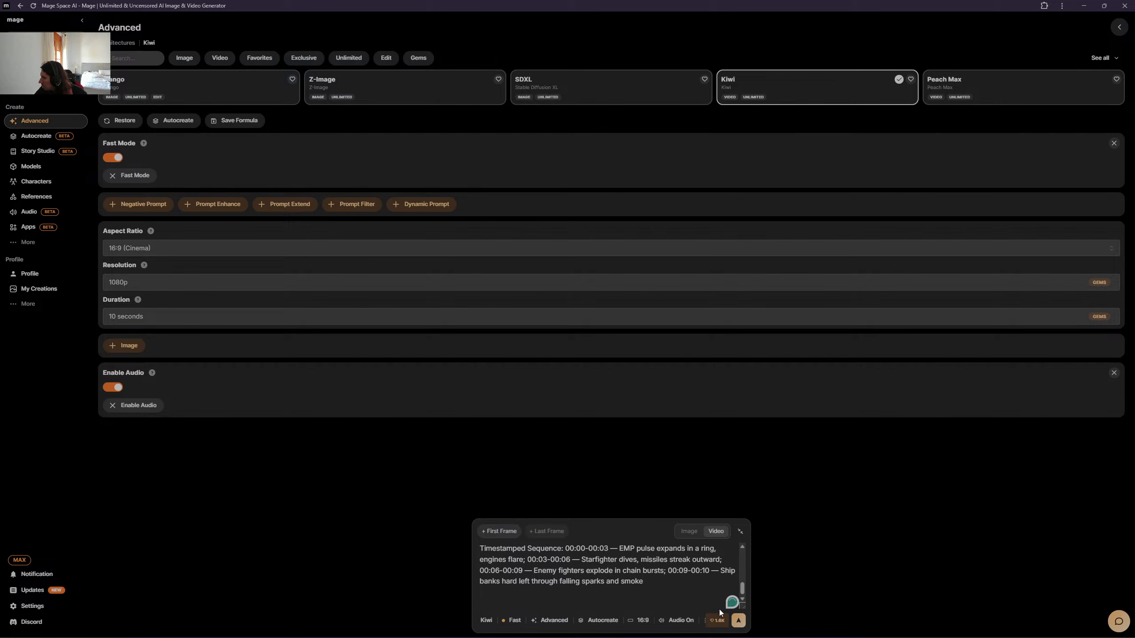
- Generate the starfighter video with Kiwi, then leave the result preview and open My Creations
click(738, 621)
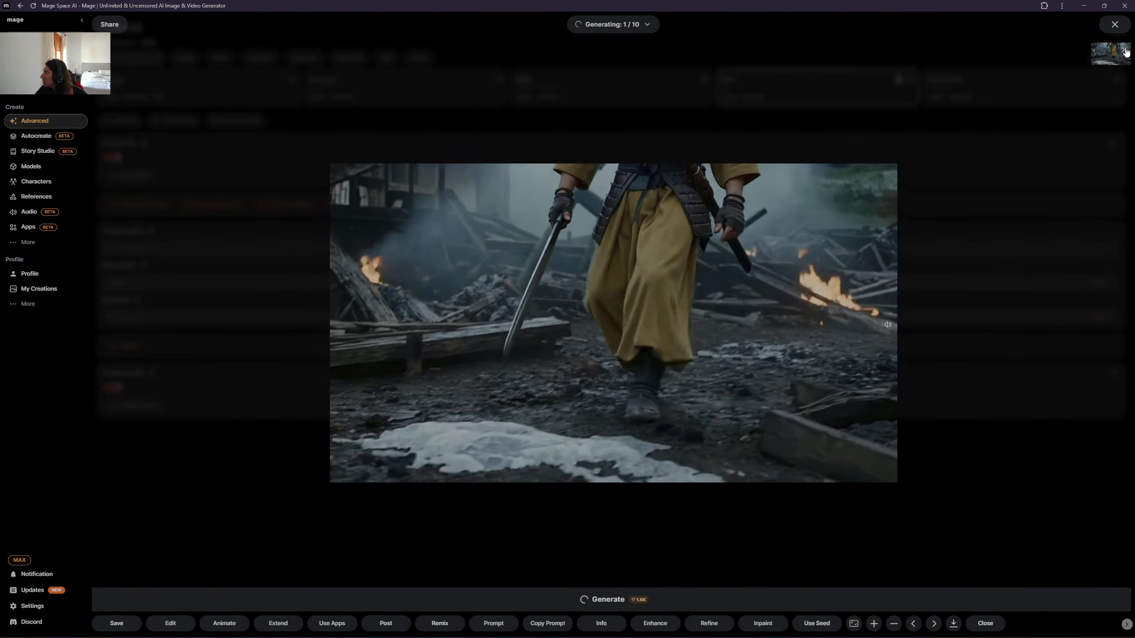
click(984, 109)
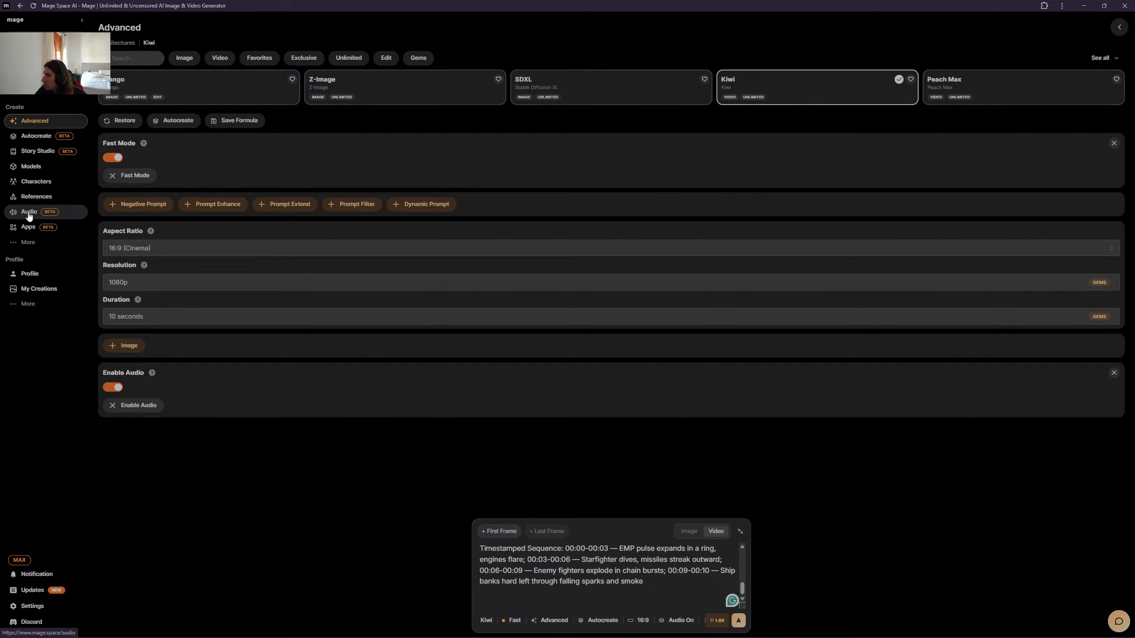
click(32, 243)
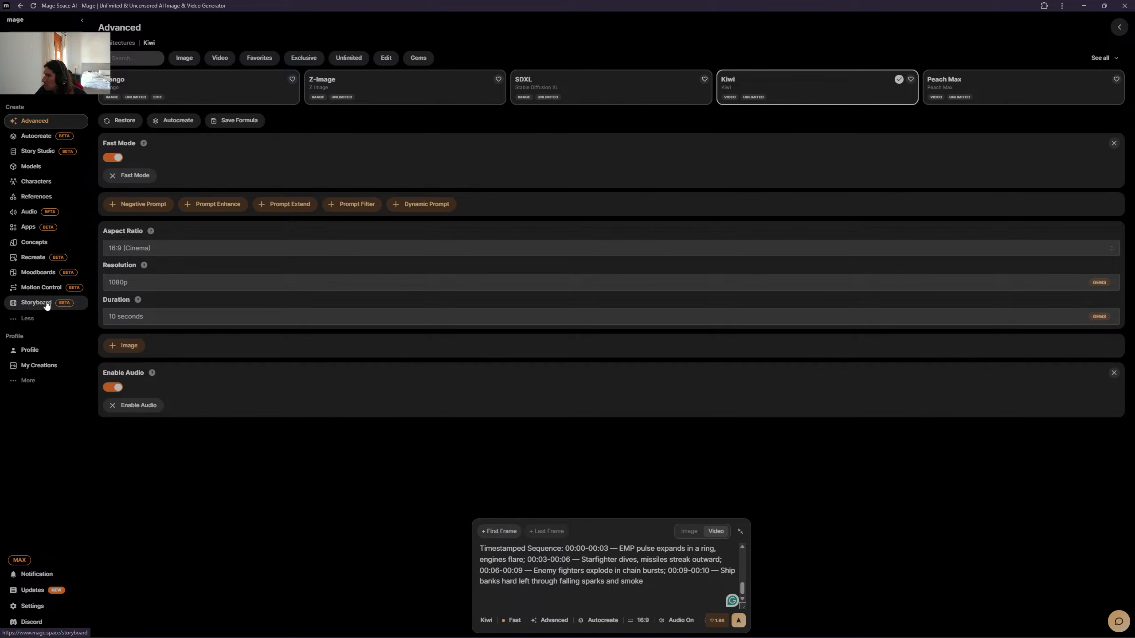
click(39, 366)
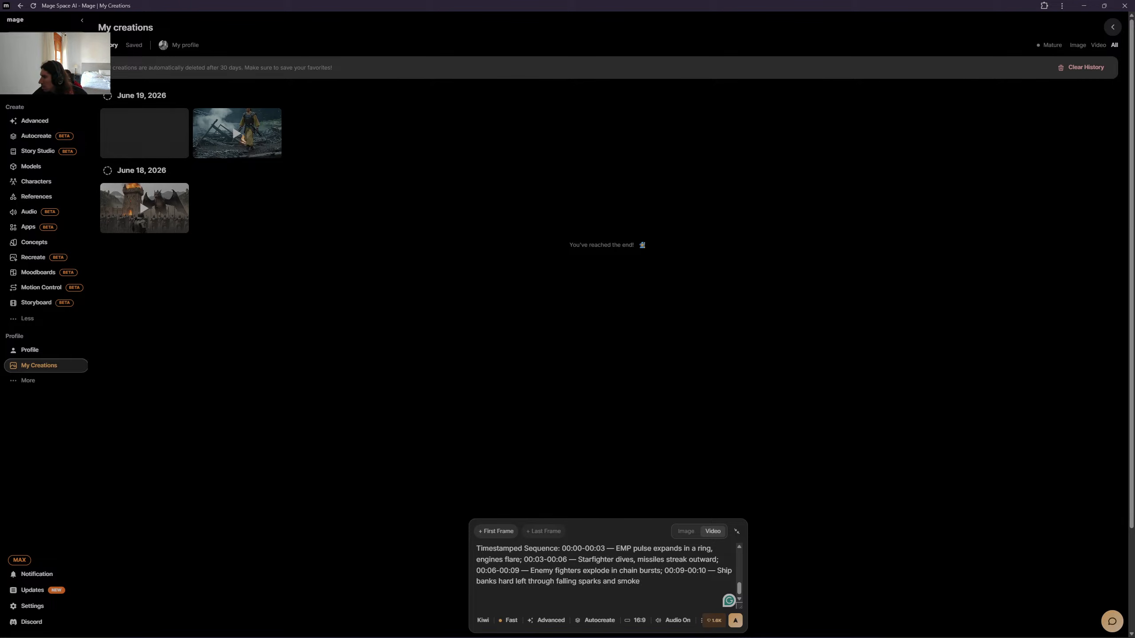
- Look through the available video models, including the Blueberry, Raspberry, Cherry, Berry and Grok entries, without changing the model
click(487, 620)
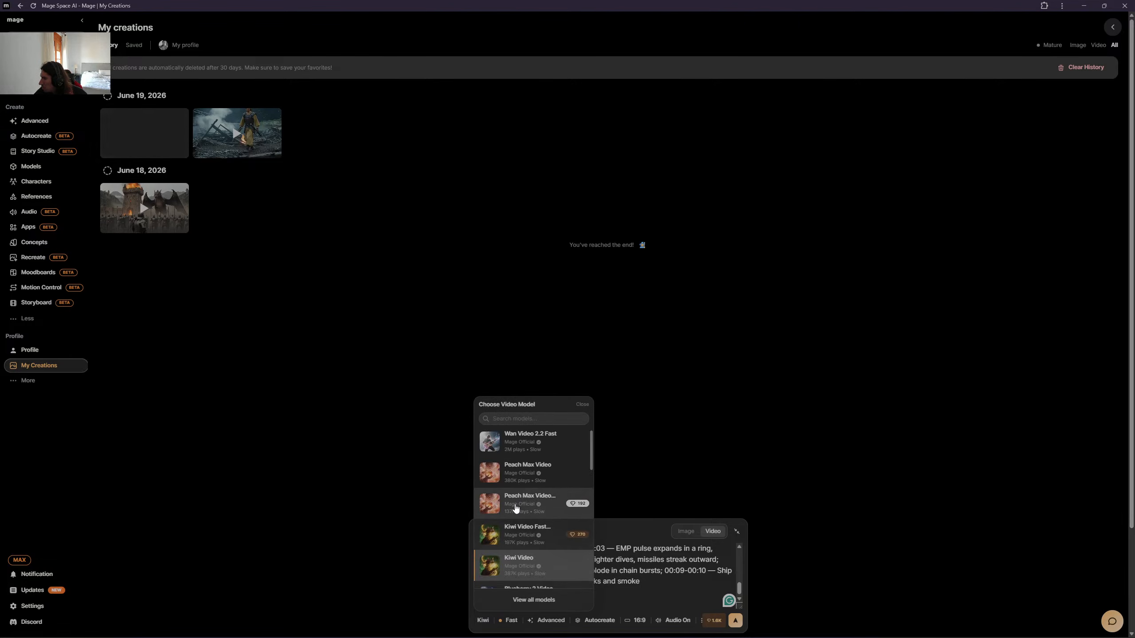
scroll(518, 512, down, 3)
scroll(528, 524, down, 3)
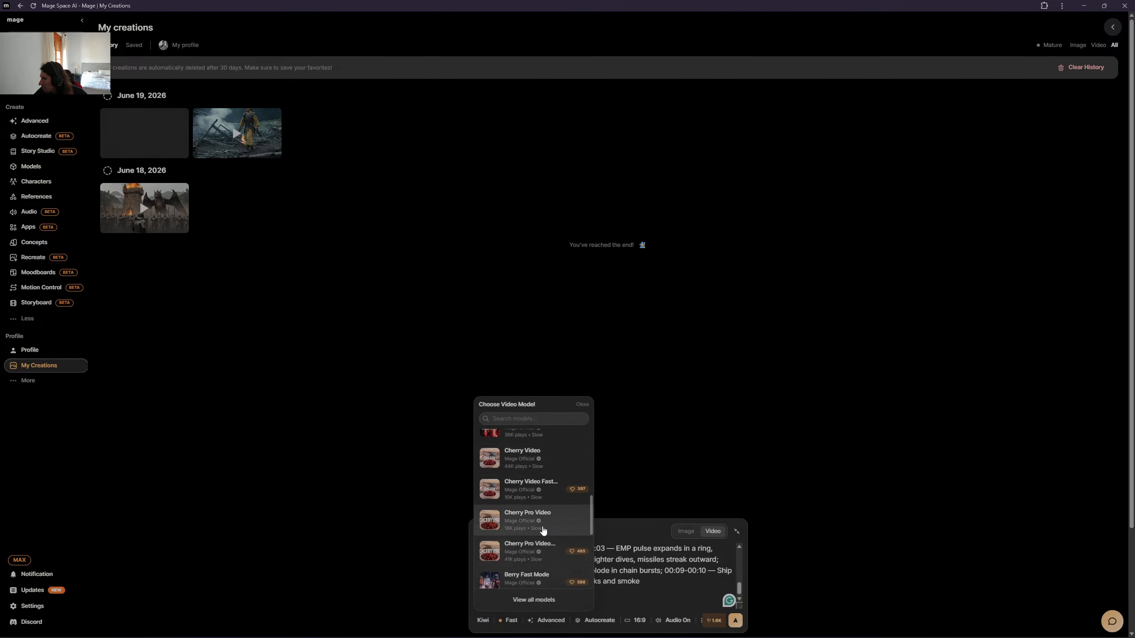
scroll(517, 483, down, 2)
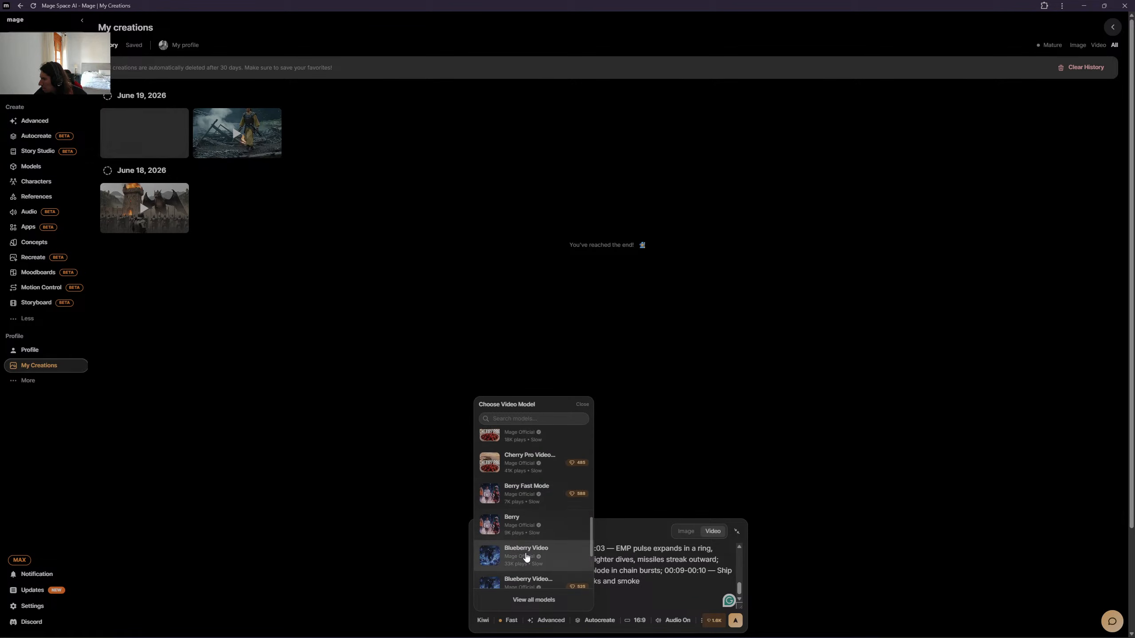
scroll(541, 505, up, 4)
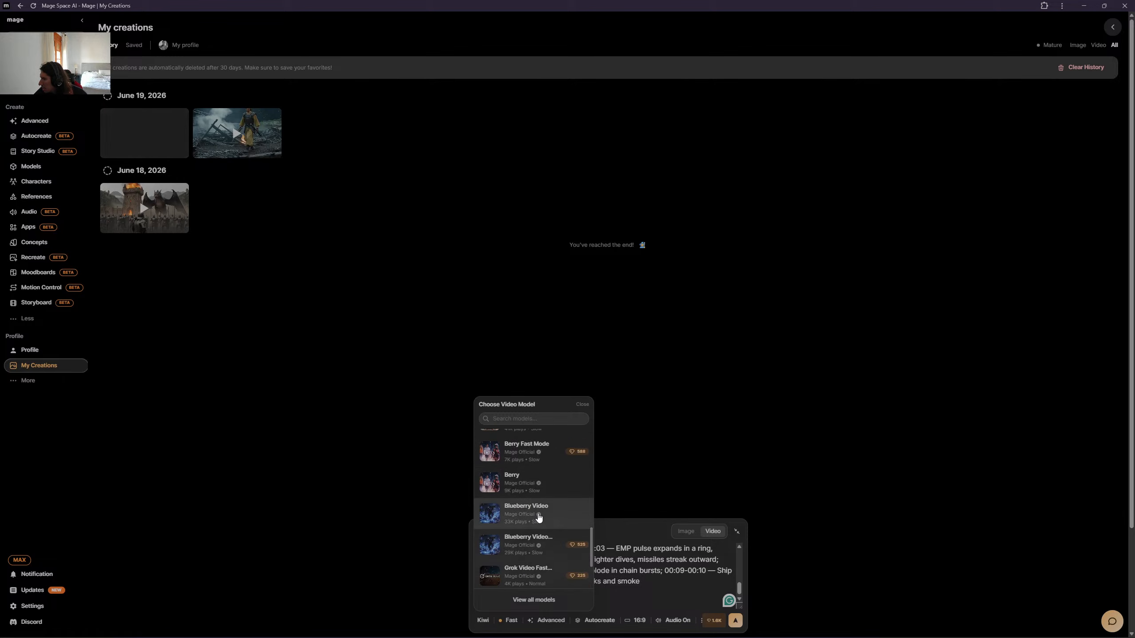
scroll(536, 517, up, 3)
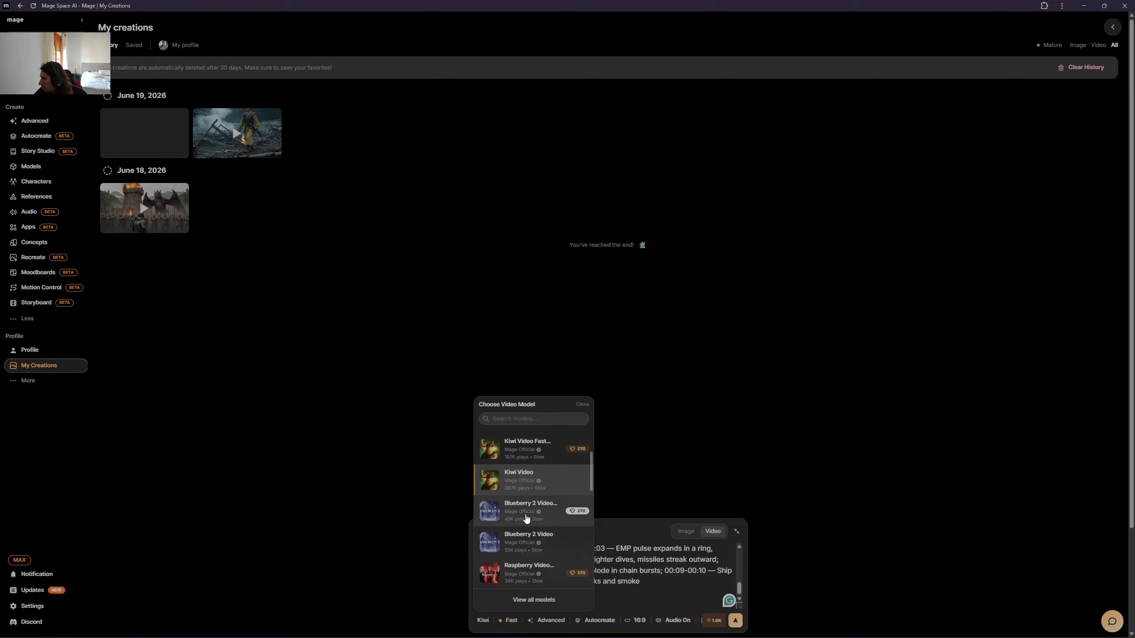
scroll(527, 520, down, 3)
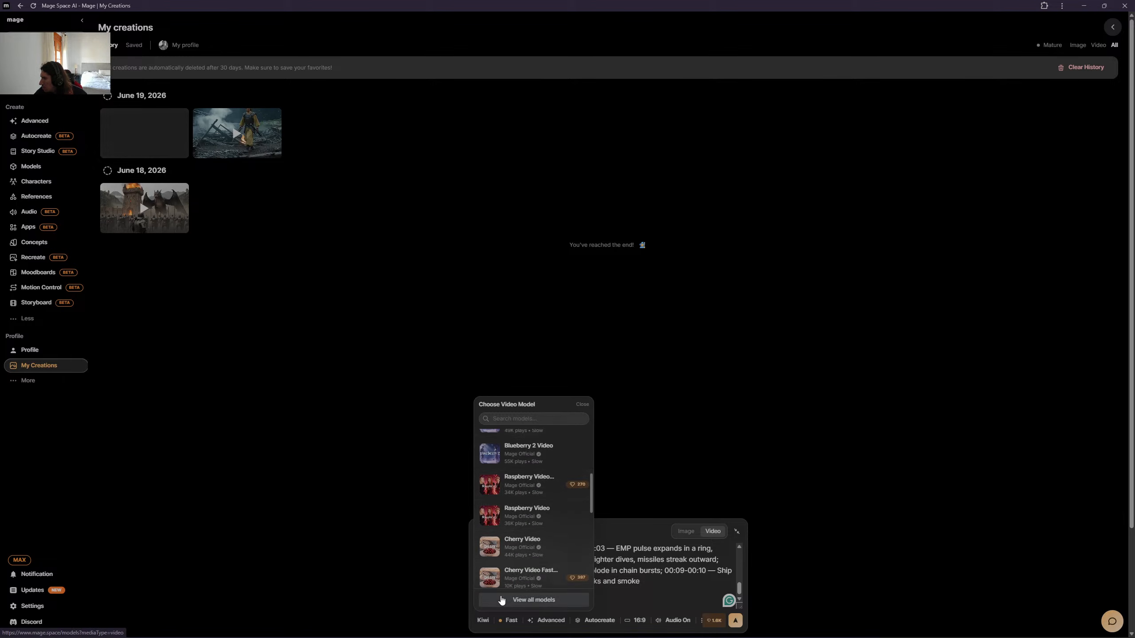
scroll(532, 541, down, 5)
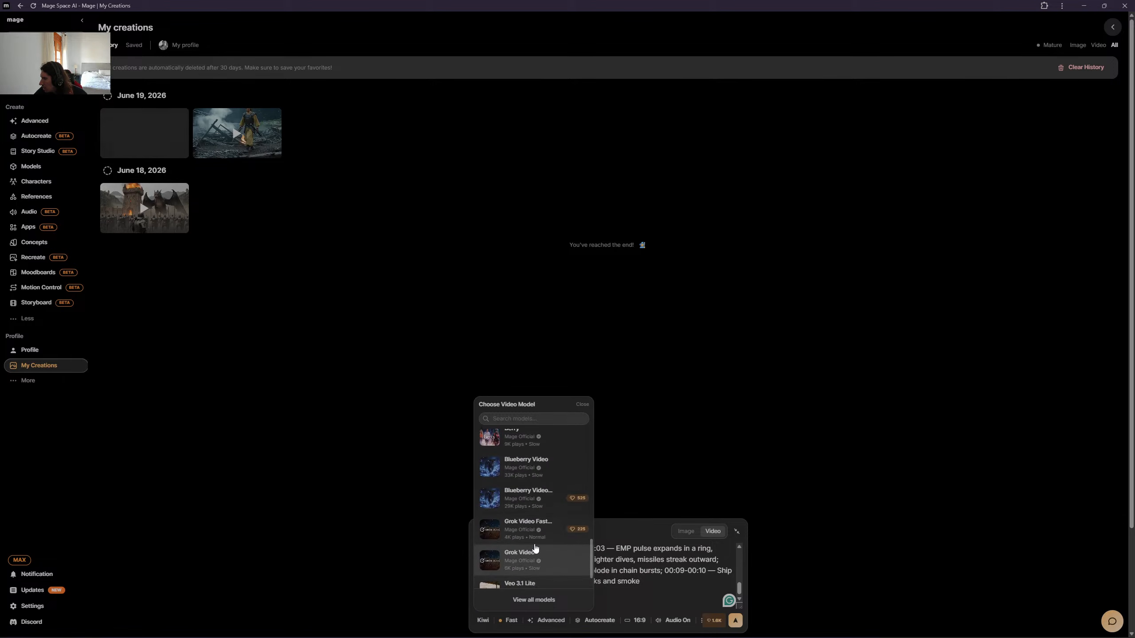
scroll(519, 534, up, 3)
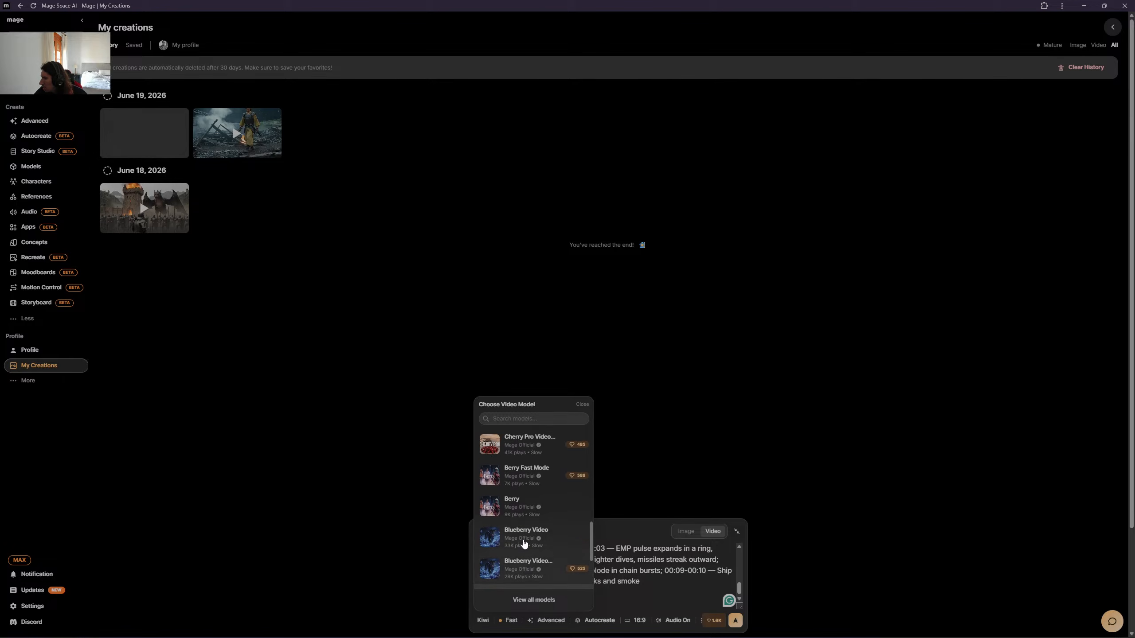
click(663, 590)
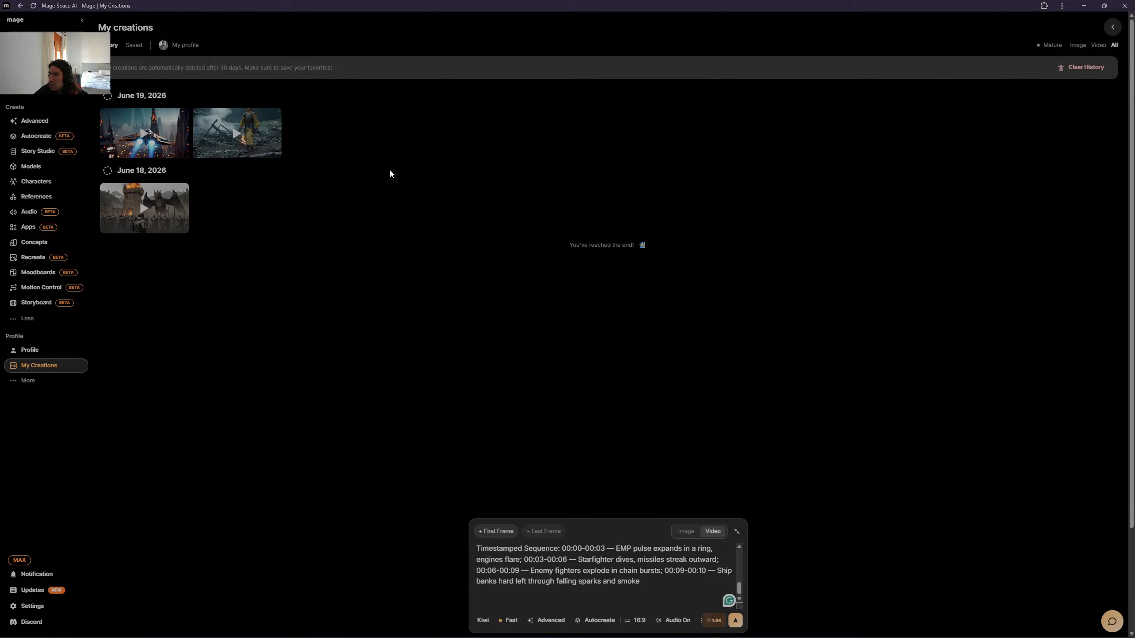
- Play the finished Kiwi starfighter video from the June 19, 2026 creations twice, closing it after each viewing
click(164, 132)
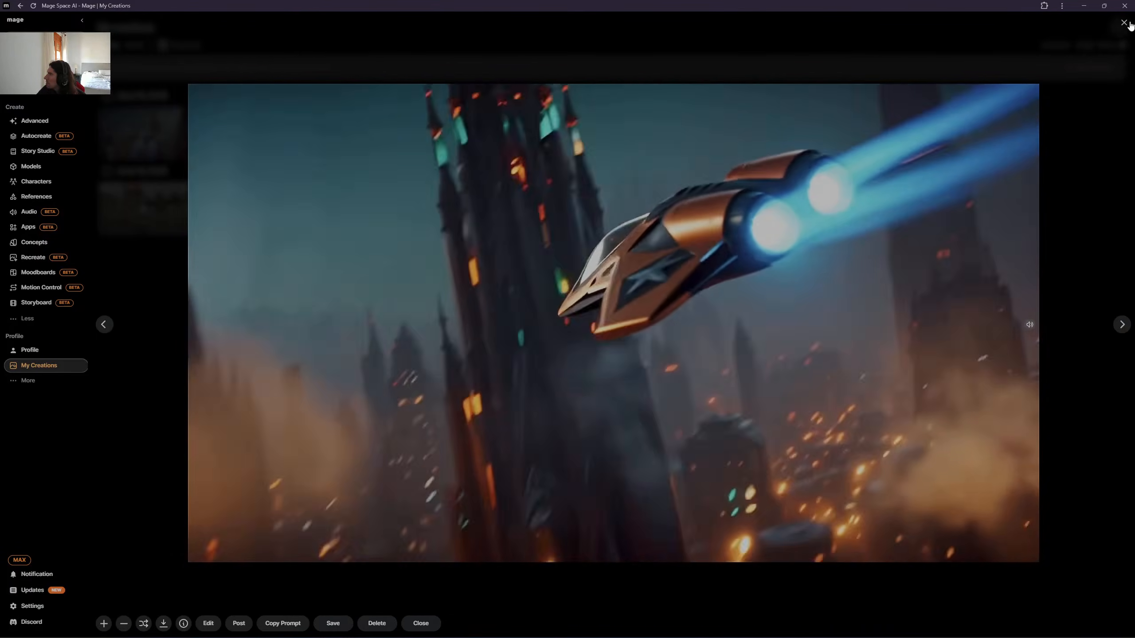
click(1085, 76)
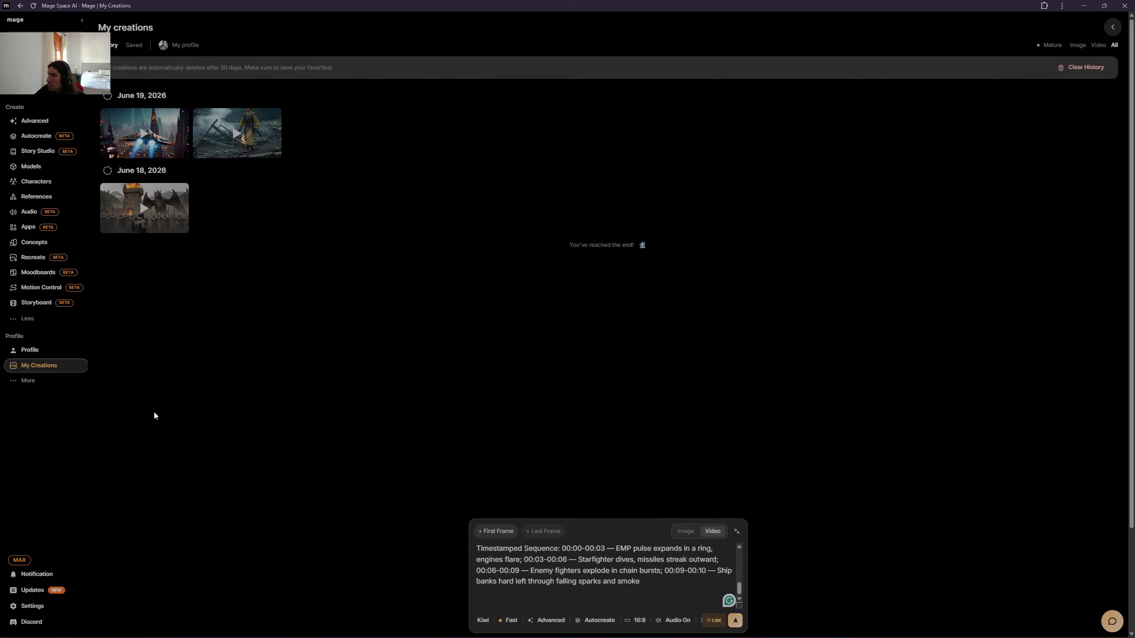
click(159, 152)
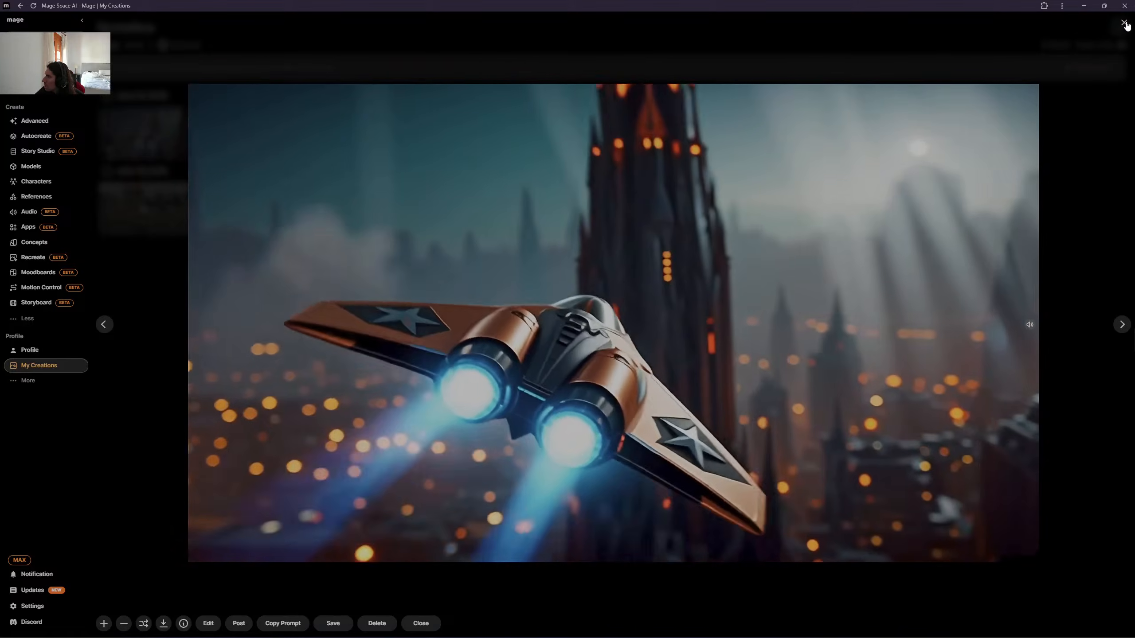
click(1124, 23)
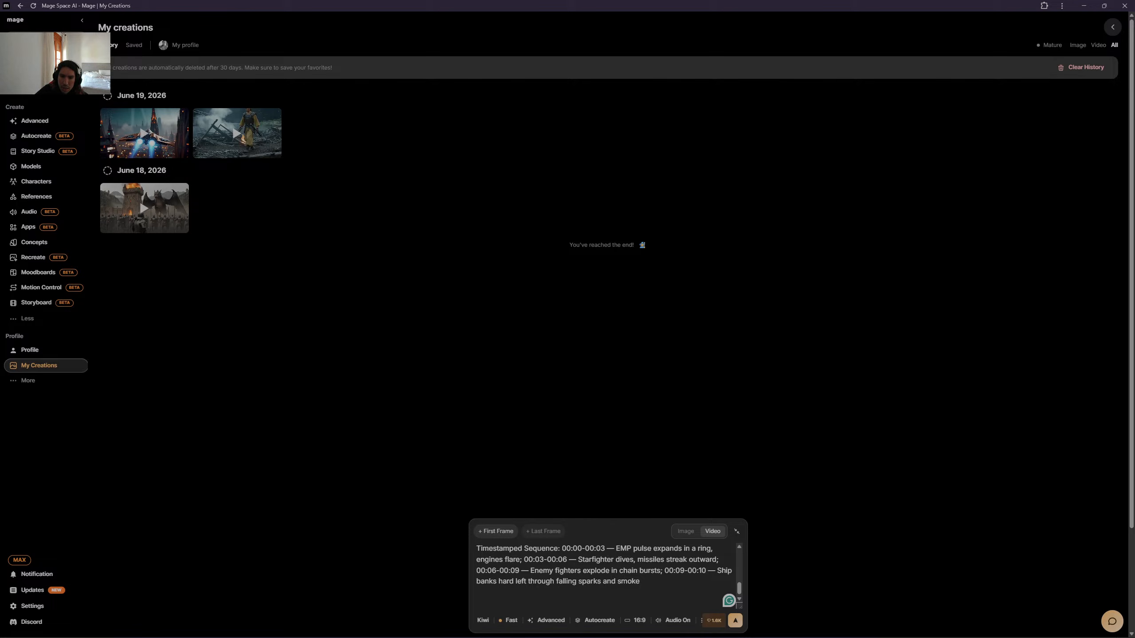
- Switch the video model to Blueberry 2 Video
click(484, 621)
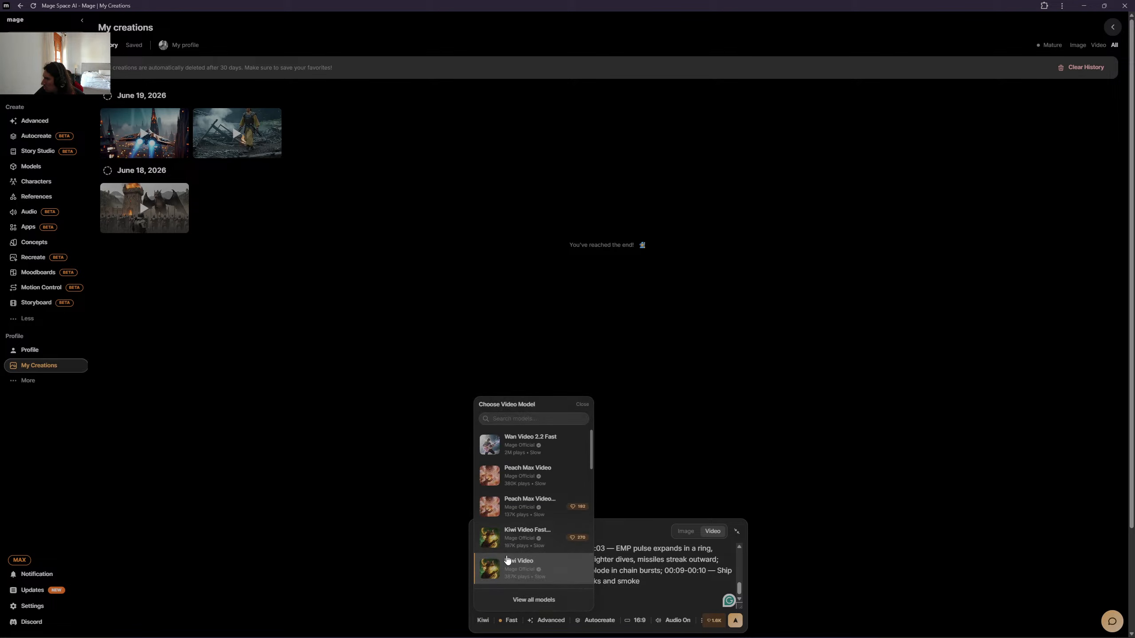
scroll(549, 480, down, 3)
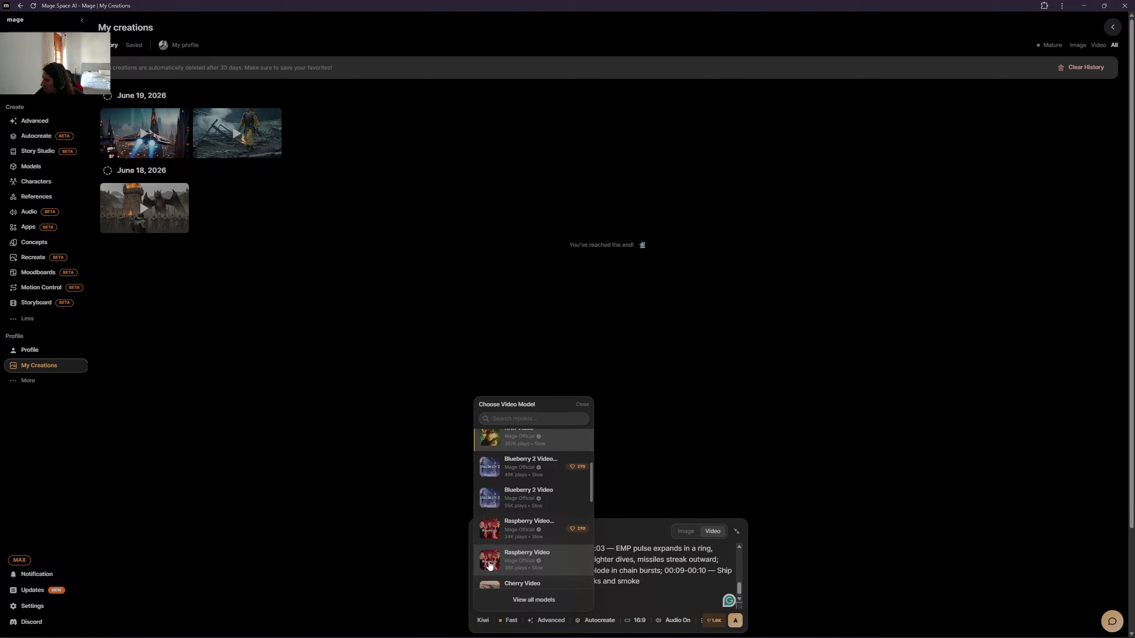
click(528, 513)
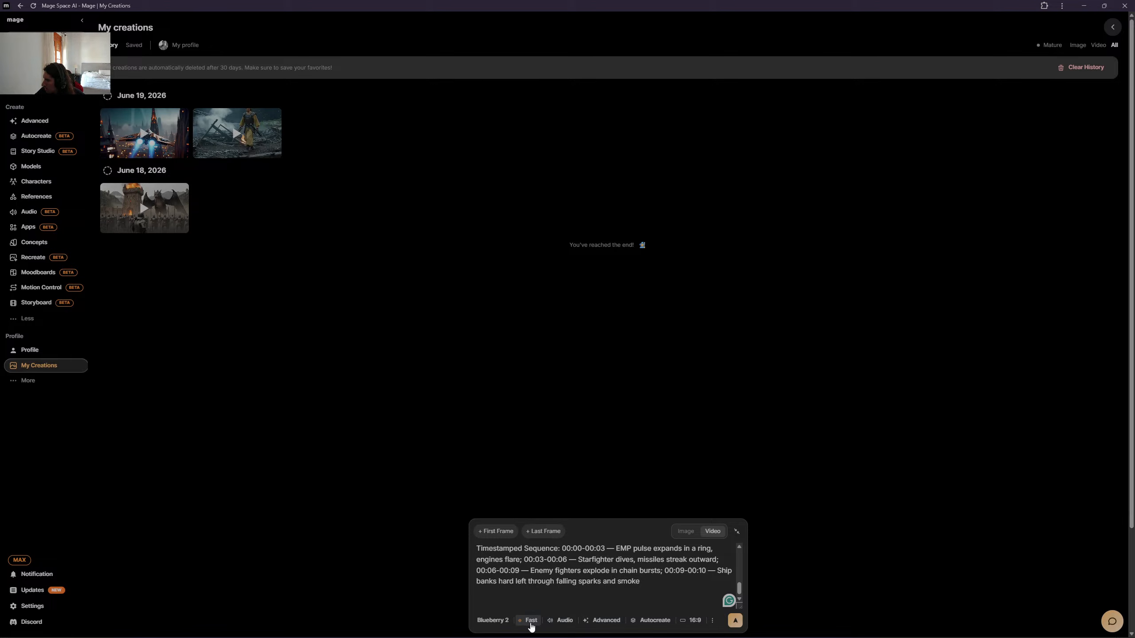
- Check the additional prompt options and read through the starfighter prompt from its cinematography line to its timestamped sequence
click(713, 621)
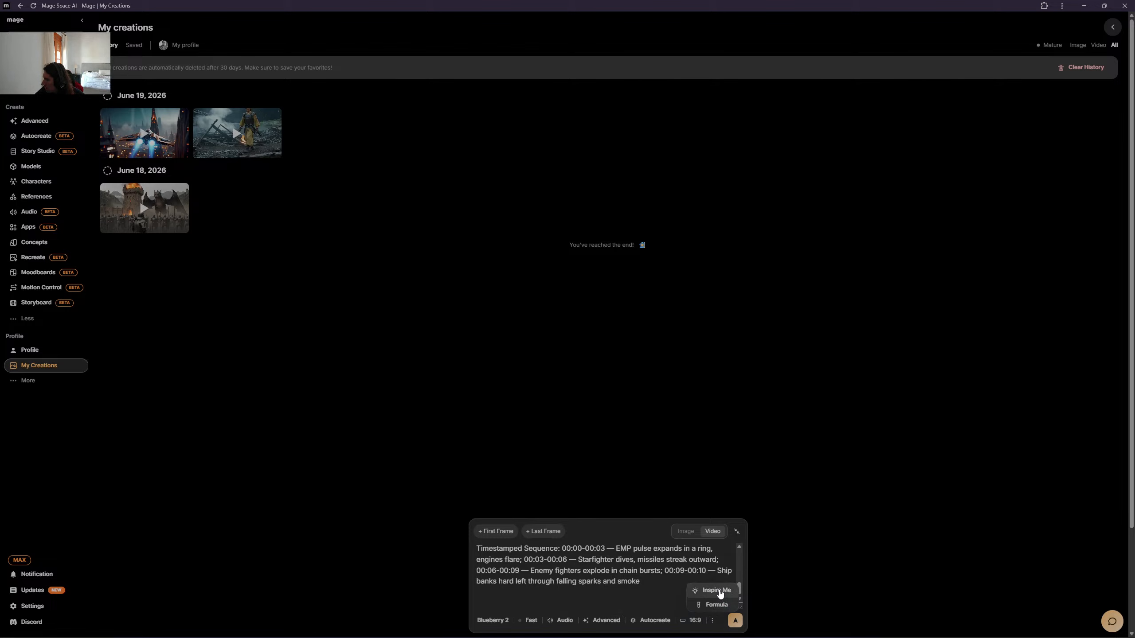
click(619, 598)
scroll(619, 598, up, 3)
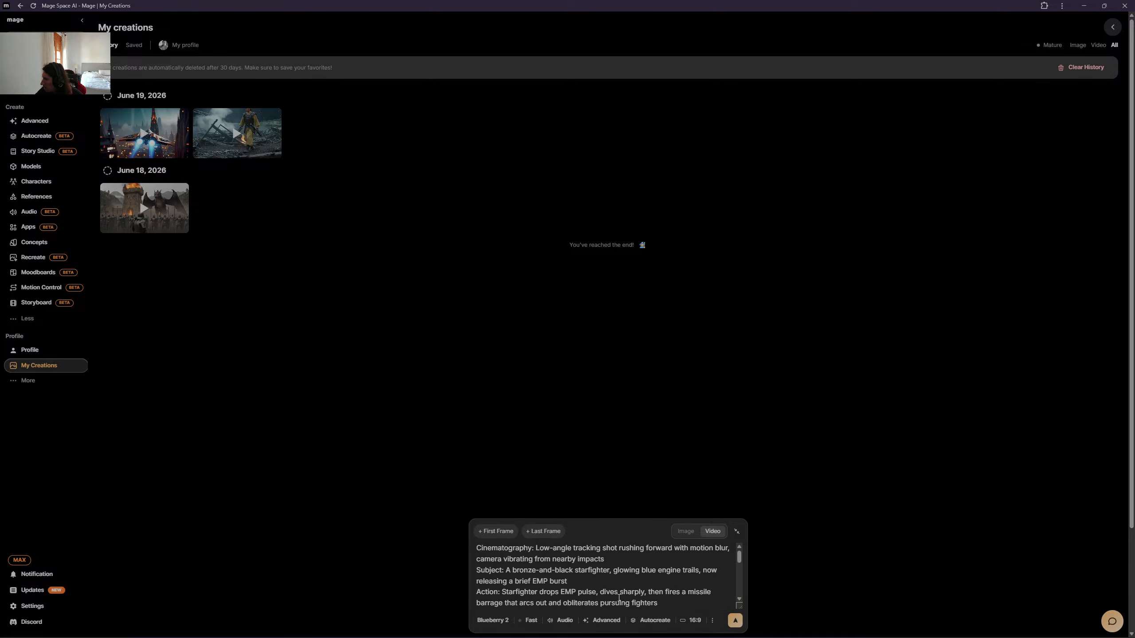
scroll(619, 598, down, 3)
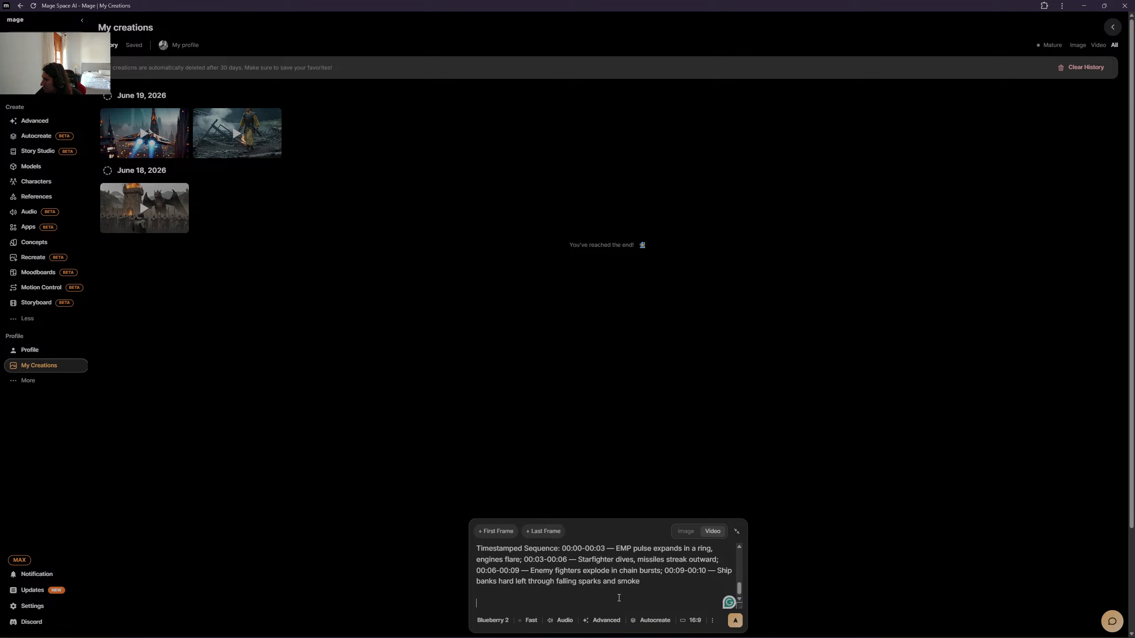
- In the advanced settings for Blueberry 2, set the resolution to 1080p, the shot type to Multi Shot and the duration to 15 seconds
click(612, 621)
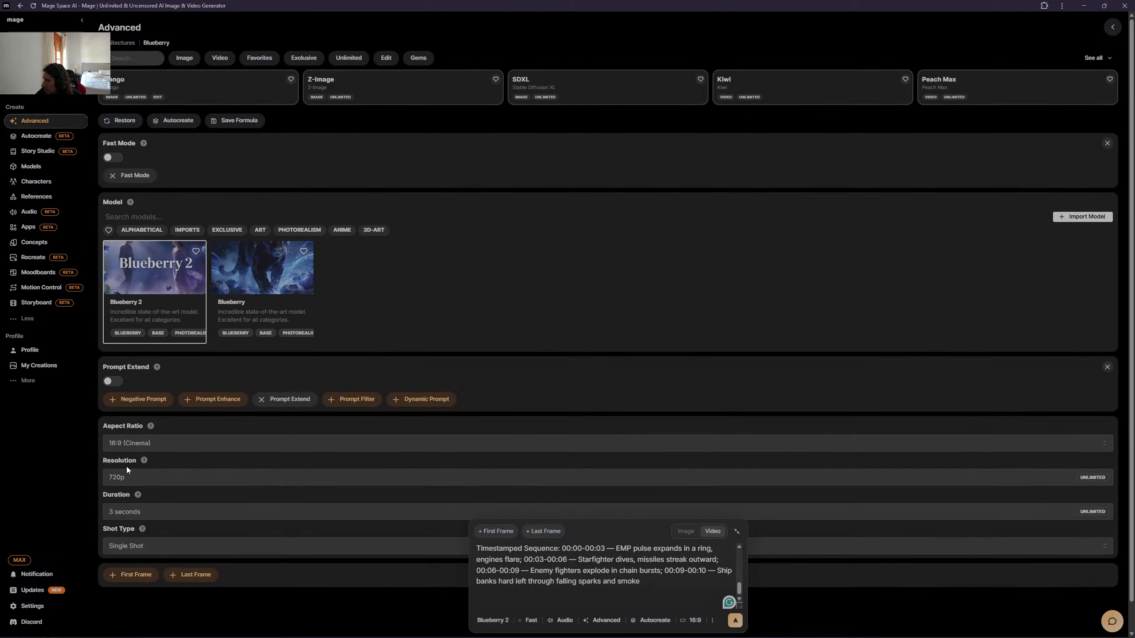
click(131, 477)
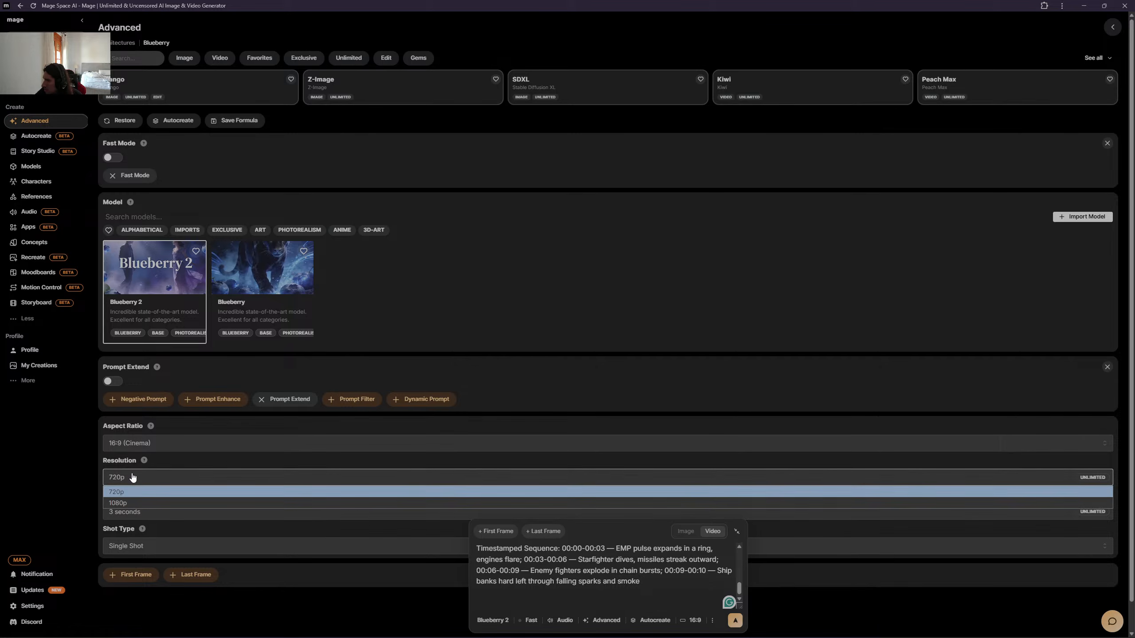
click(131, 502)
click(130, 547)
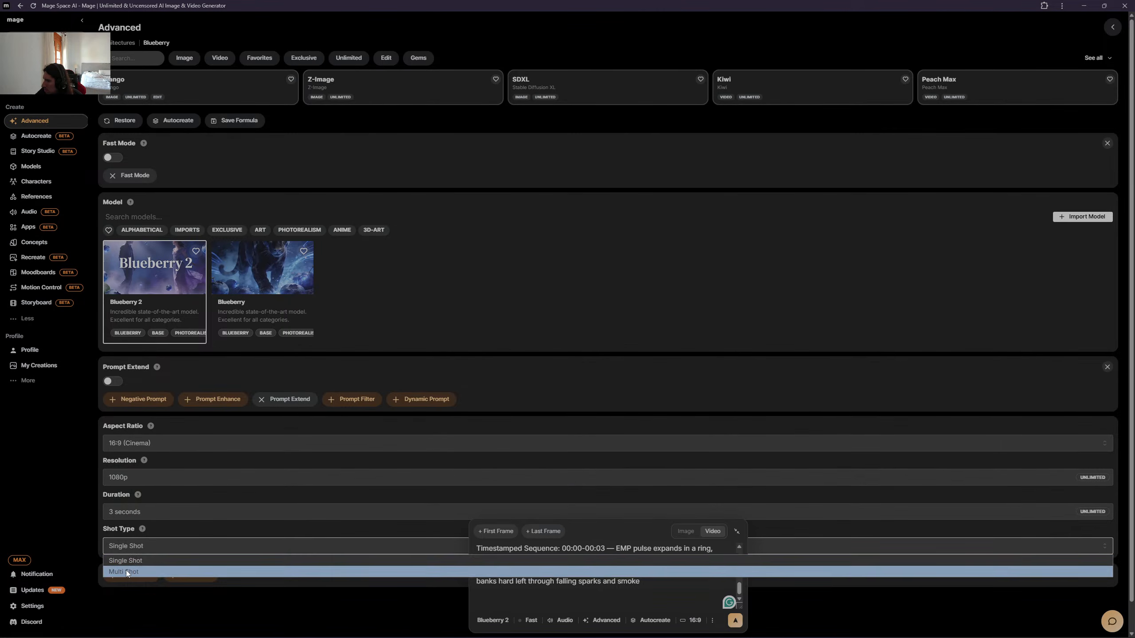
click(126, 570)
click(150, 514)
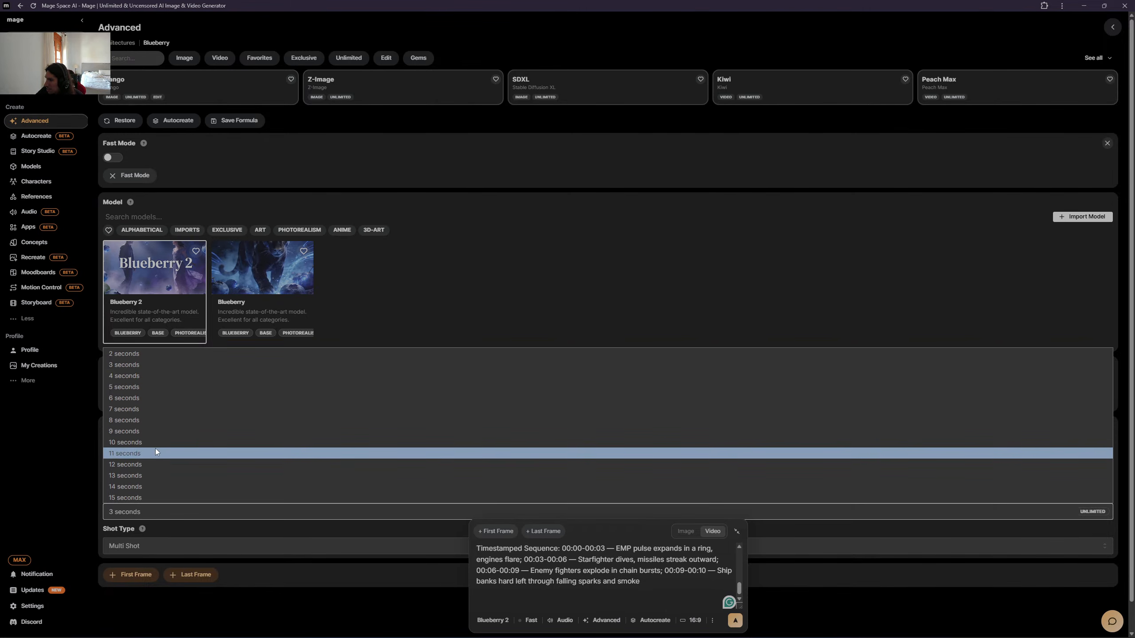
click(154, 498)
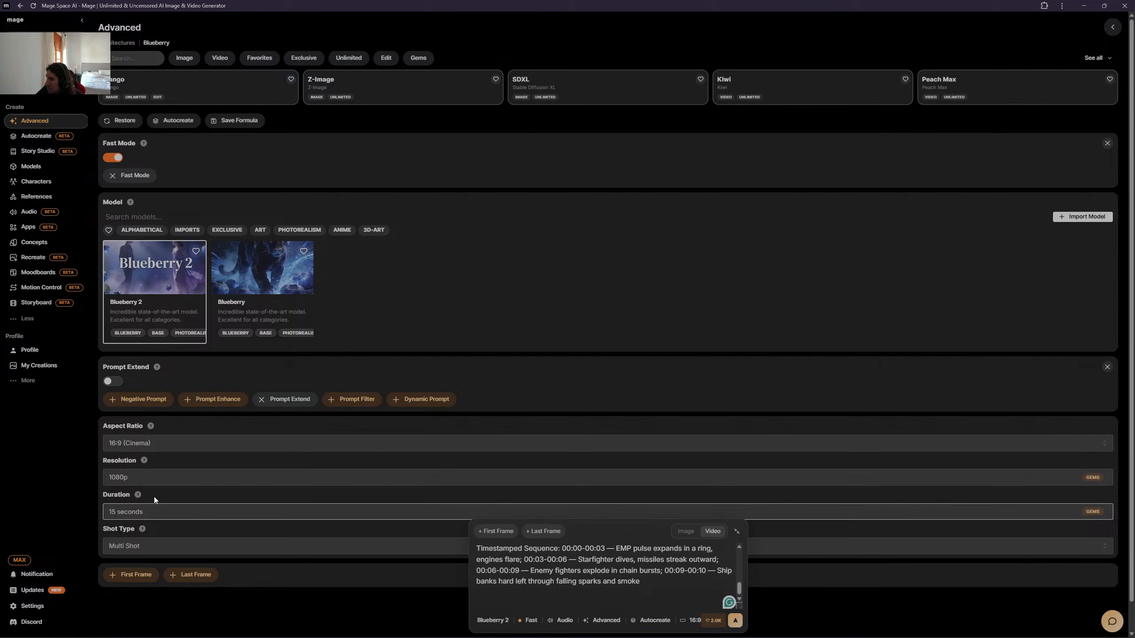
- Turn on Prompt Extend and change the last time range in the starfighter prompt's timestamped sequence to 00:09-00:15
mouse_move(156, 366)
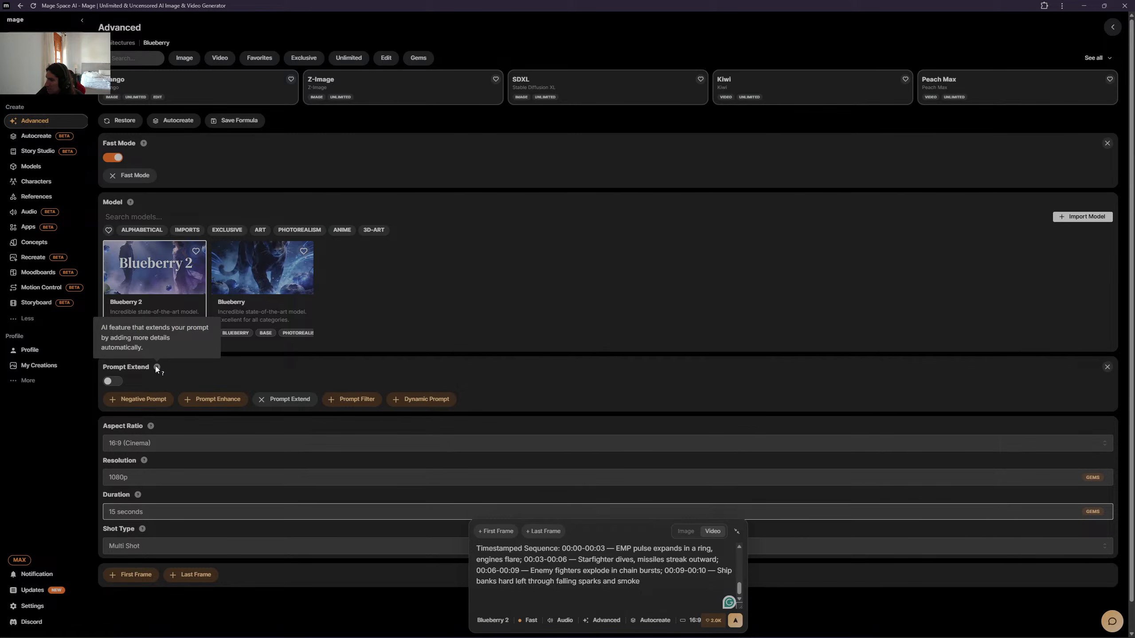
click(118, 382)
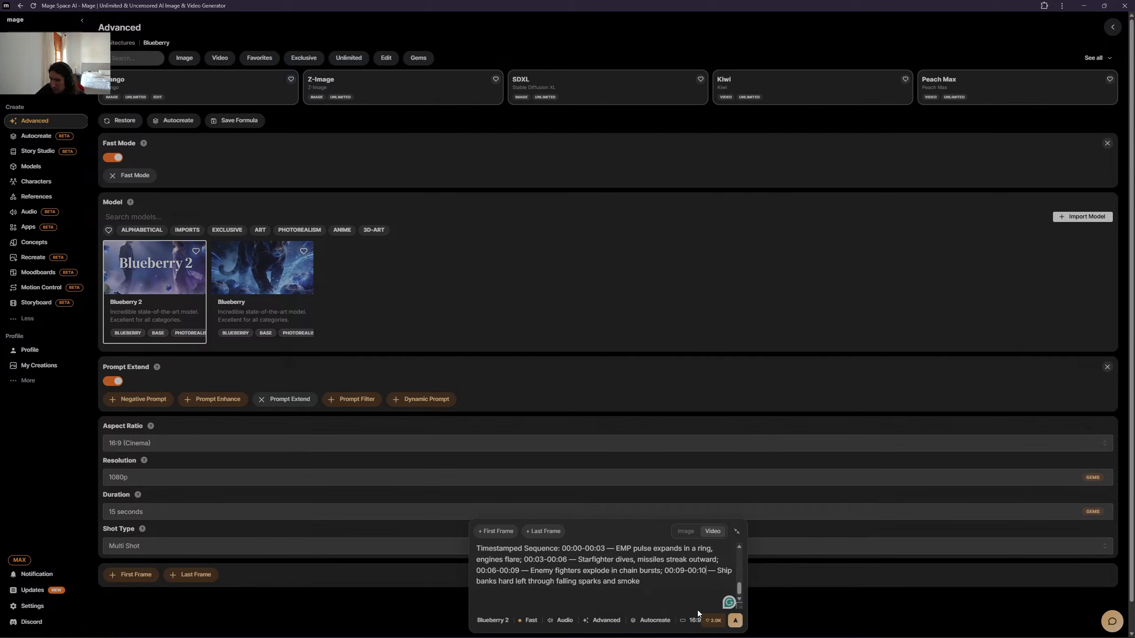
key(BackSpace)
text(5)
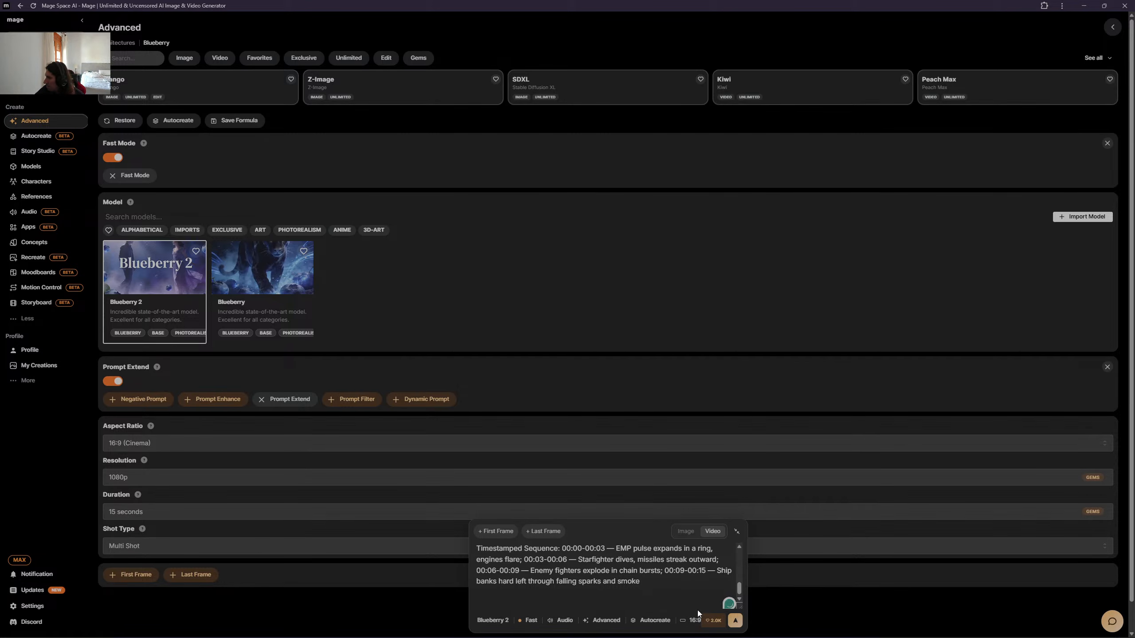
- Try to generate the starfighter video with Blueberry 2 and close the preview
scroll(722, 602, up, 5)
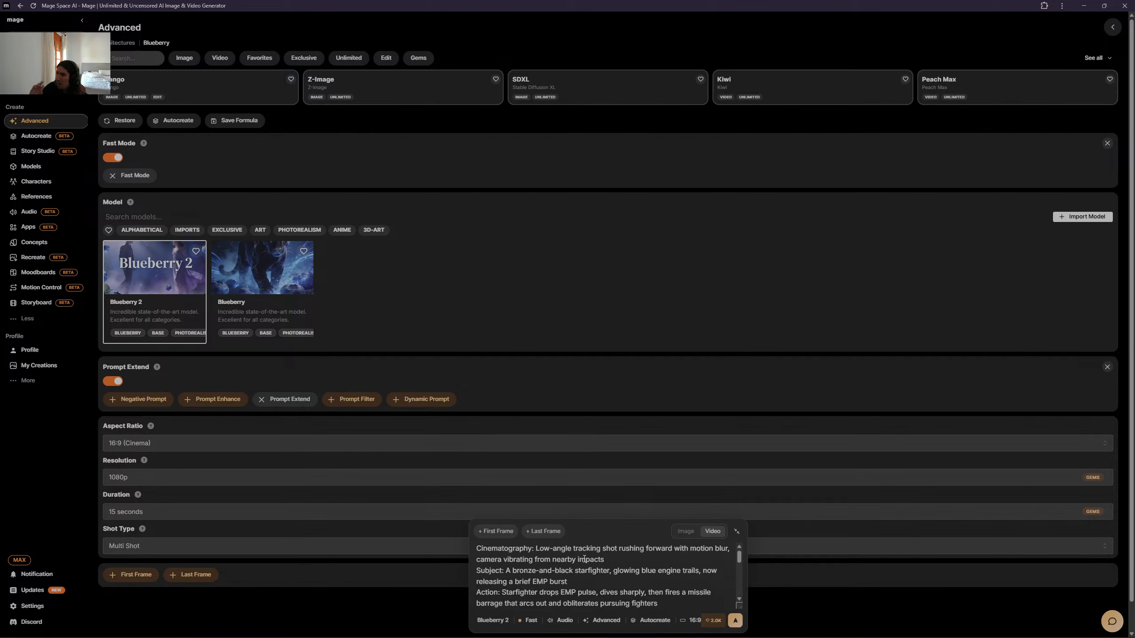
click(735, 621)
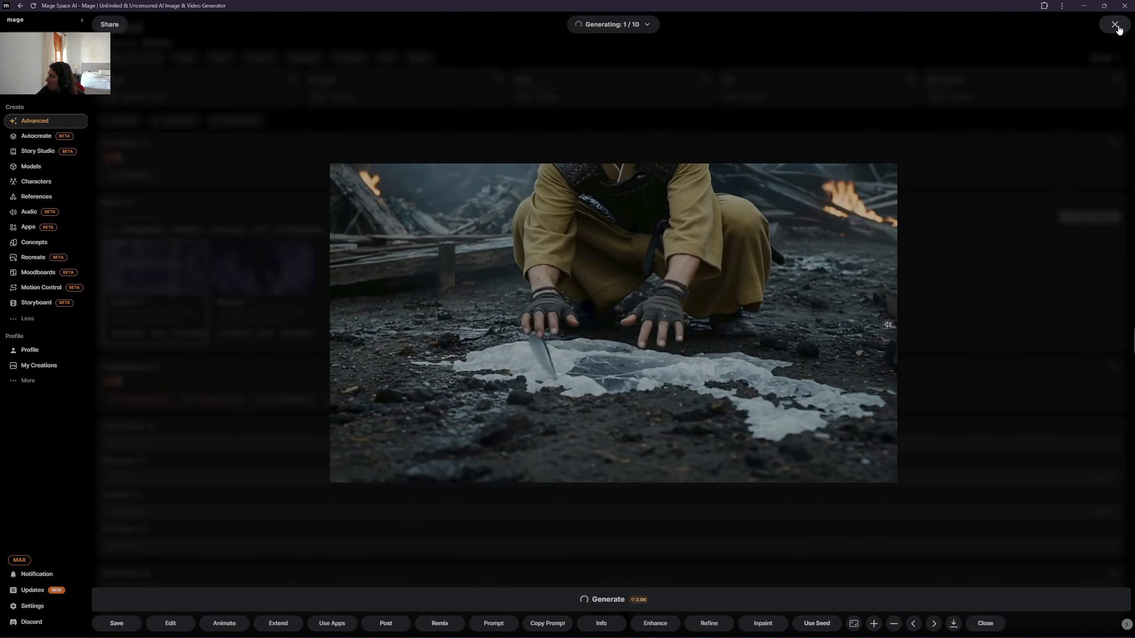
click(1116, 26)
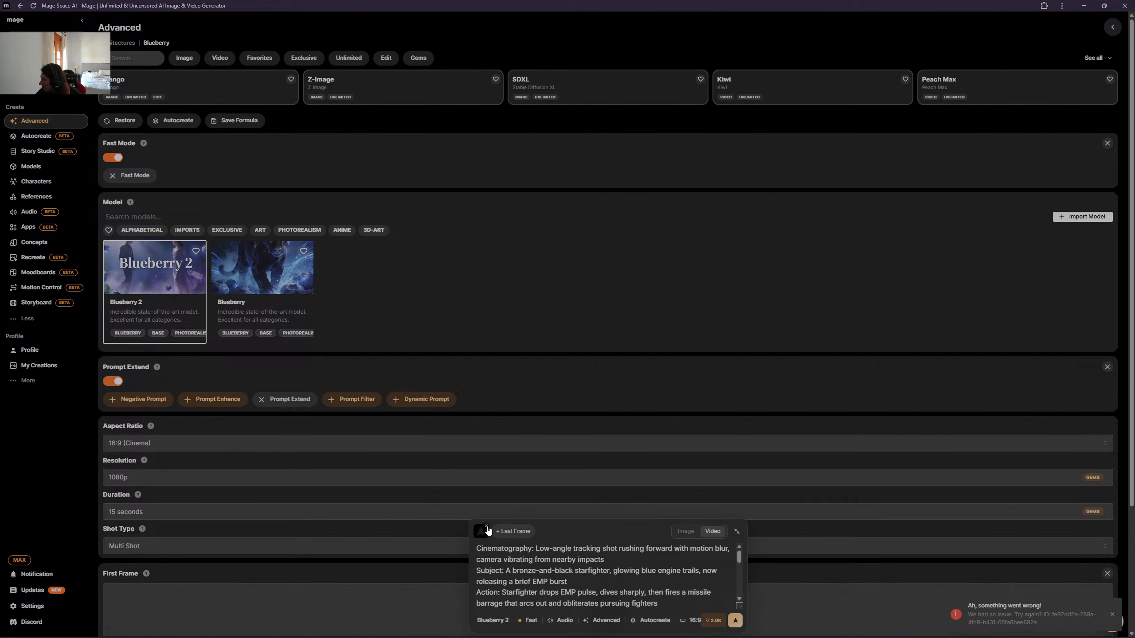
- Remove the attached first frame, generate the starfighter video again with Blueberry 2, and close the preview
click(483, 531)
scroll(518, 561, down, 5)
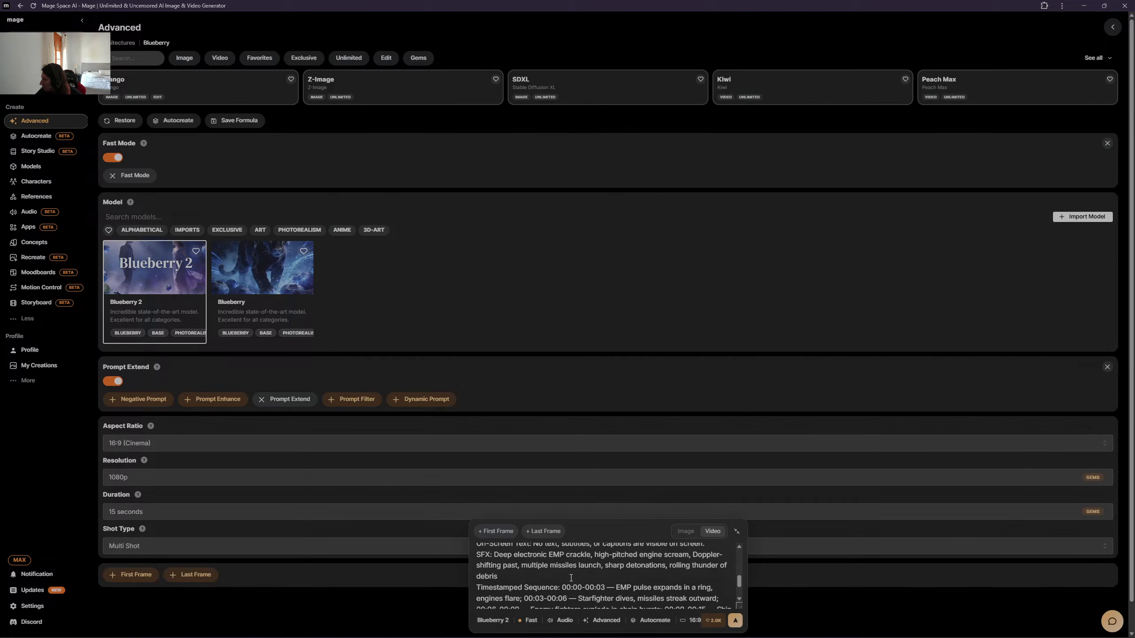
scroll(637, 592, up, 5)
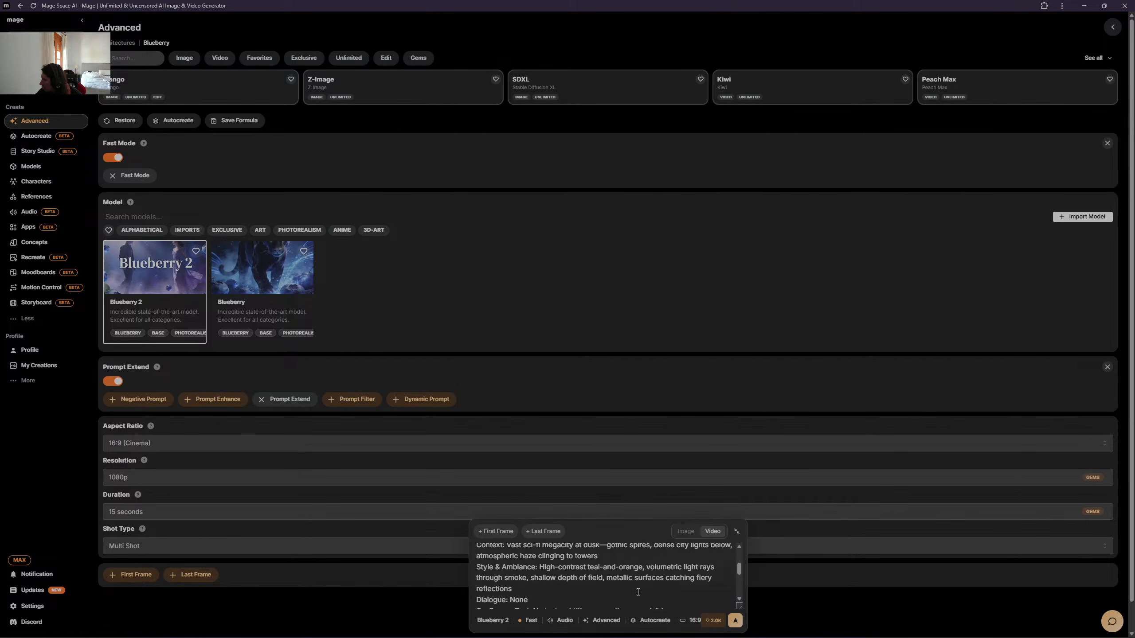
click(735, 622)
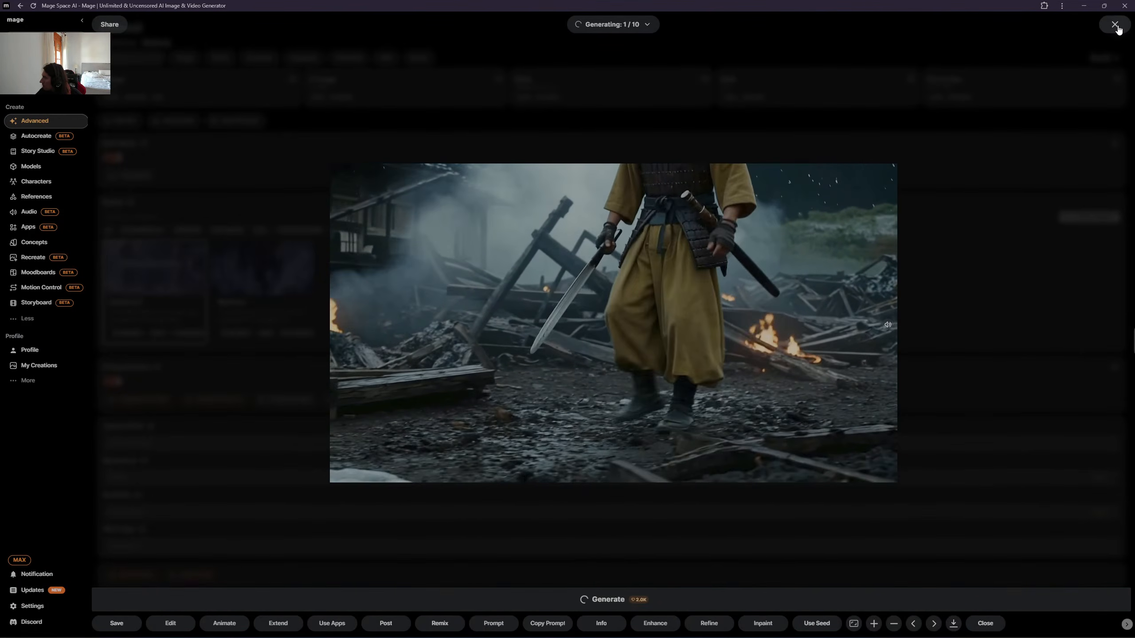
click(1116, 25)
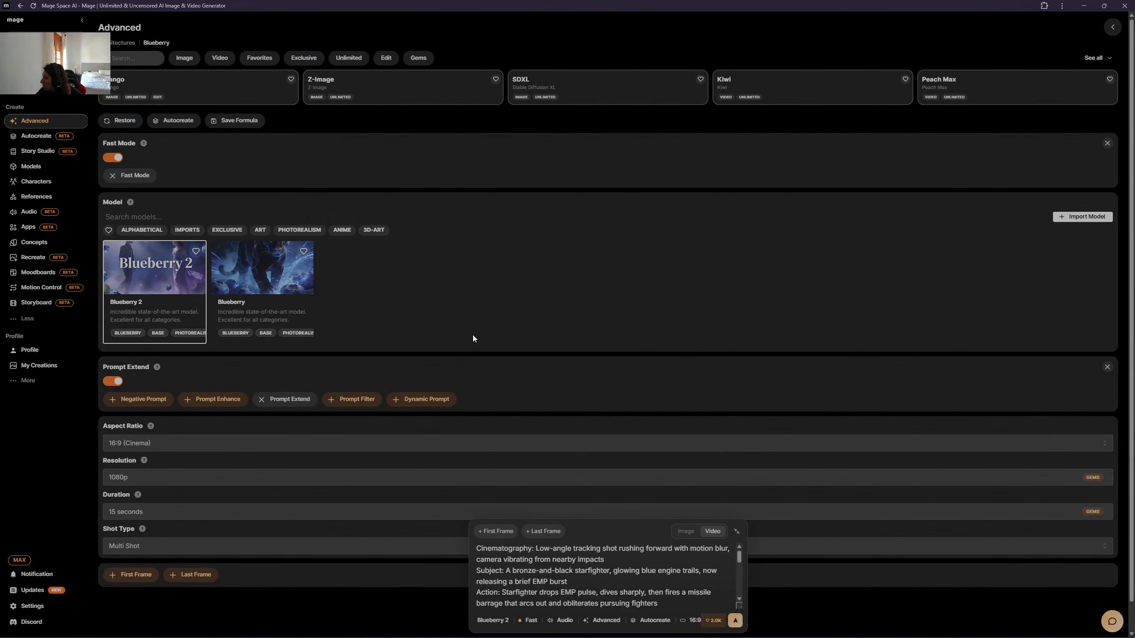
- Open the creations history and look through the available video models, keeping Blueberry 2 selected
click(49, 366)
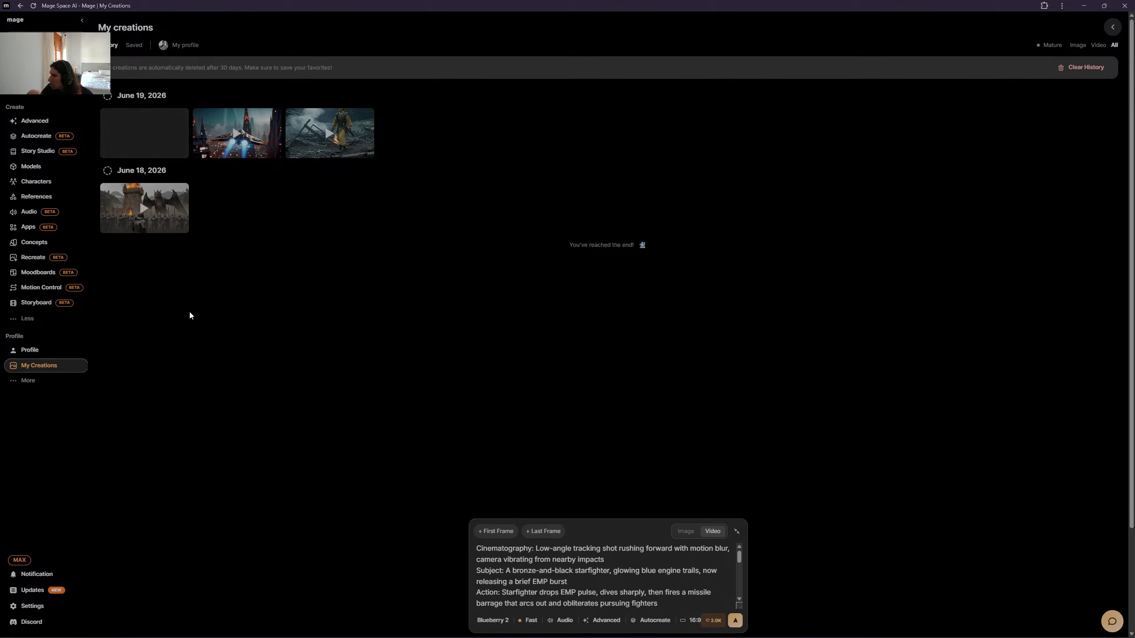
scroll(603, 577, down, 5)
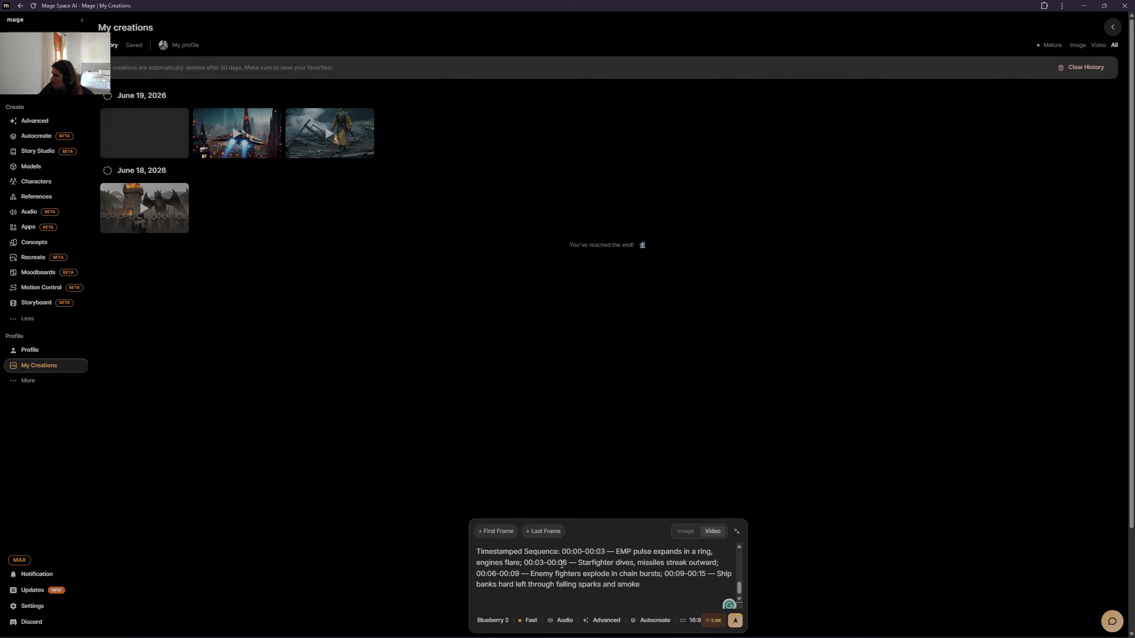
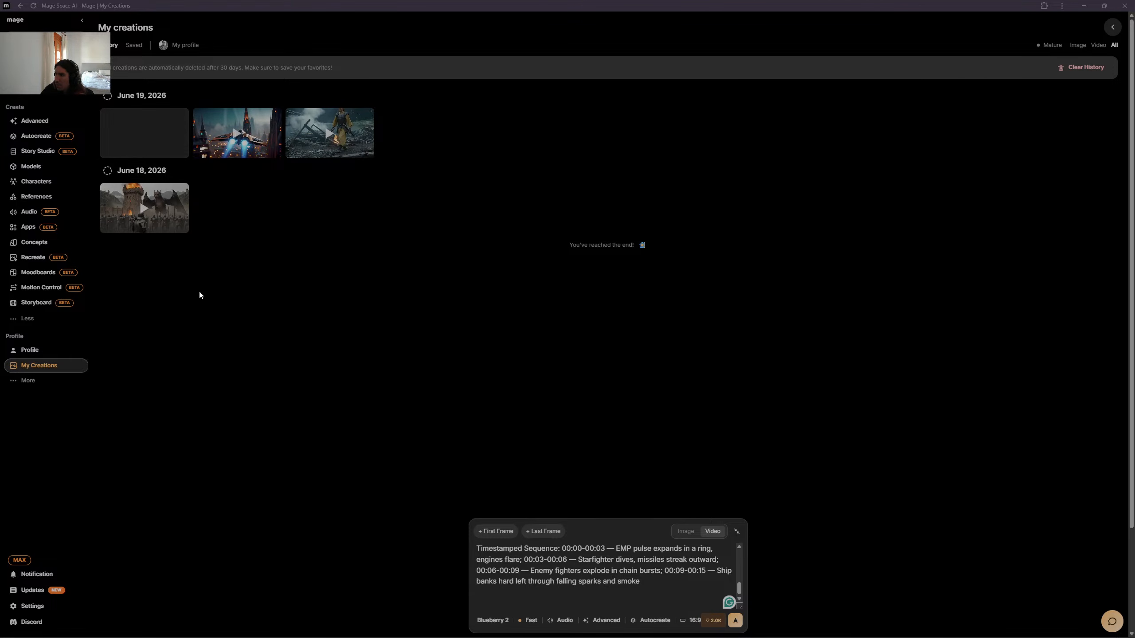
click(494, 621)
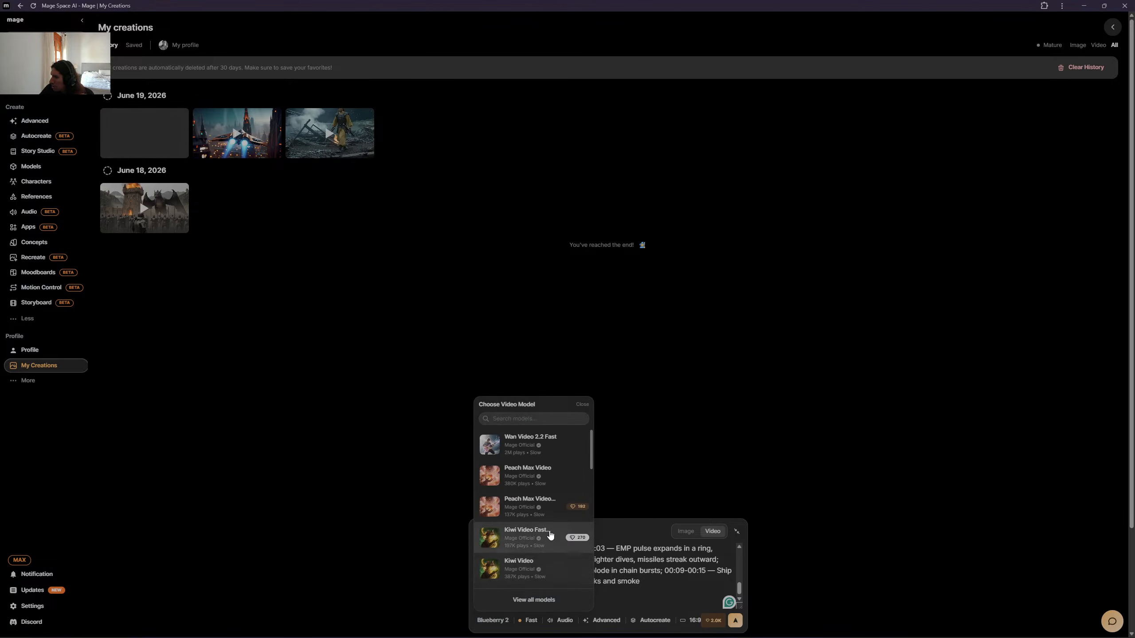
scroll(559, 551, down, 3)
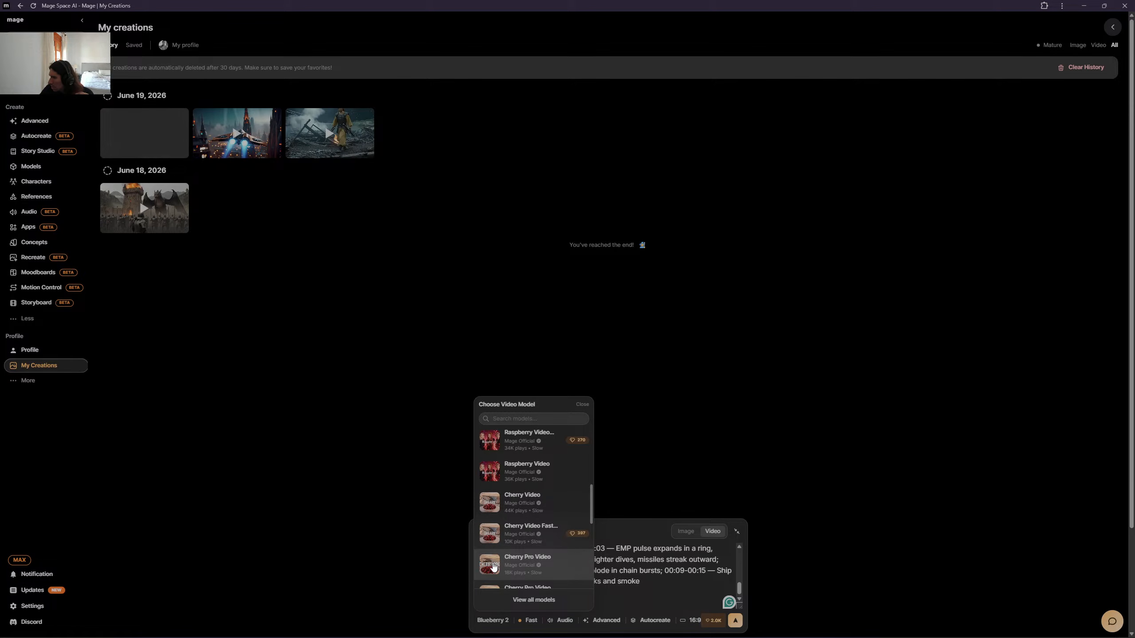
scroll(530, 554, down, 1)
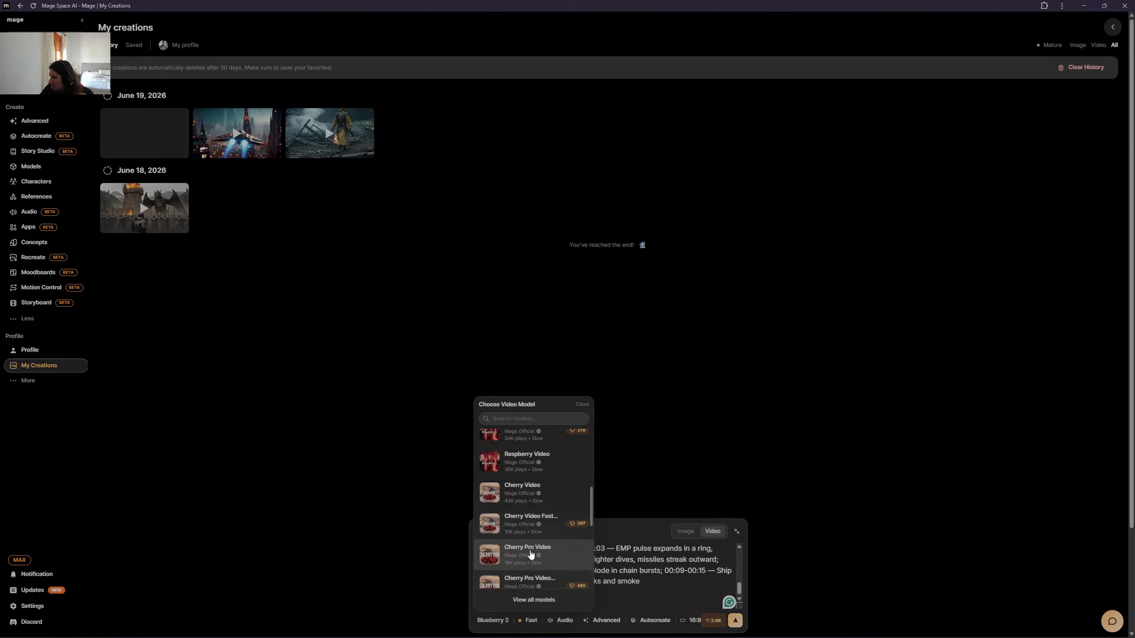
scroll(536, 554, down, 3)
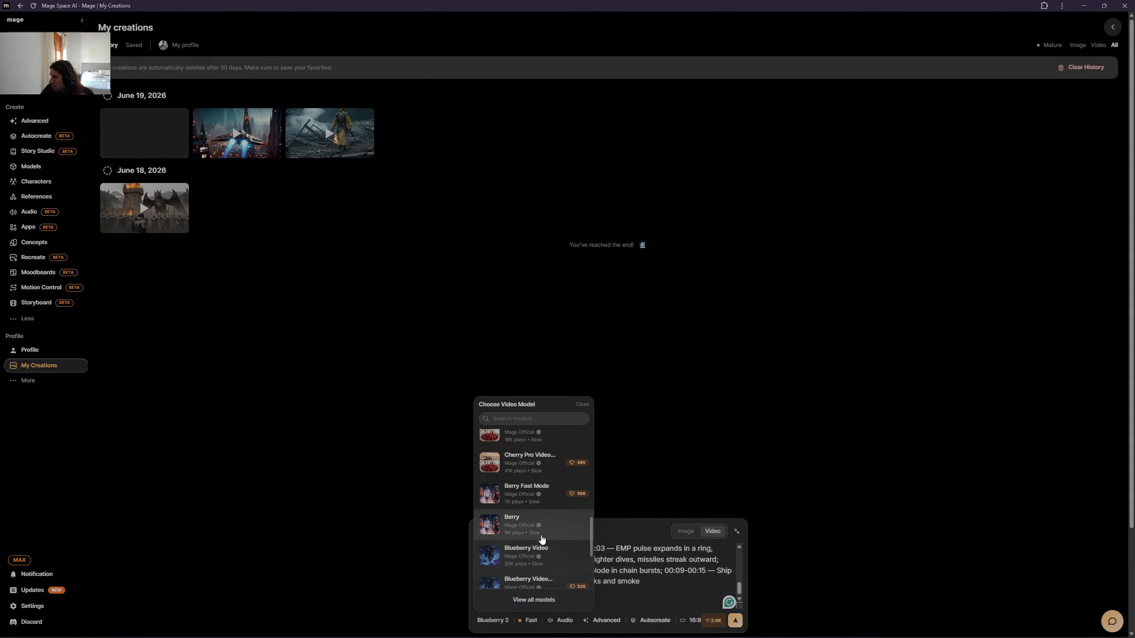
scroll(542, 539, down, 3)
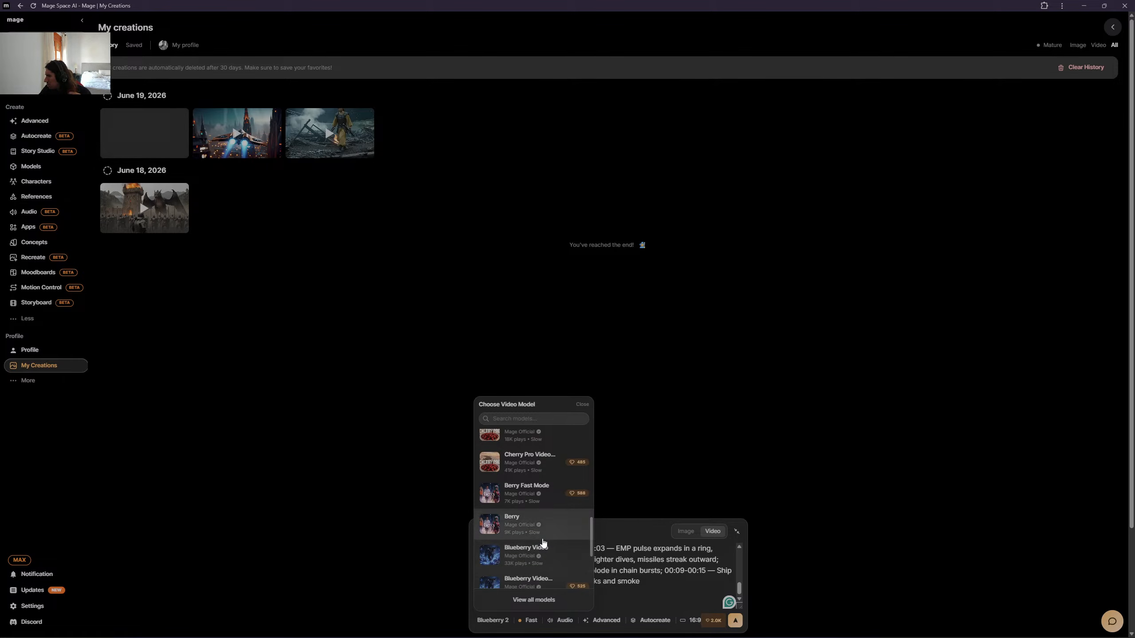
scroll(543, 541, up, 8)
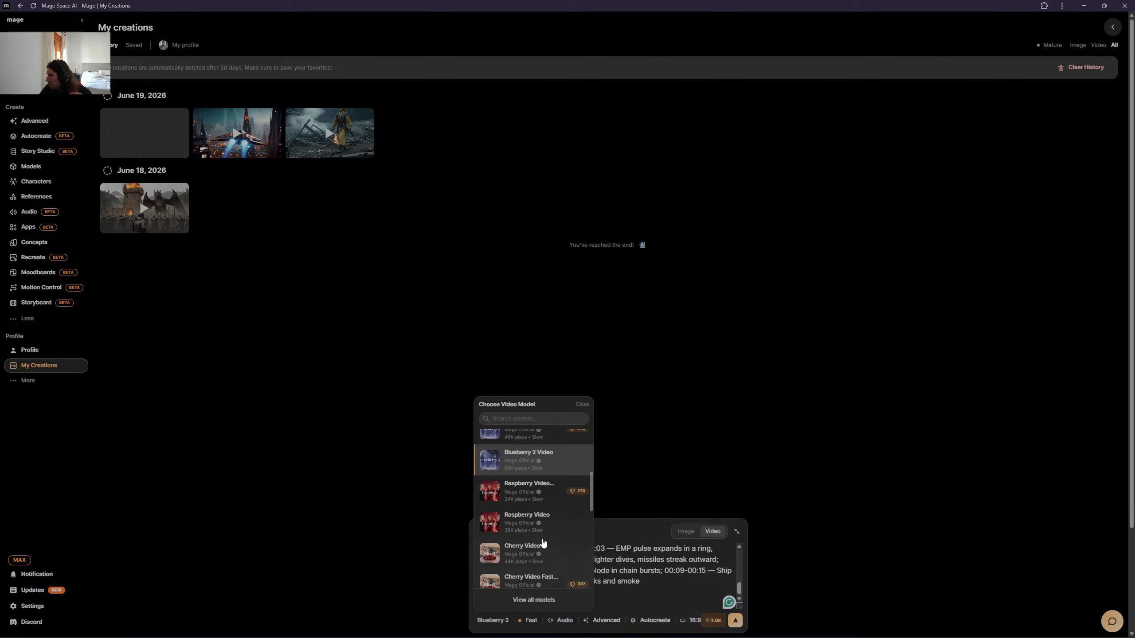
click(751, 600)
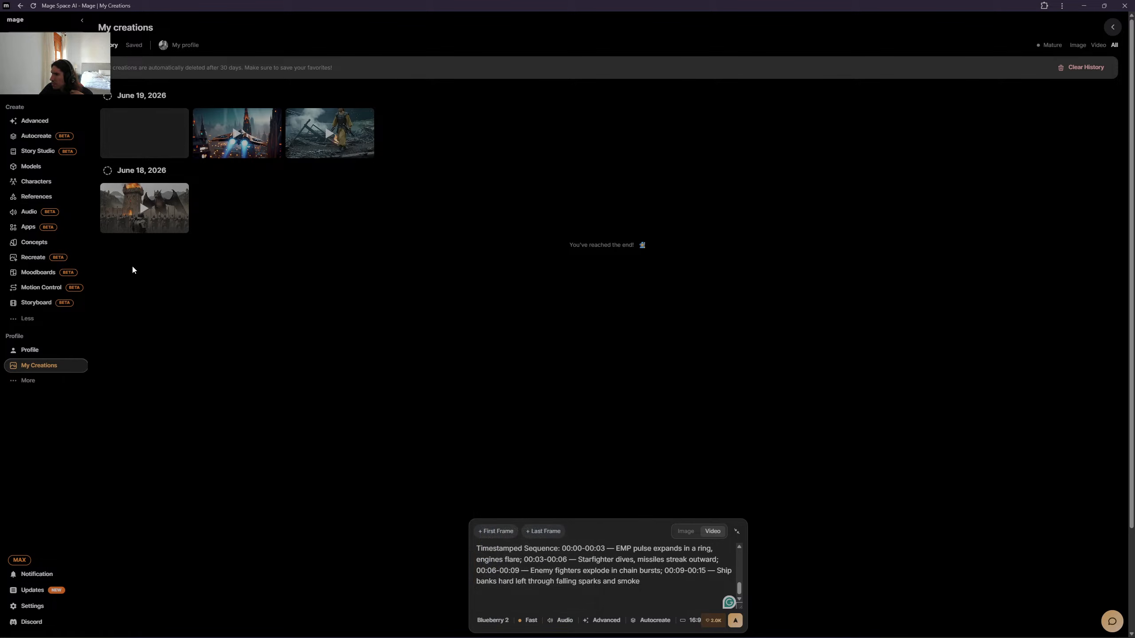
- Look through the Story Studio, Characters, Audio, Concepts, Recreate, Moodboards, Motion Control and Storyboard pages
click(47, 155)
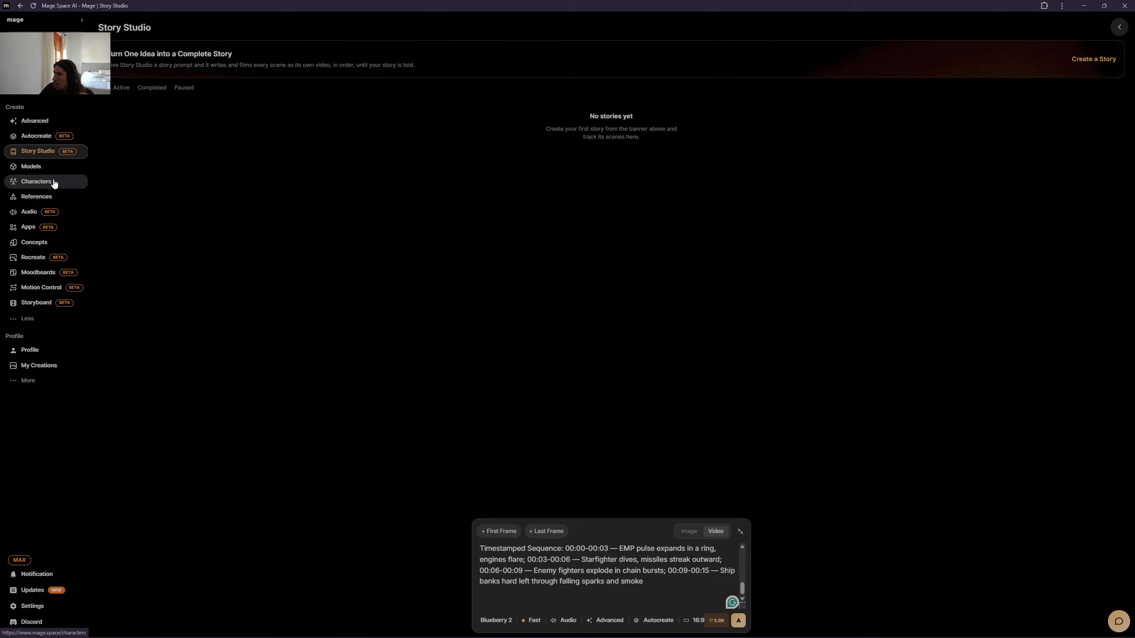
click(51, 183)
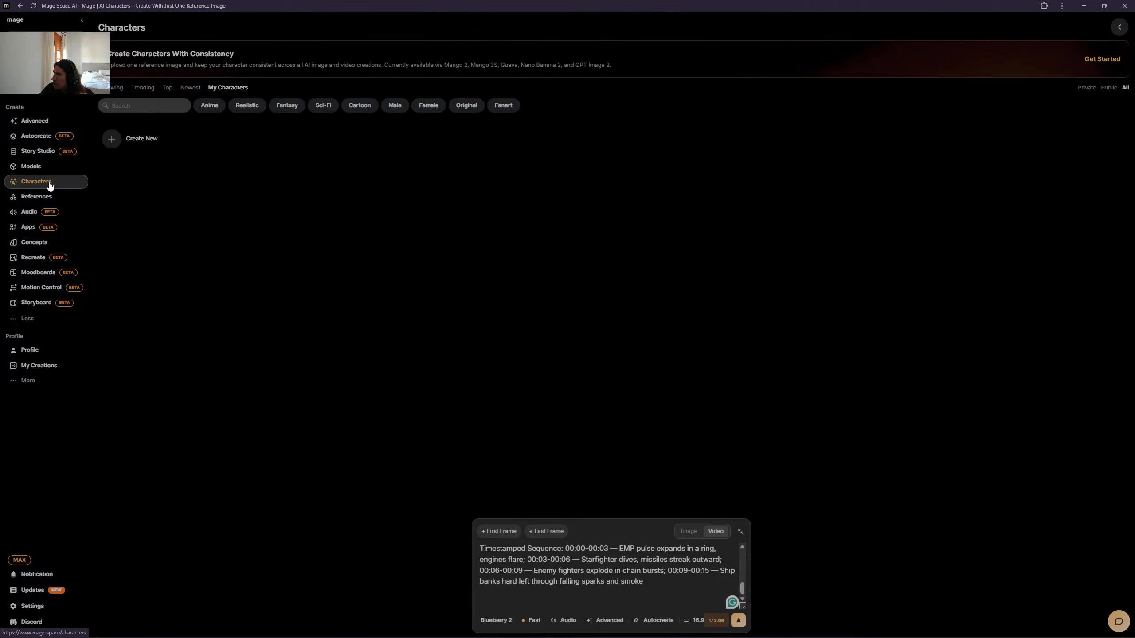
click(31, 214)
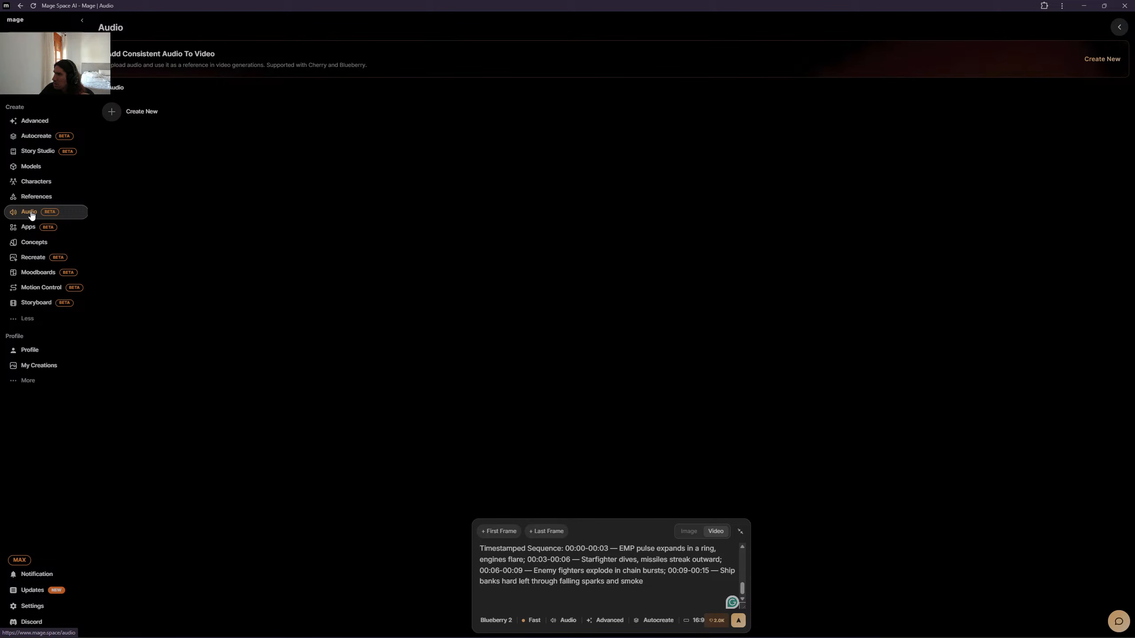
click(31, 246)
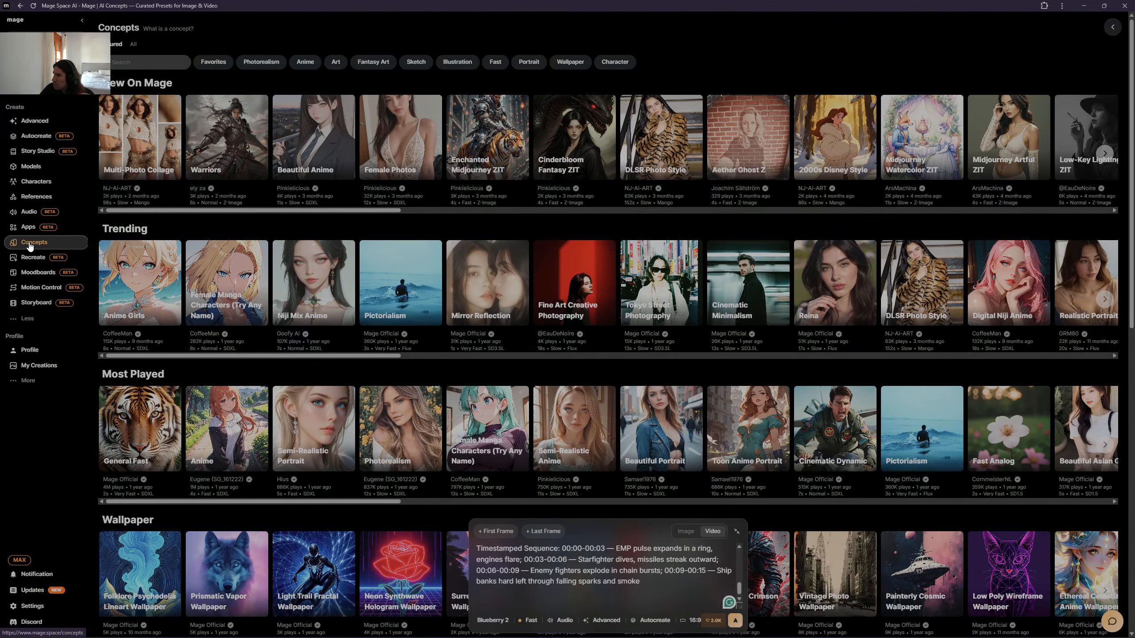
click(25, 258)
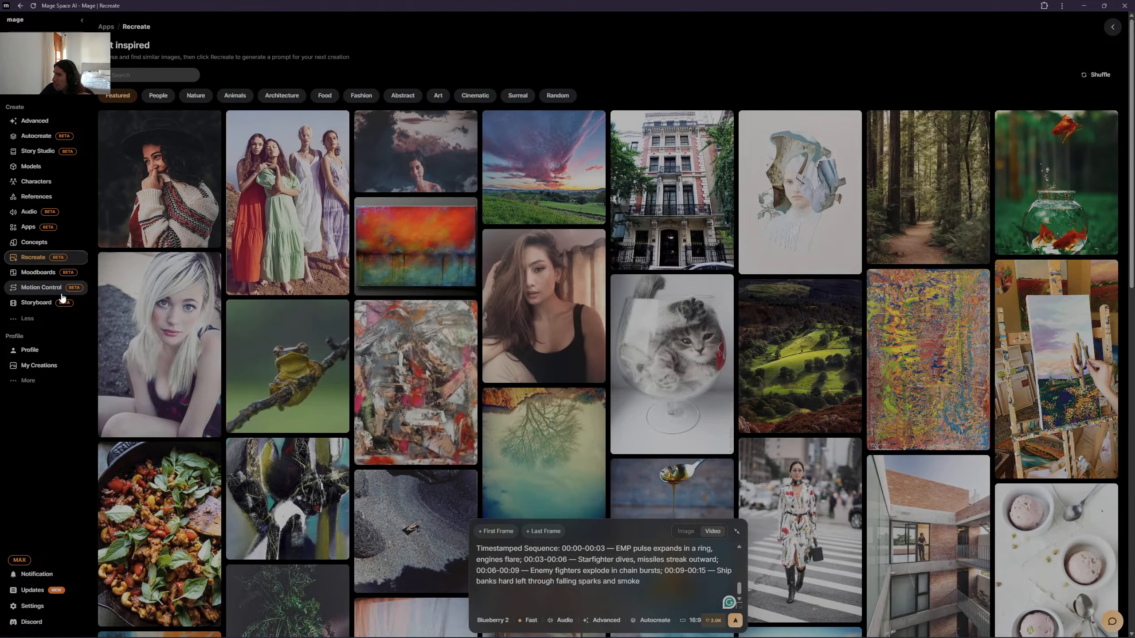
click(49, 274)
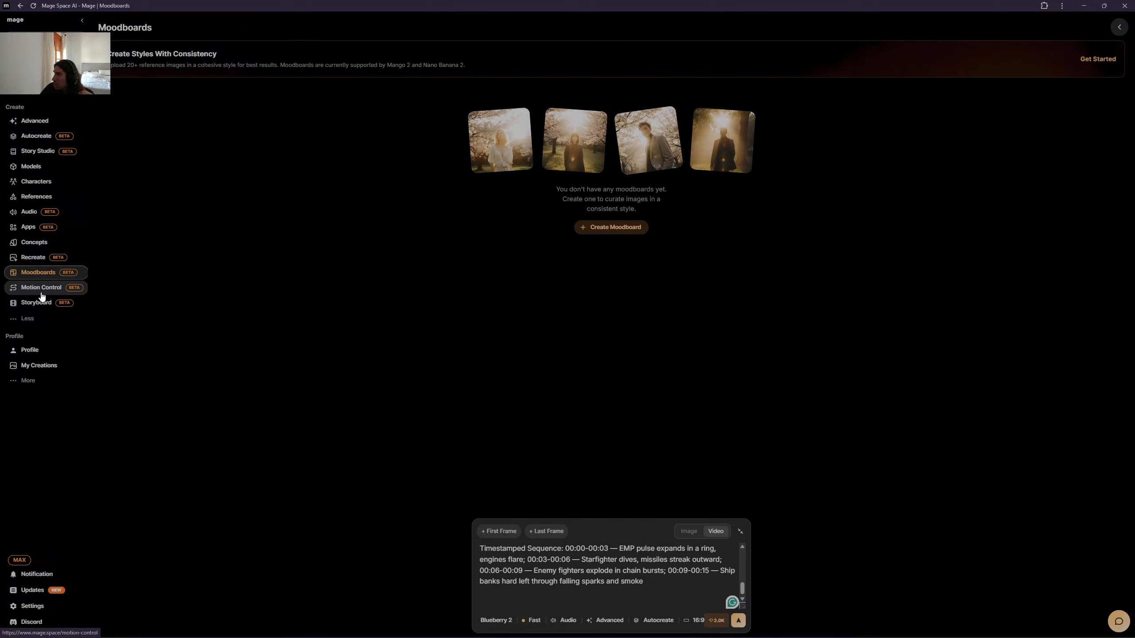
click(42, 288)
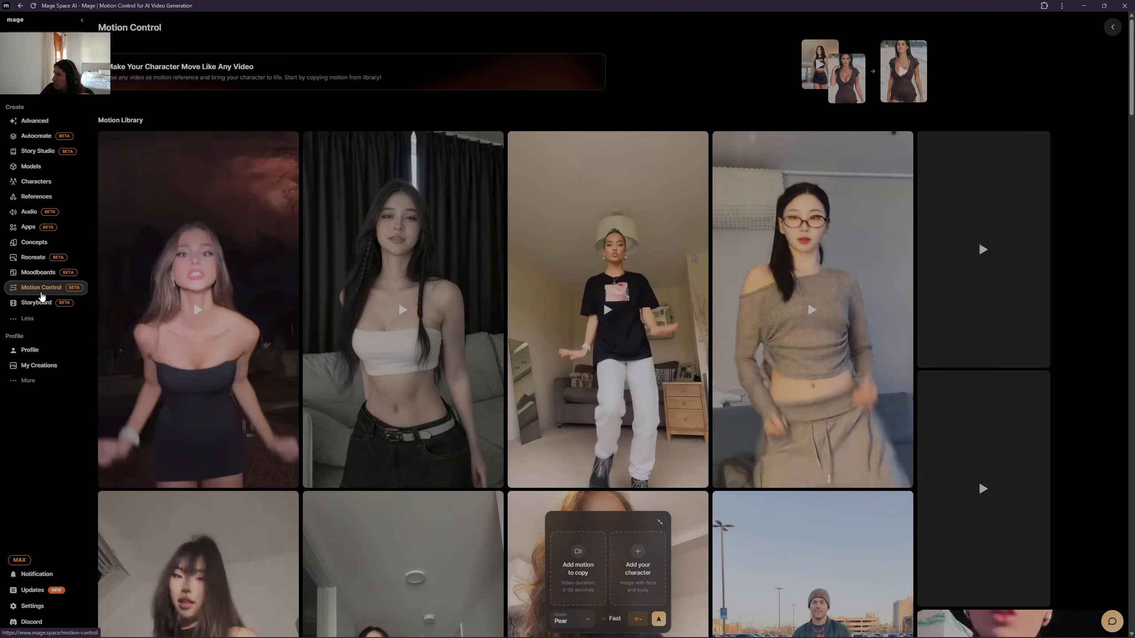
click(44, 309)
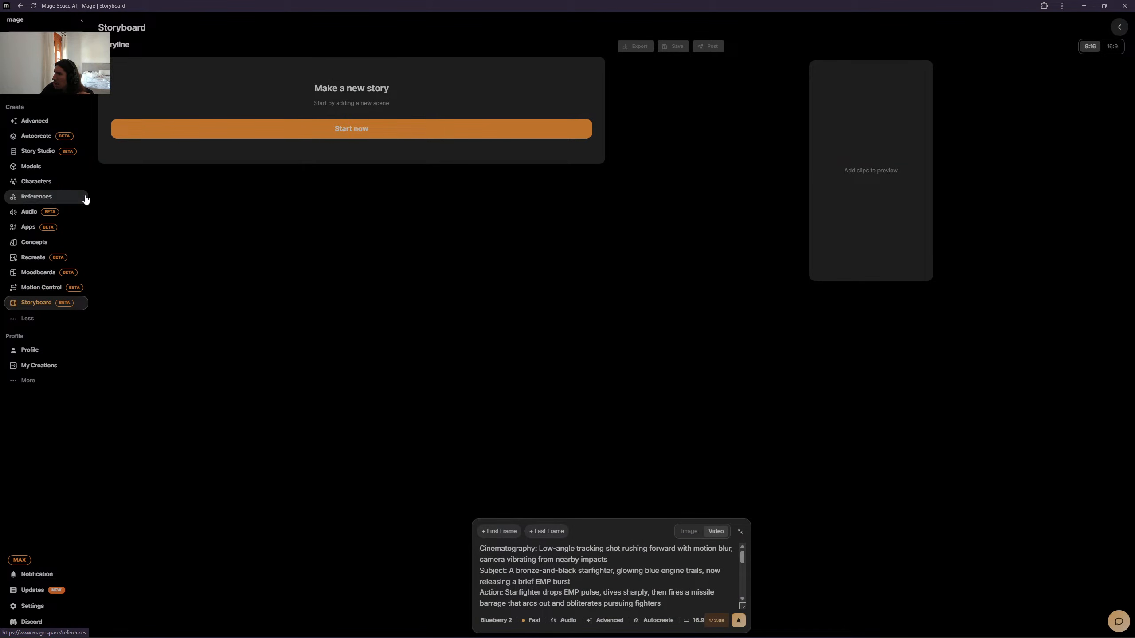
- Return to the creations history, play the newest June 19, 2026 starfighter video made with Blueberry 2, and close it
click(61, 368)
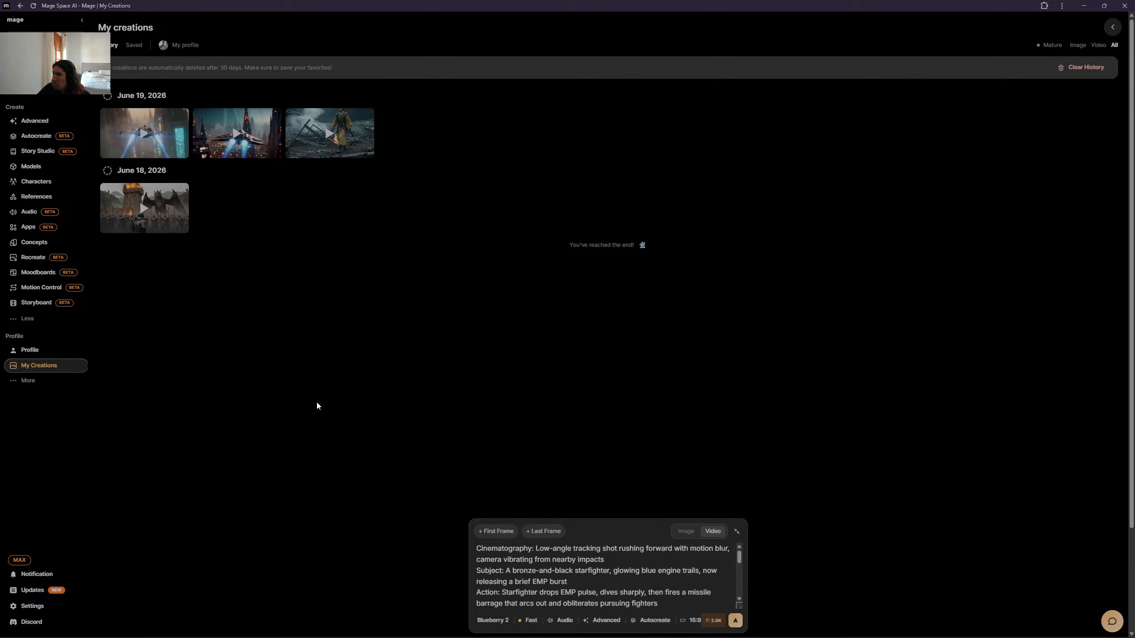
click(160, 120)
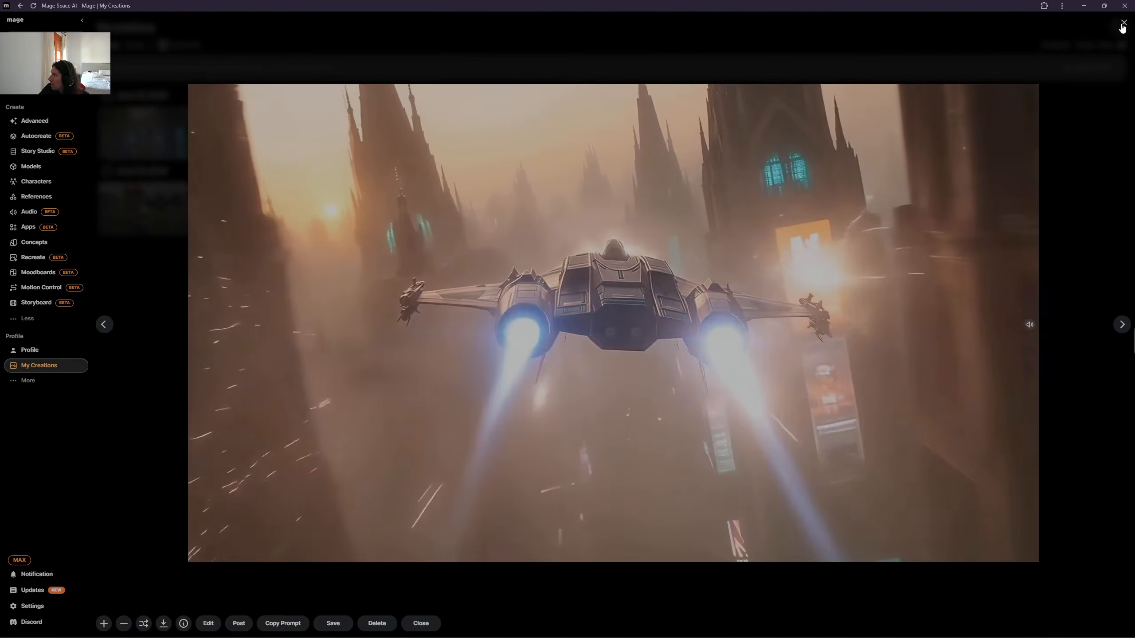
click(1123, 24)
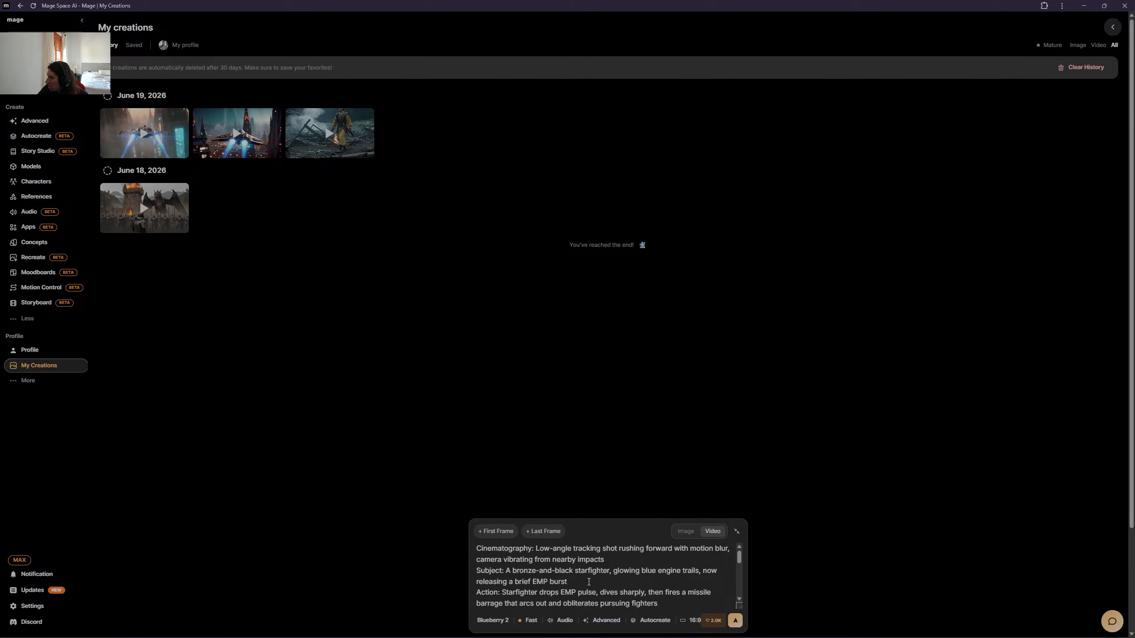
- Delete the whole starfighter prompt and switch the video model to Raspberry Video
scroll(589, 583, down, 5)
scroll(610, 592, up, 4)
scroll(603, 586, down, 4)
drag(652, 594, 444, 536)
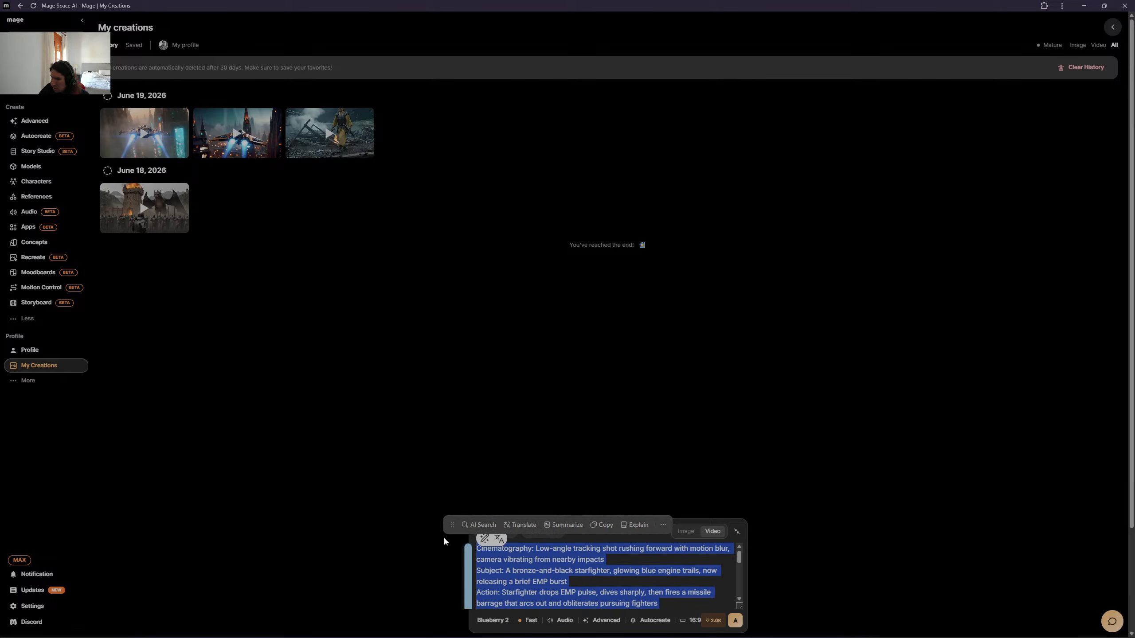
key(BackSpace)
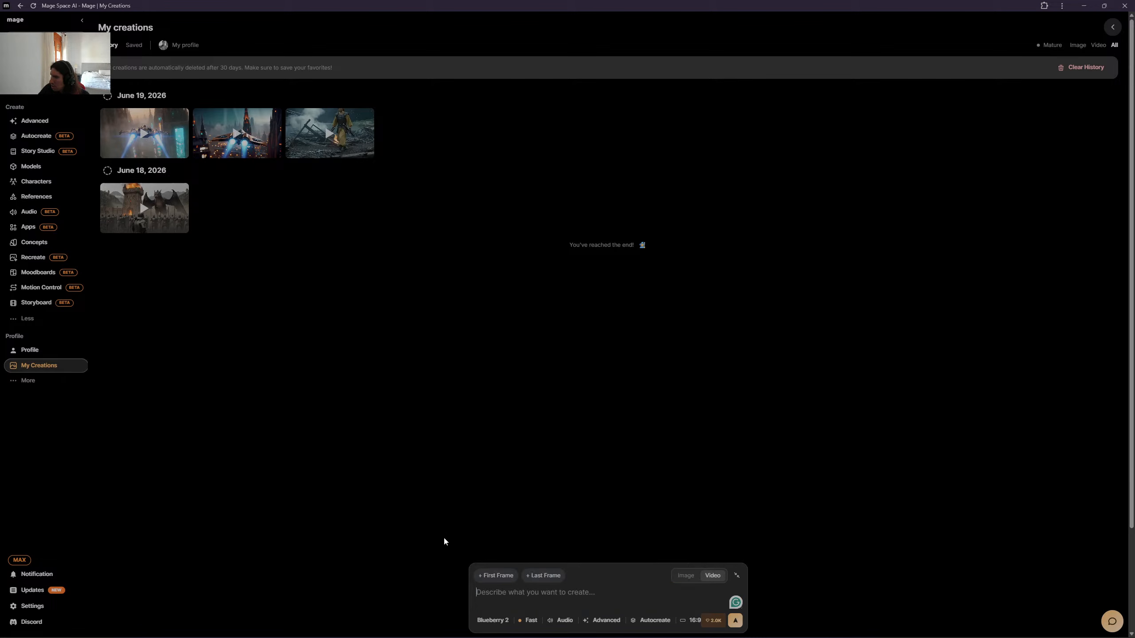
click(493, 621)
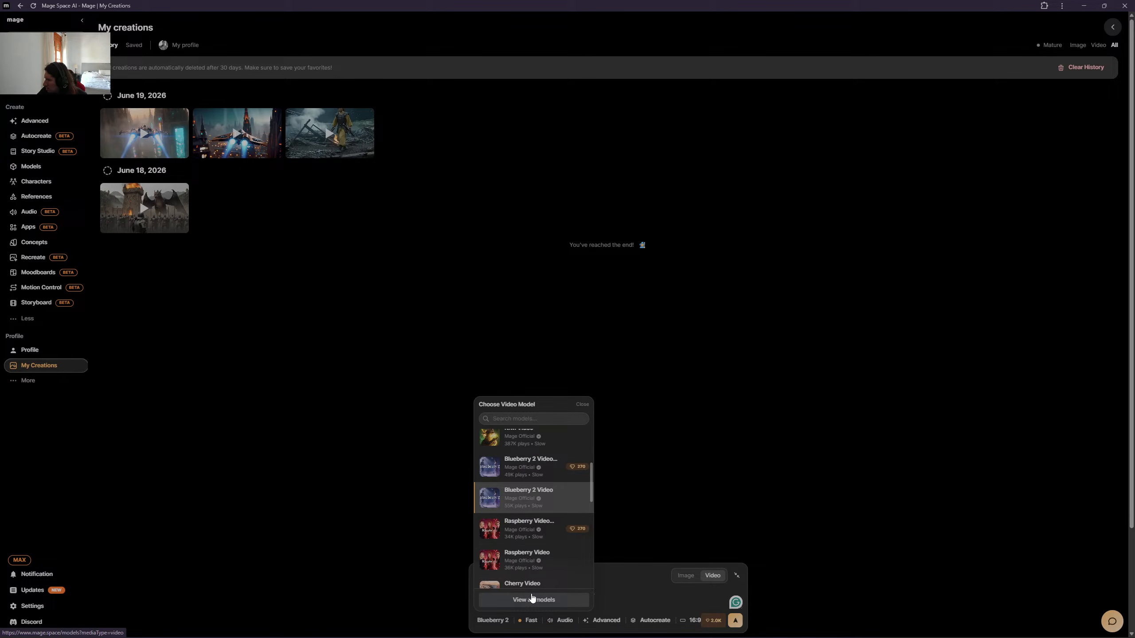
click(533, 564)
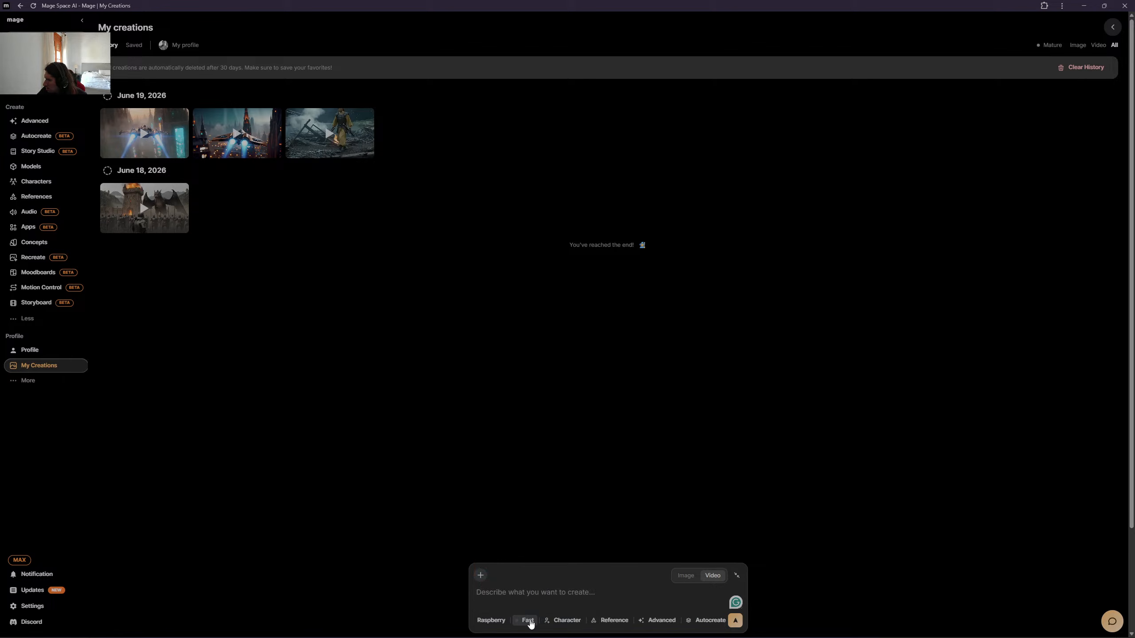
- Set the Raspberry video's resolution to 1080p and its duration to 15 seconds in the advanced settings
click(653, 620)
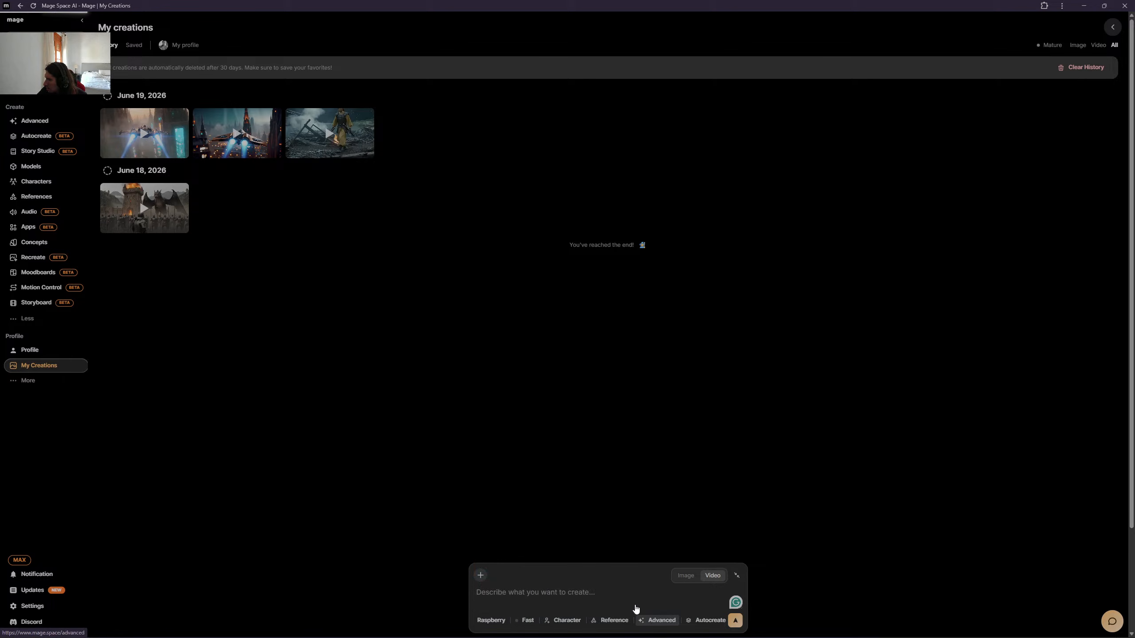
click(149, 285)
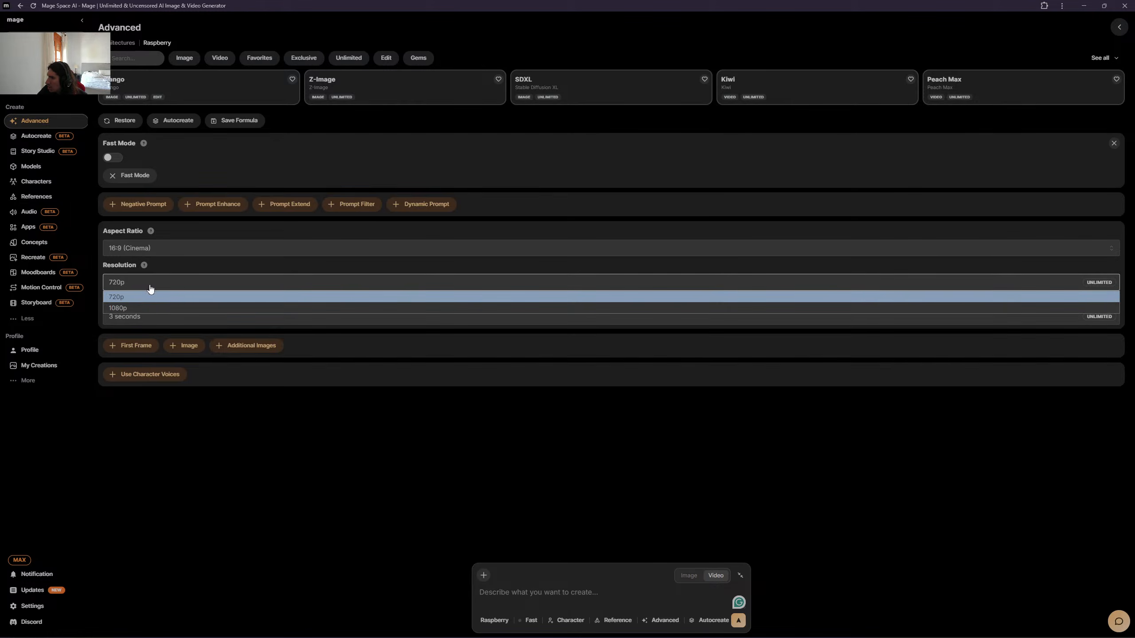
click(149, 308)
click(147, 316)
click(169, 468)
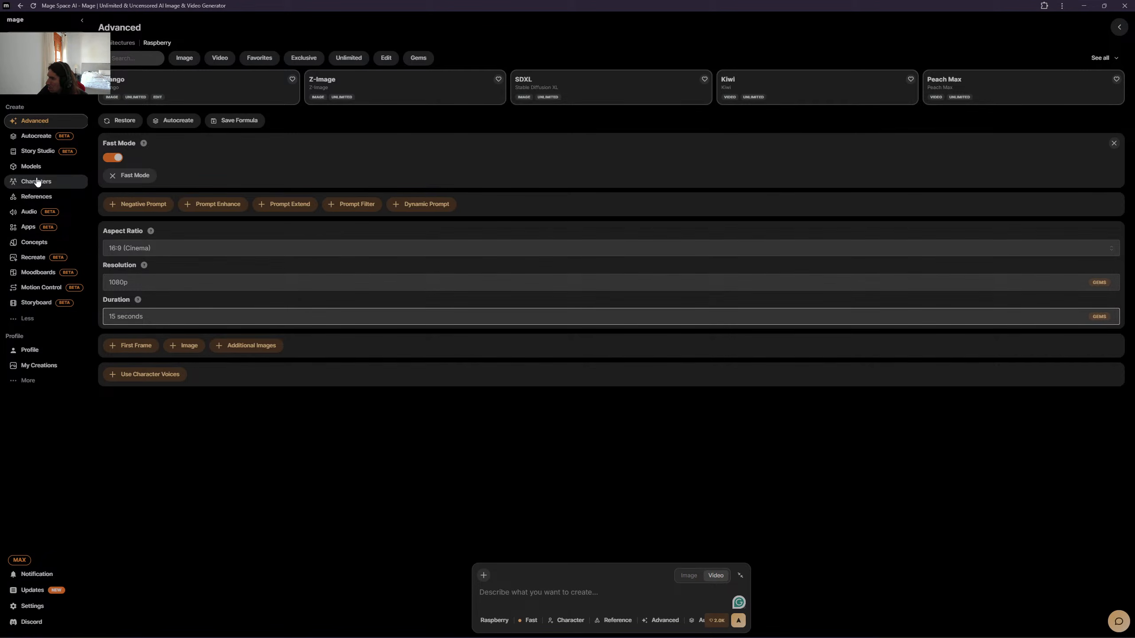
- Open the June 18, 2026 dragon and knight video in the creations history, copy its prompt, and close it
click(42, 366)
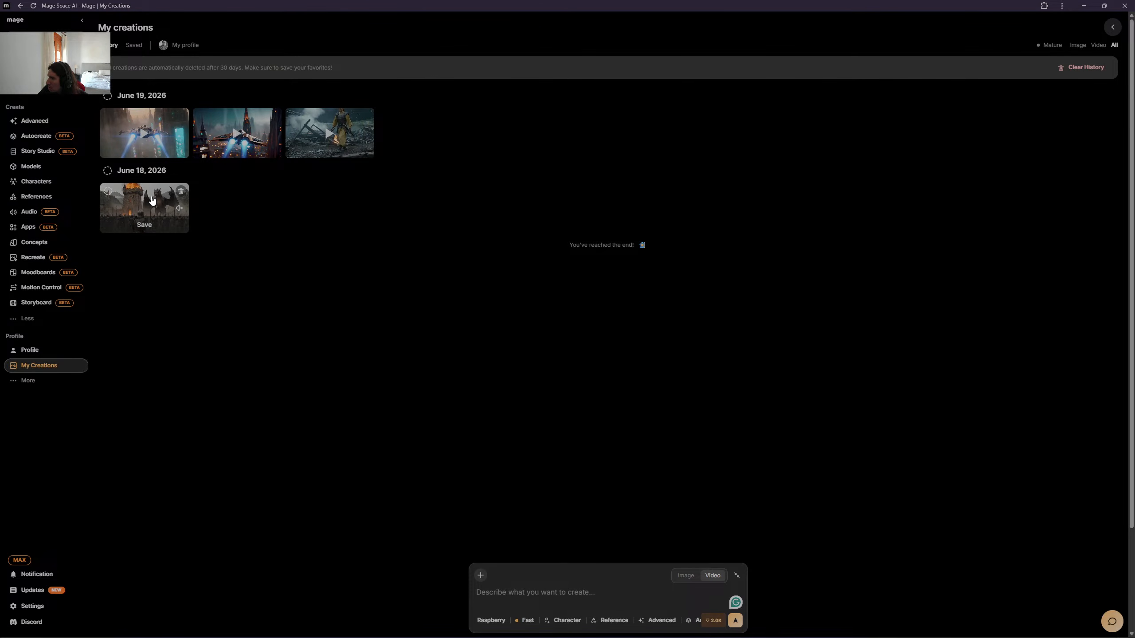
click(152, 201)
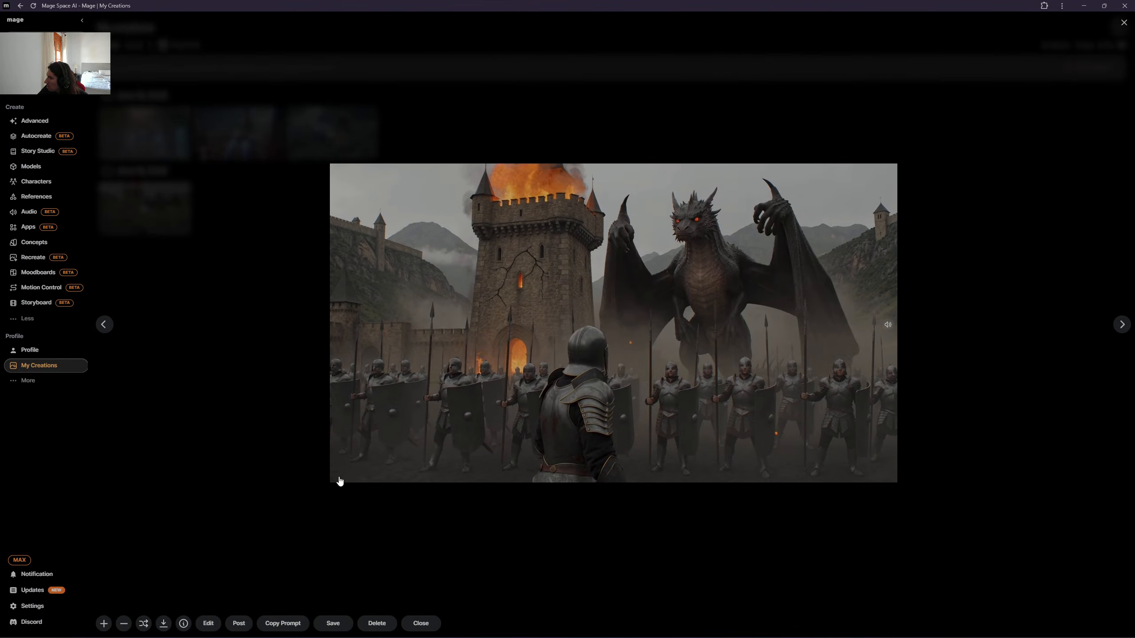
click(283, 623)
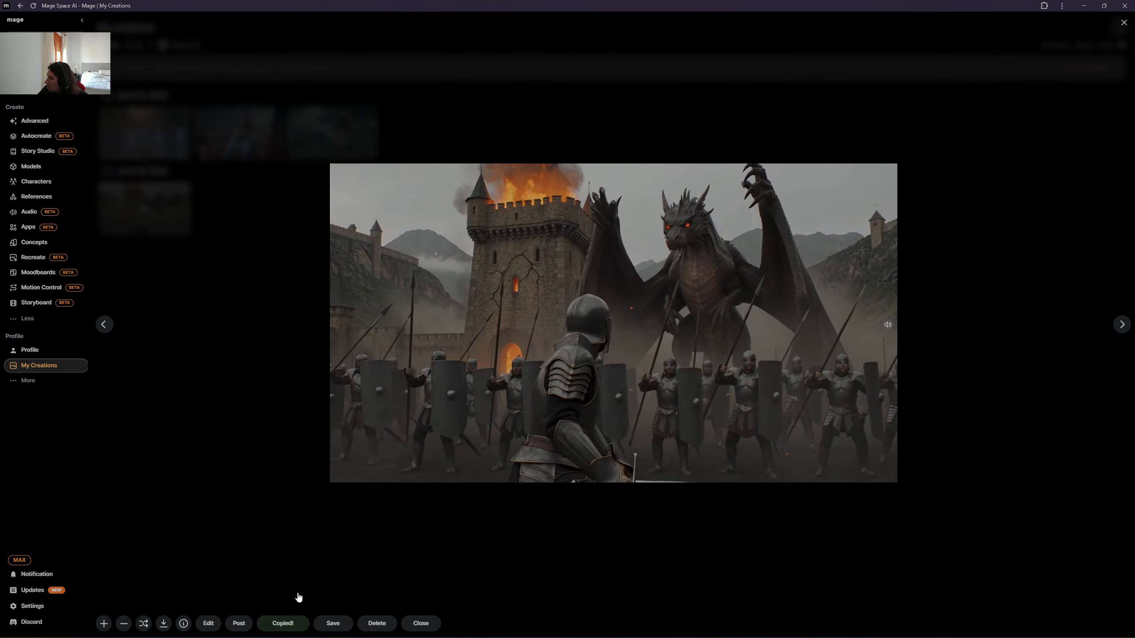
click(512, 483)
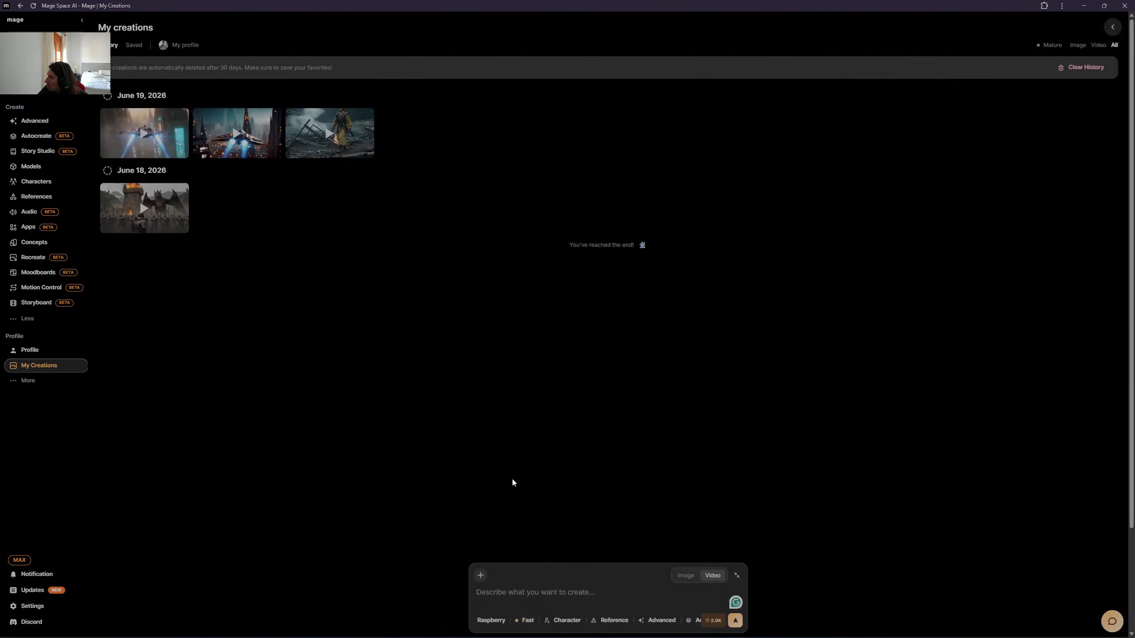
- Paste the copied dragon battle prompt, generate the video with Raspberry, and close the preview
right_click(539, 594)
click(602, 488)
scroll(568, 587, down, 10)
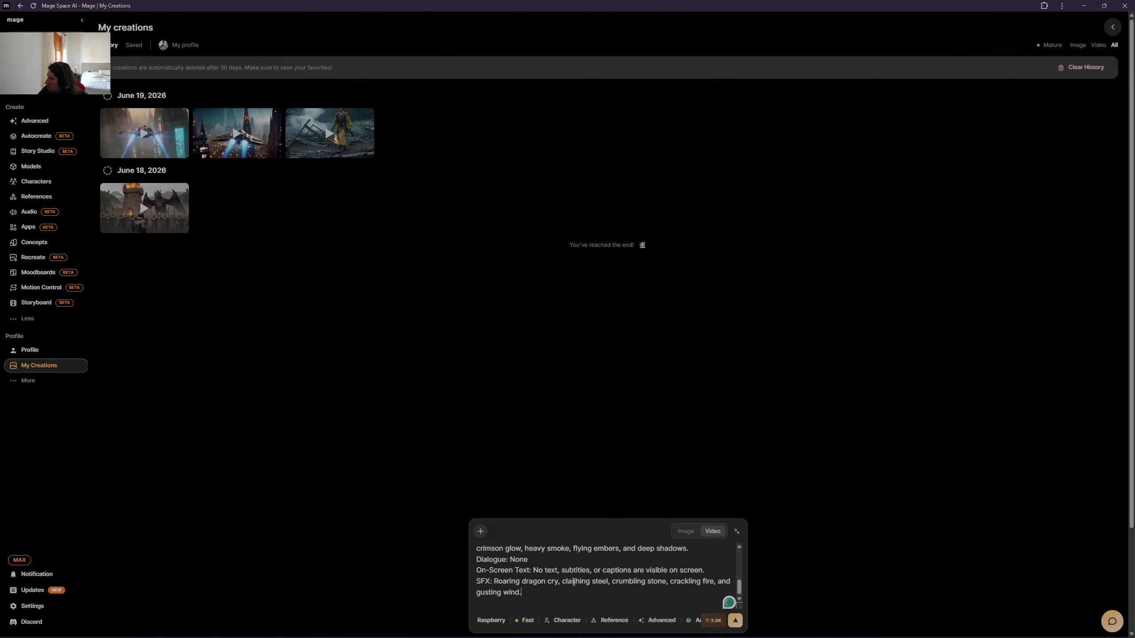
scroll(574, 565, up, 15)
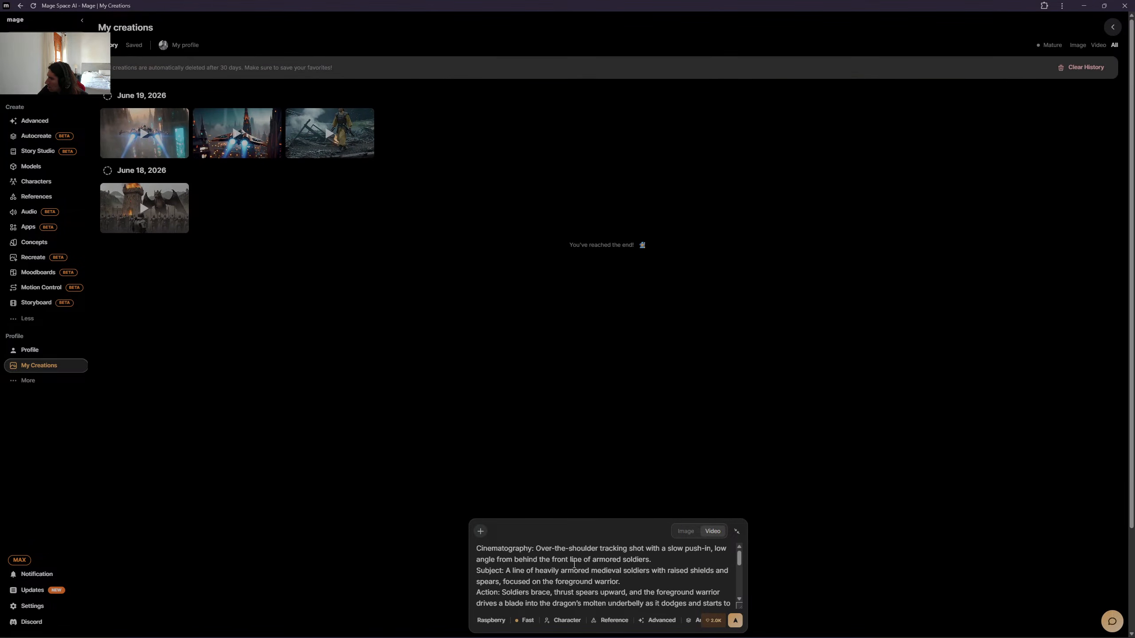
click(735, 622)
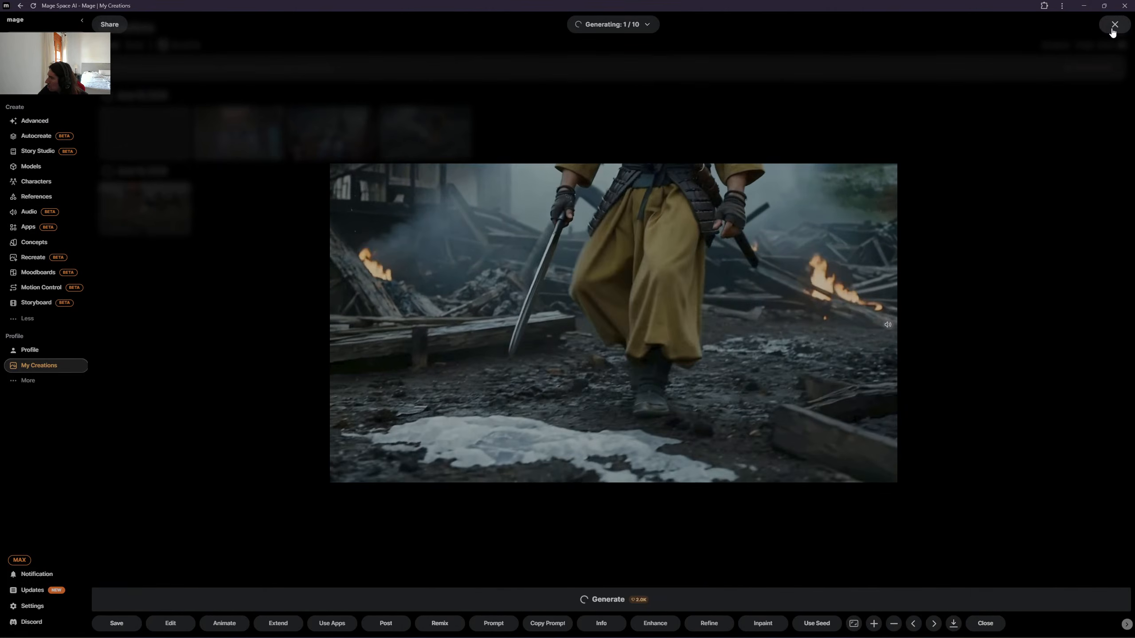
click(1114, 27)
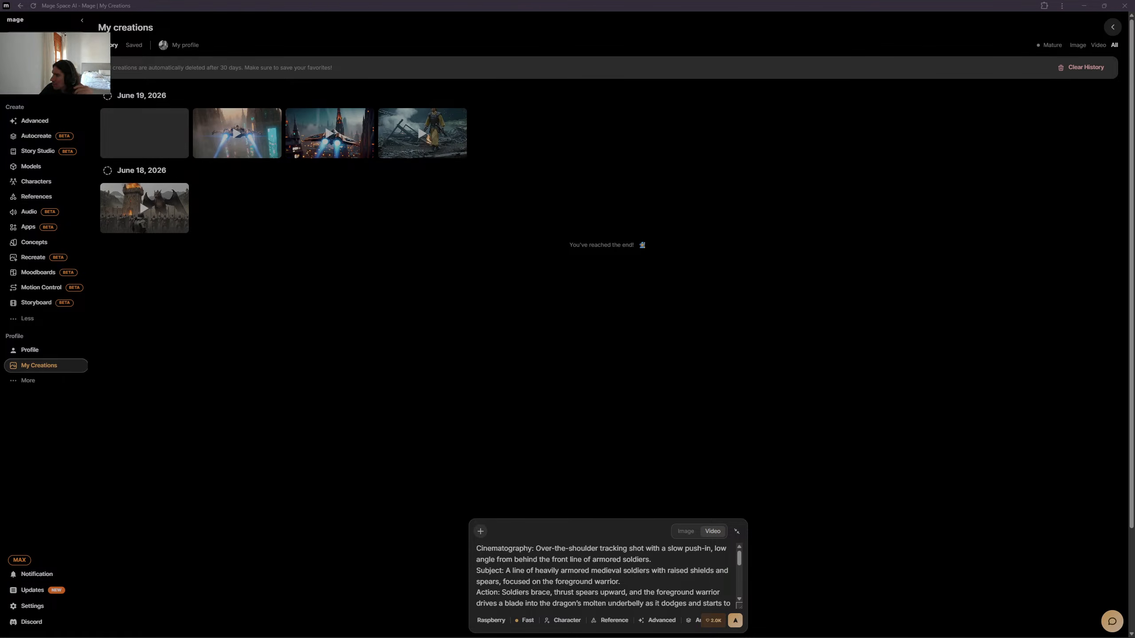
- Delete the whole dragon battle prompt and switch the video model to Cherry Video
scroll(567, 571, down, 5)
drag(567, 571, 440, 521)
key(BackSpace)
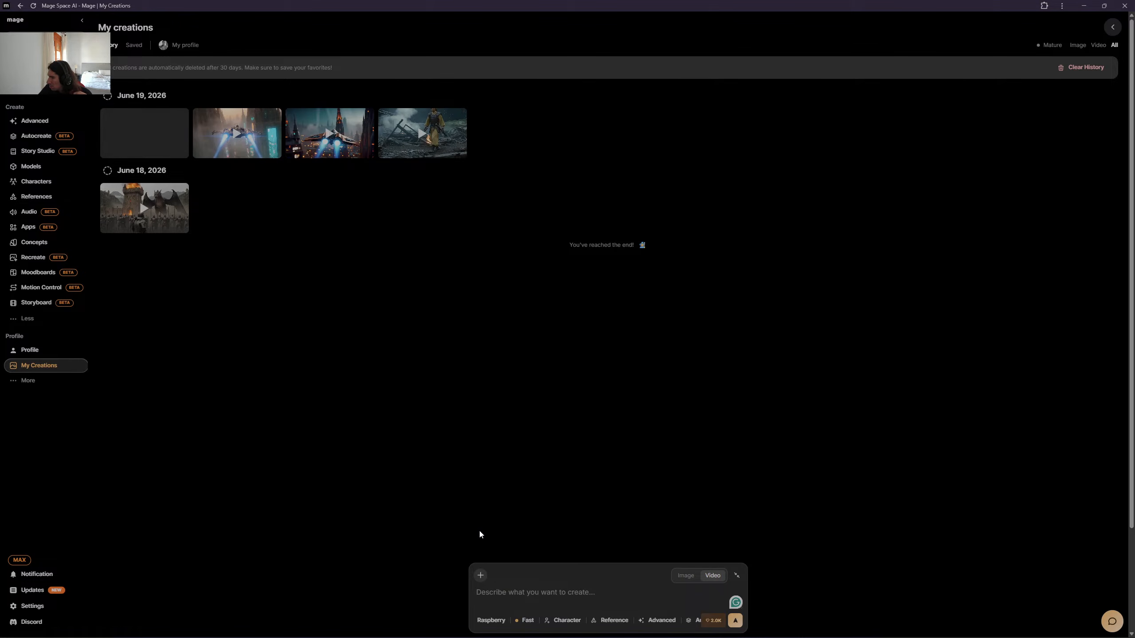
click(492, 621)
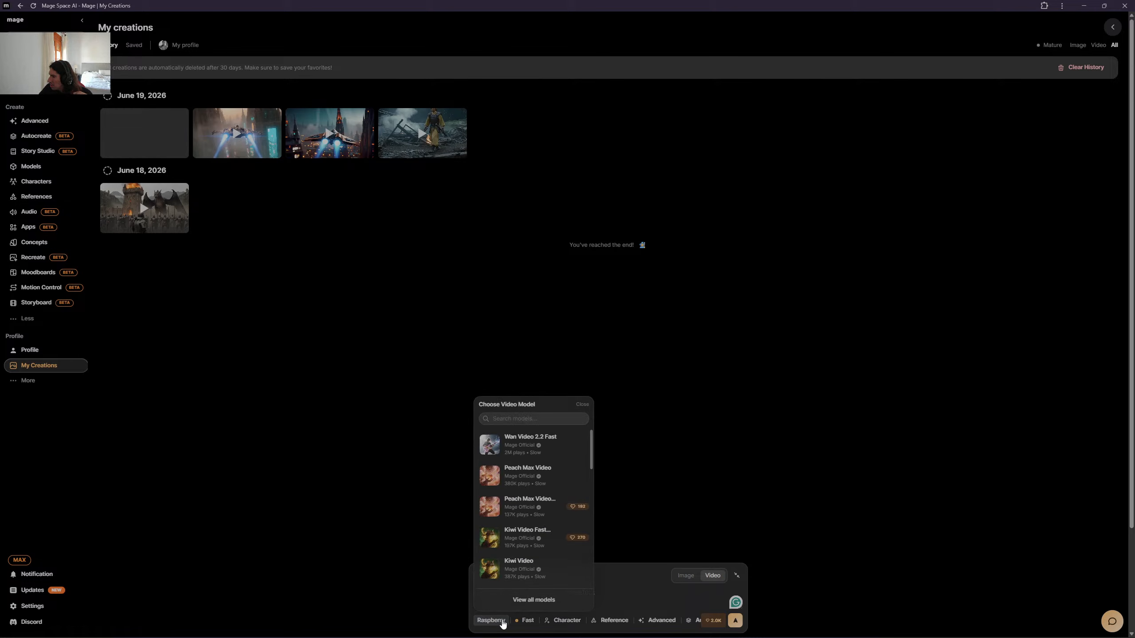
scroll(538, 536, down, 2)
scroll(538, 536, down, 2)
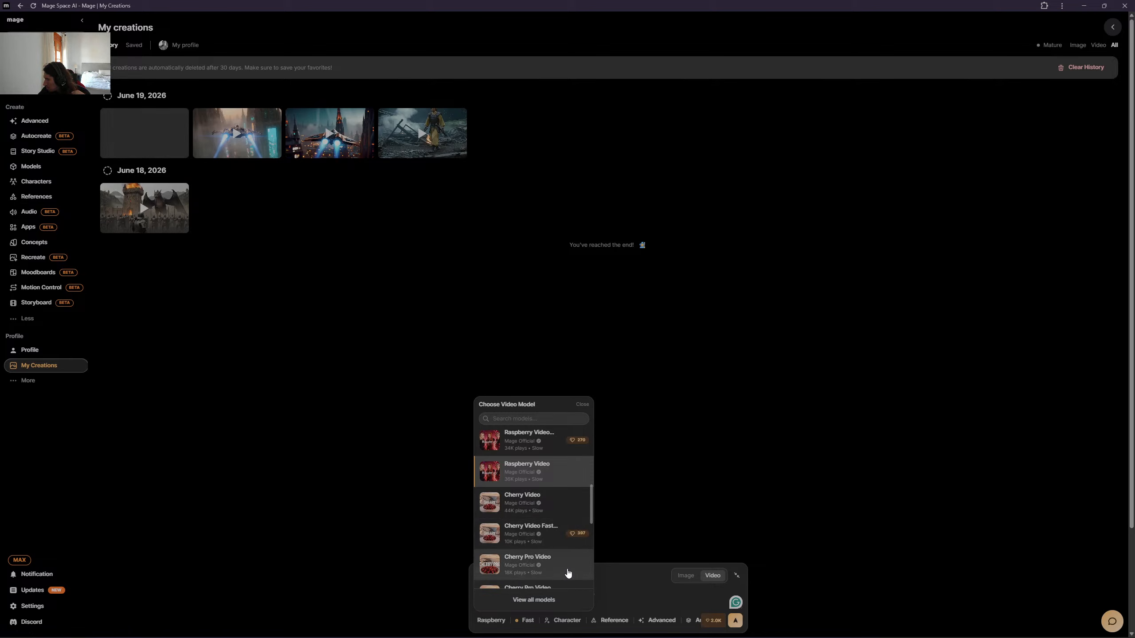
click(553, 511)
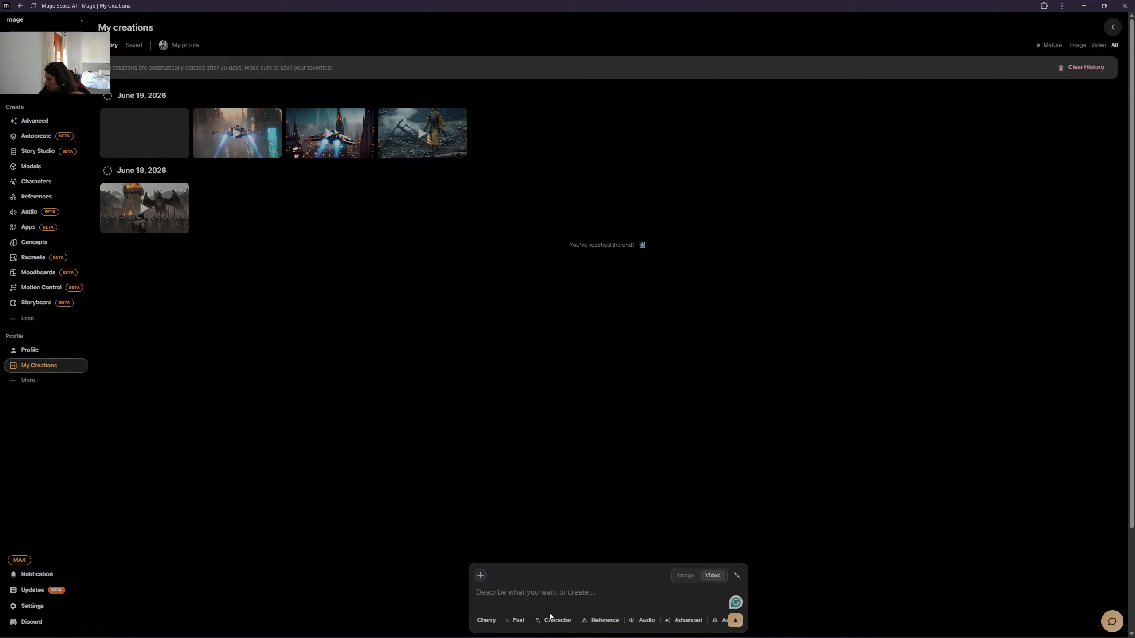
- Set the Cherry video's resolution to 720p and its duration to 15 seconds in the advanced settings
click(684, 621)
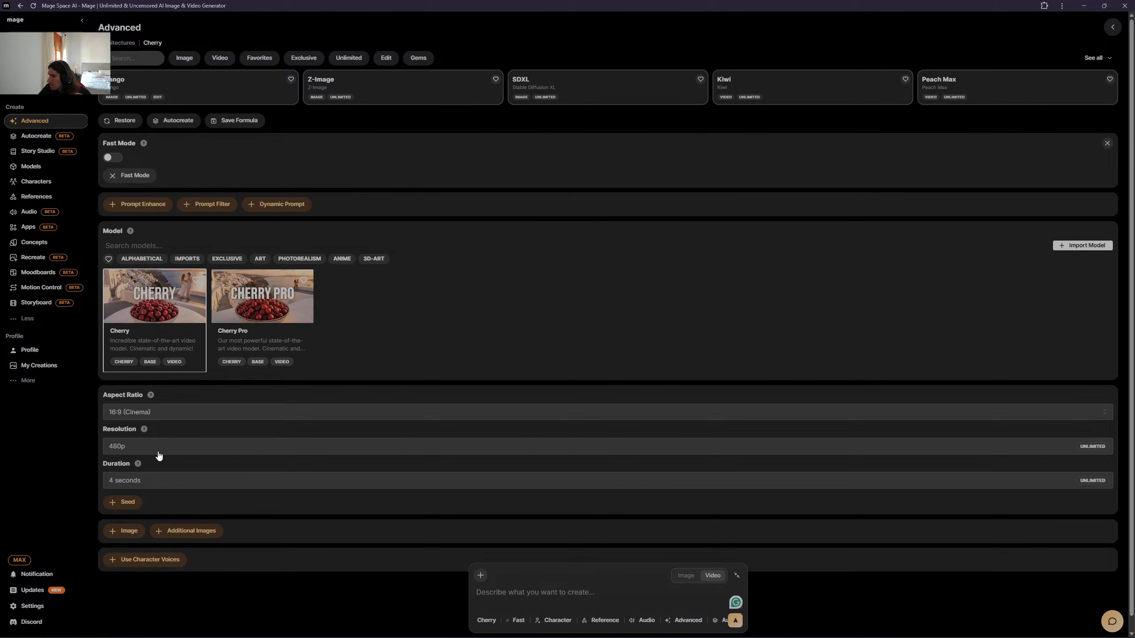
click(157, 446)
click(149, 471)
click(145, 480)
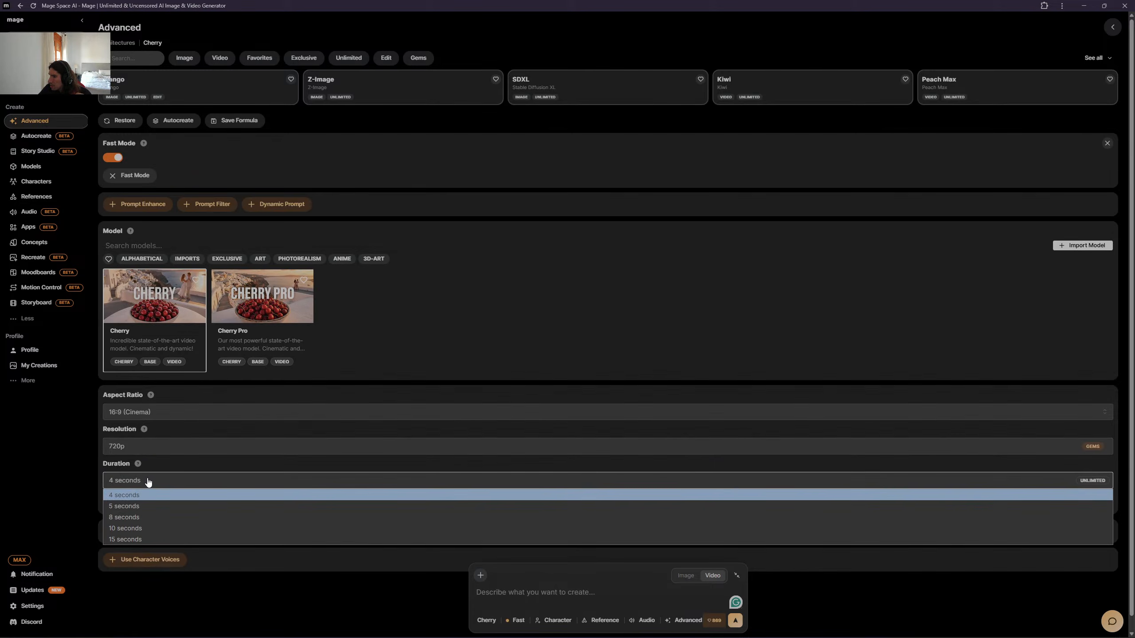
click(147, 539)
- Paste the Death versus Budai fight prompt, generate the video with Cherry, and close the preview
right_click(513, 595)
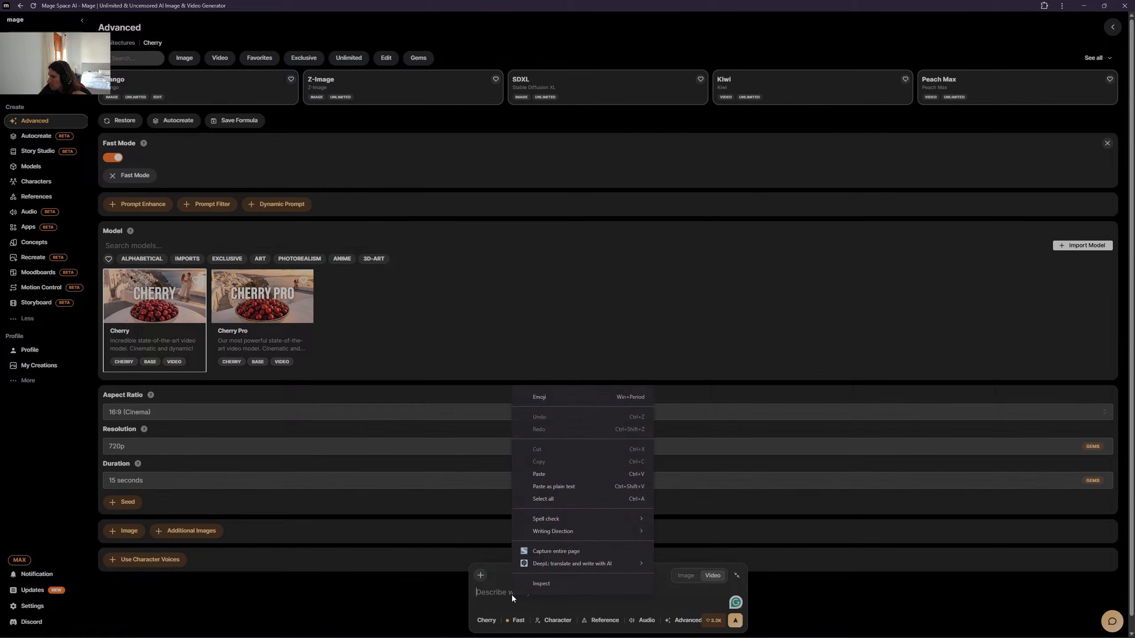
click(567, 475)
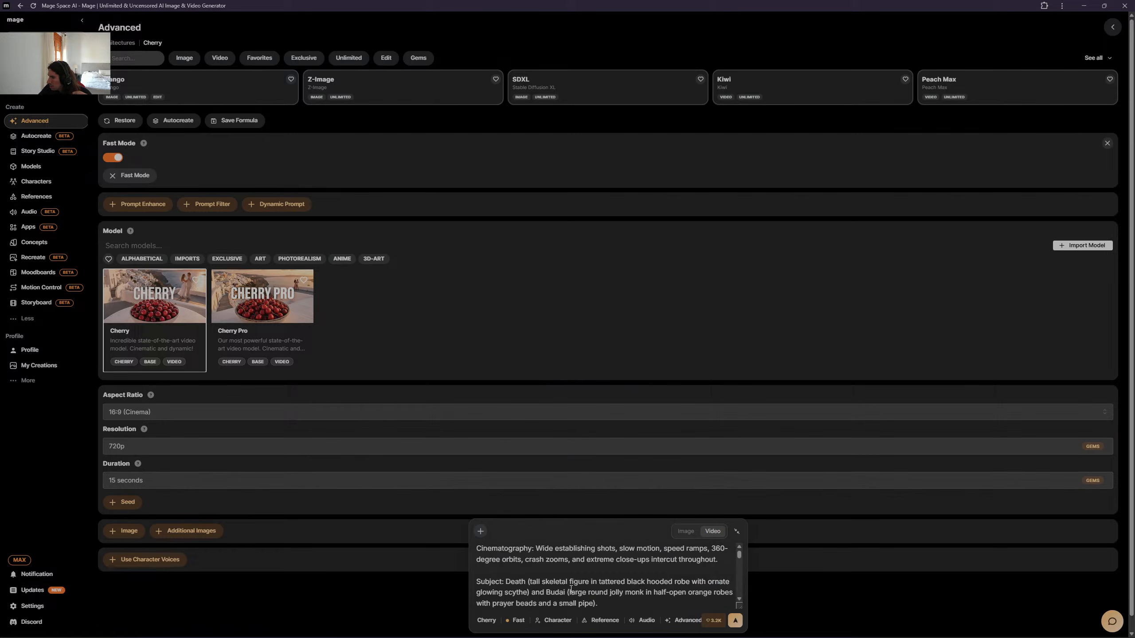
scroll(587, 594, down, 10)
scroll(587, 595, up, 8)
click(735, 622)
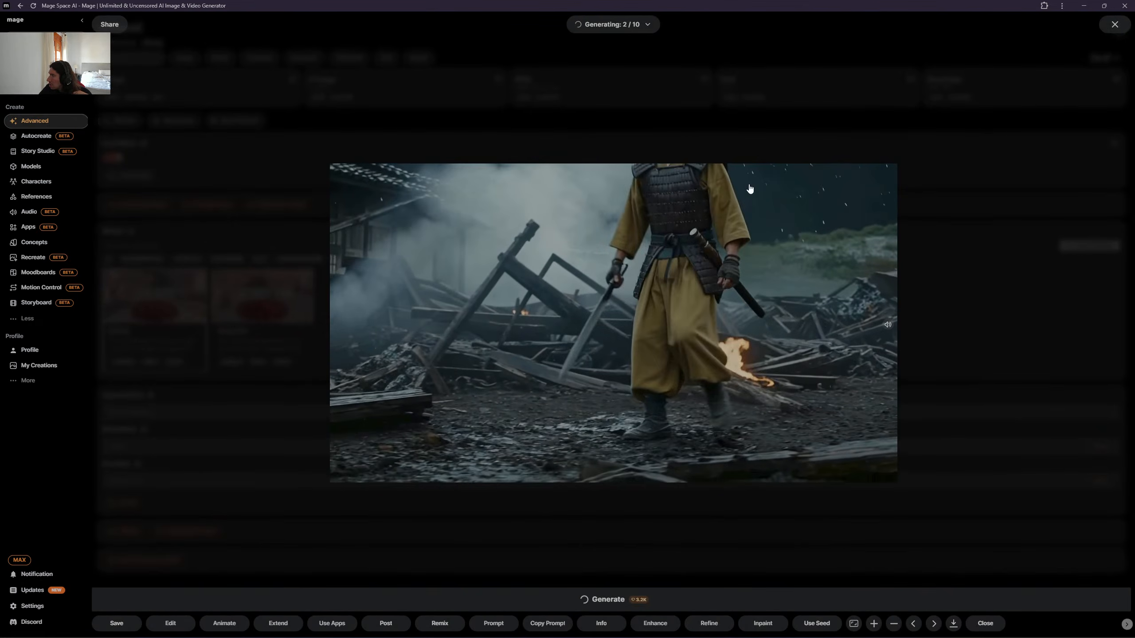
click(1115, 24)
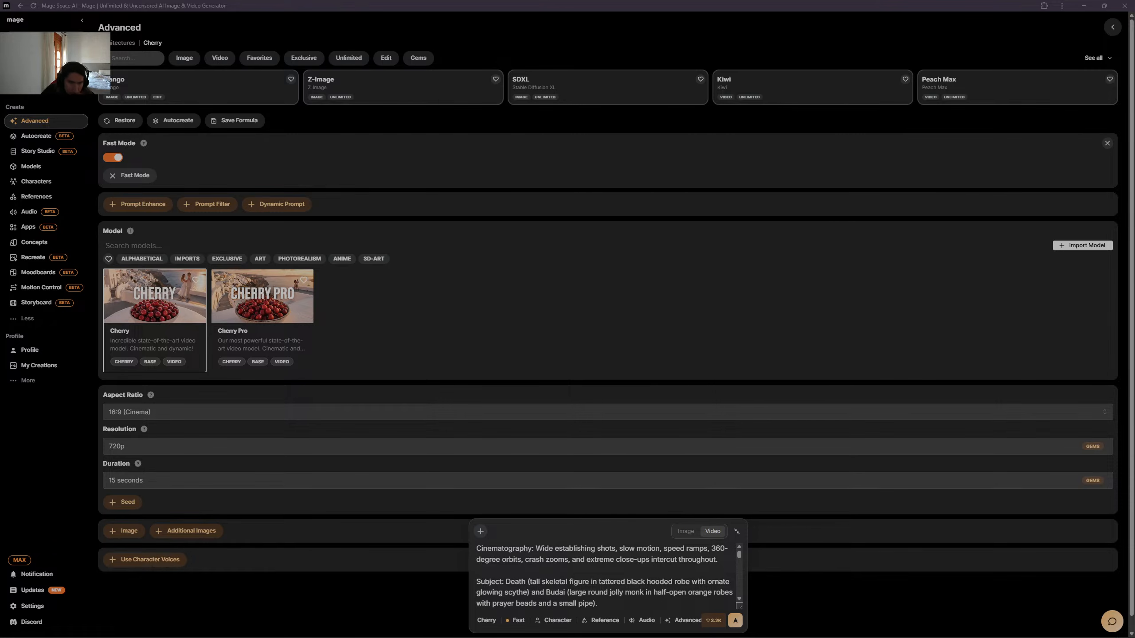
- Replace the Death versus Budai prompt with the pasted Joseph Stalin versus Winston Churchill fighting-game prompt
scroll(614, 583, down, 3)
scroll(613, 584, down, 5)
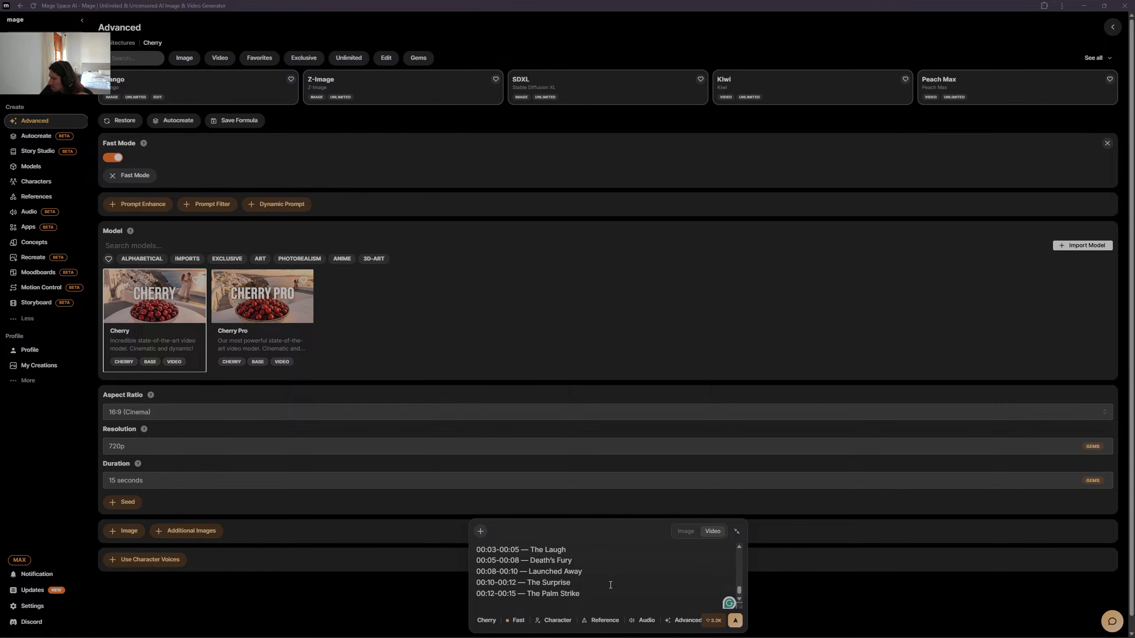
drag(613, 583, 439, 499)
key(BackSpace)
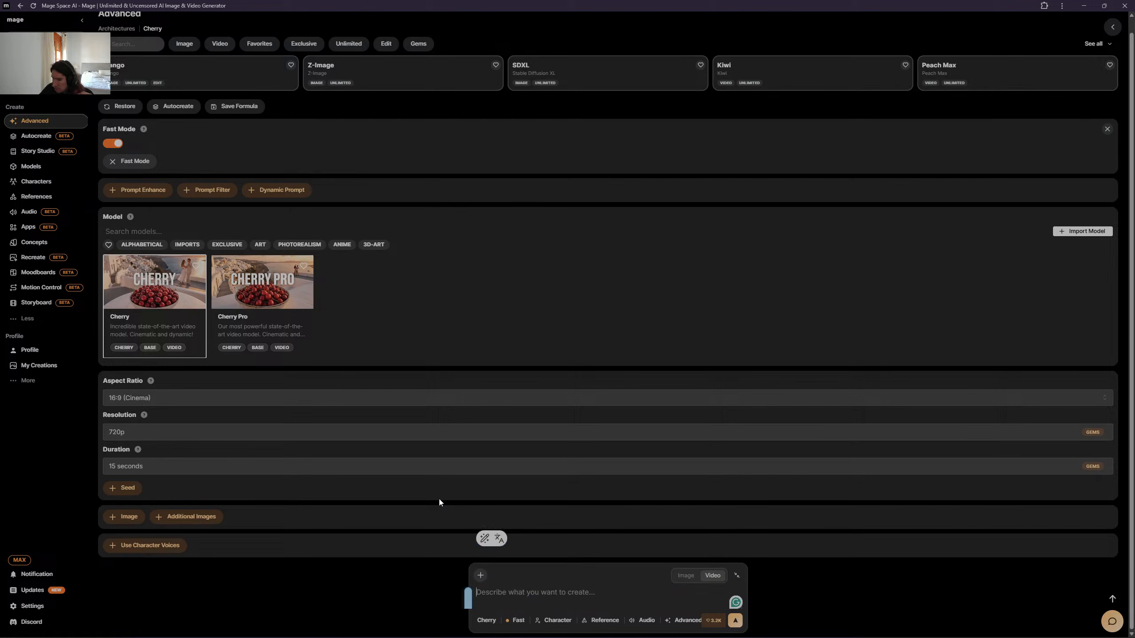
right_click(532, 595)
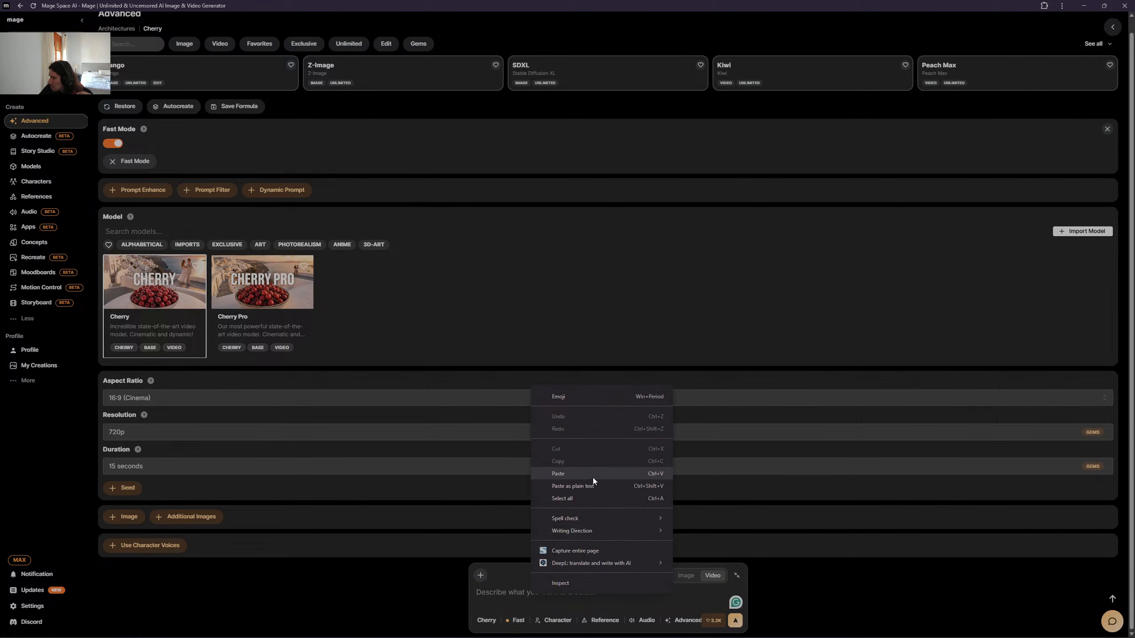
click(594, 474)
- Switch the video model to Cherry Pro Video and set it to 720p resolution and 15 seconds duration
click(483, 623)
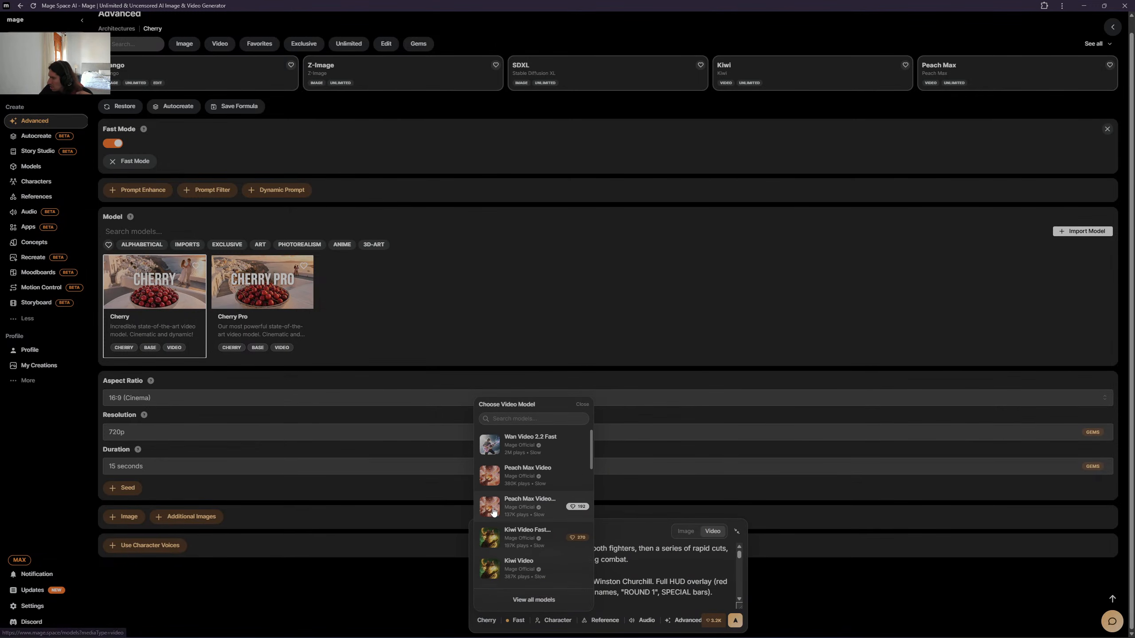
scroll(523, 539, down, 5)
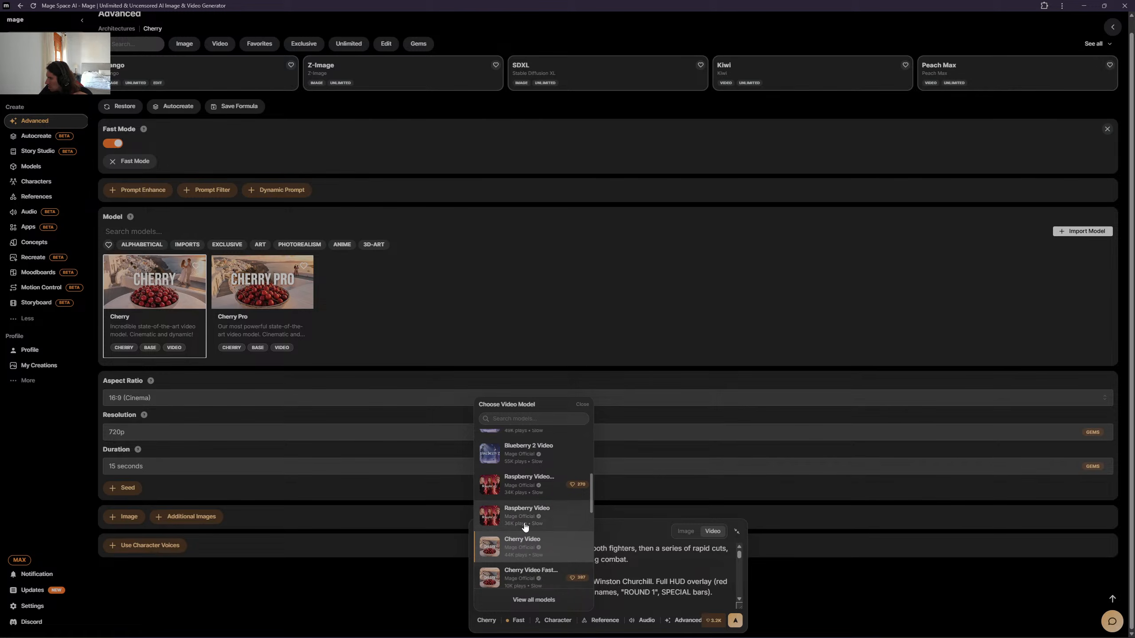
scroll(532, 528, down, 2)
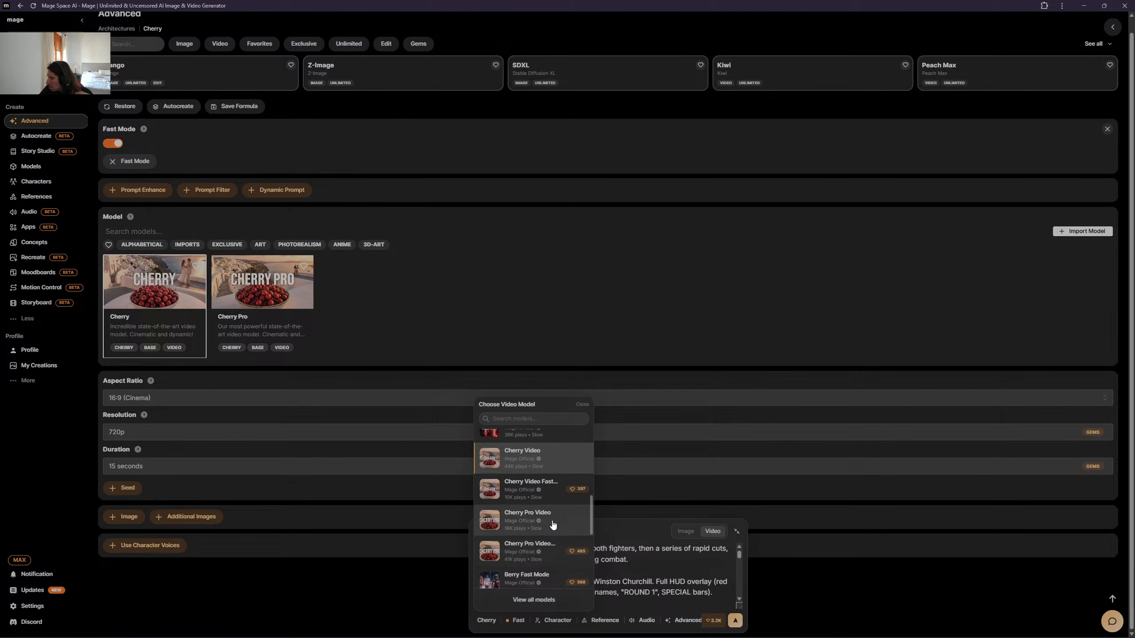
click(553, 525)
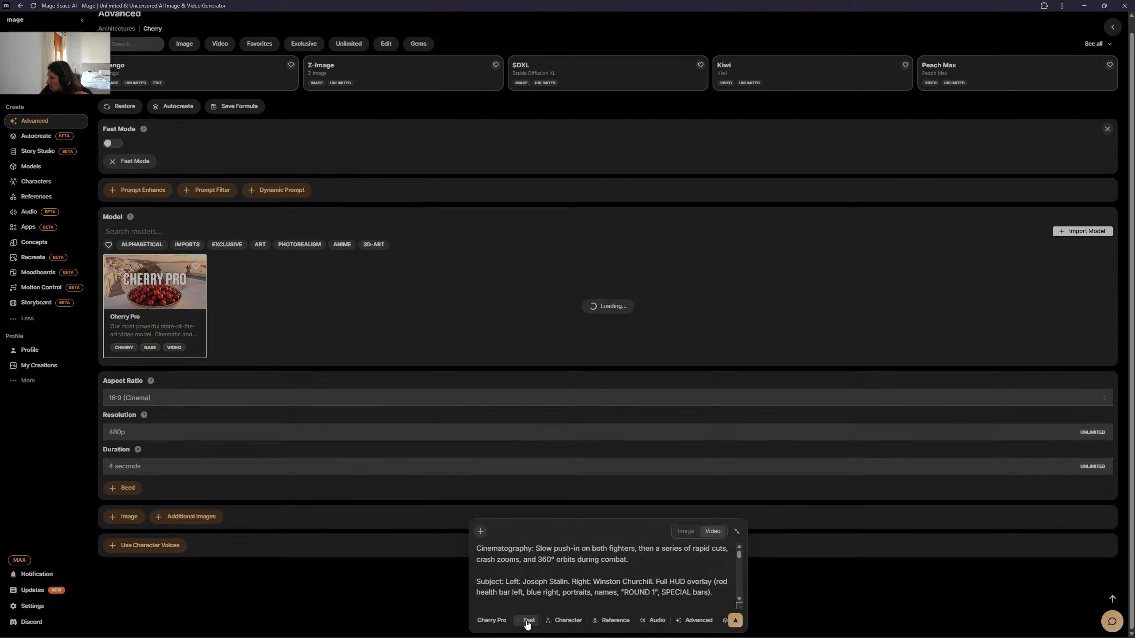
click(196, 434)
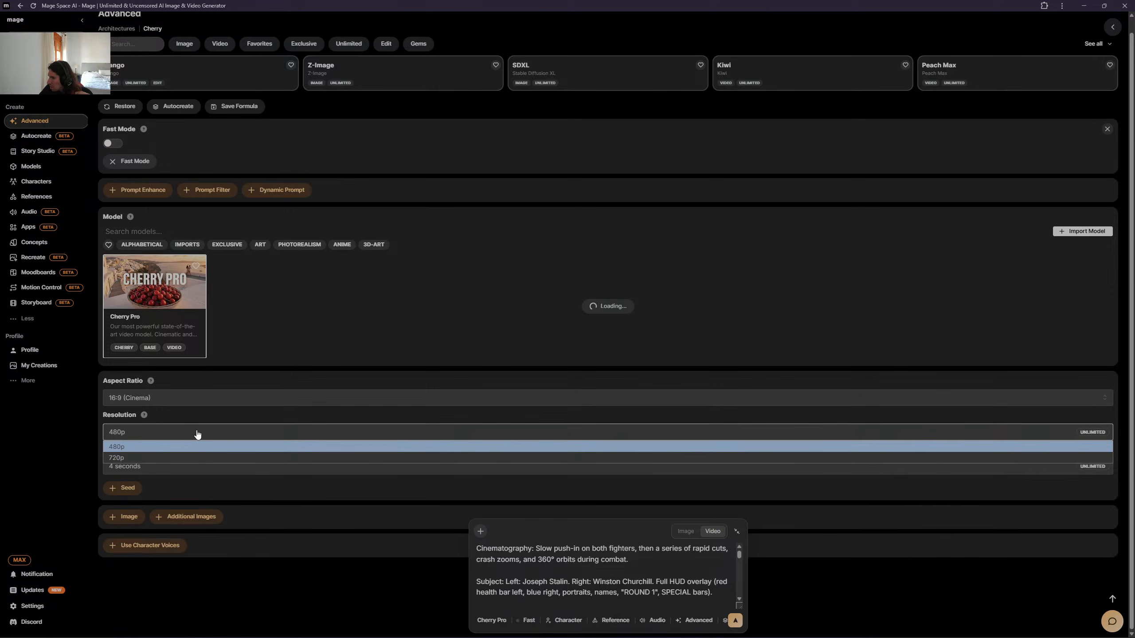
click(177, 458)
click(173, 467)
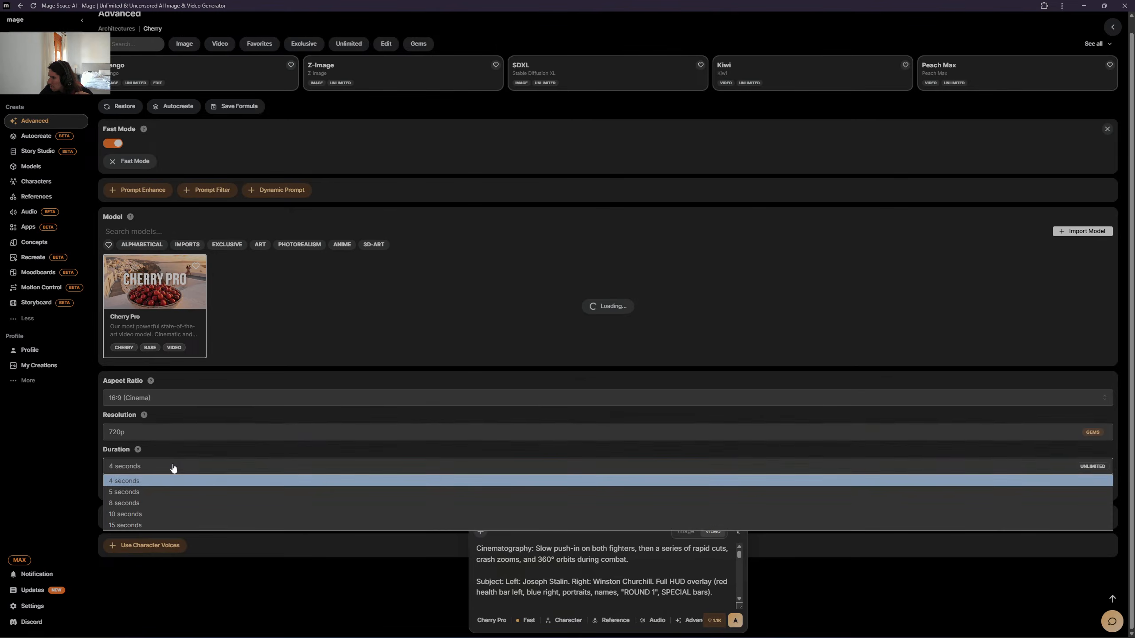
click(158, 526)
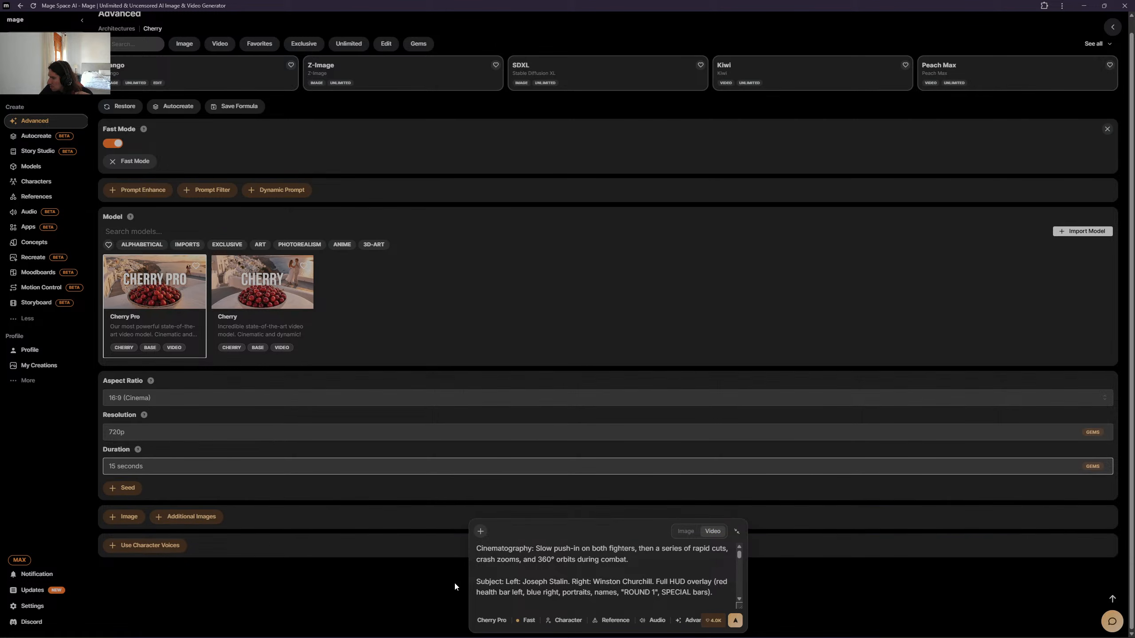
- Generate the Stalin versus Churchill video with Cherry Pro, close the preview, and return to the creations history
scroll(556, 574, down, 10)
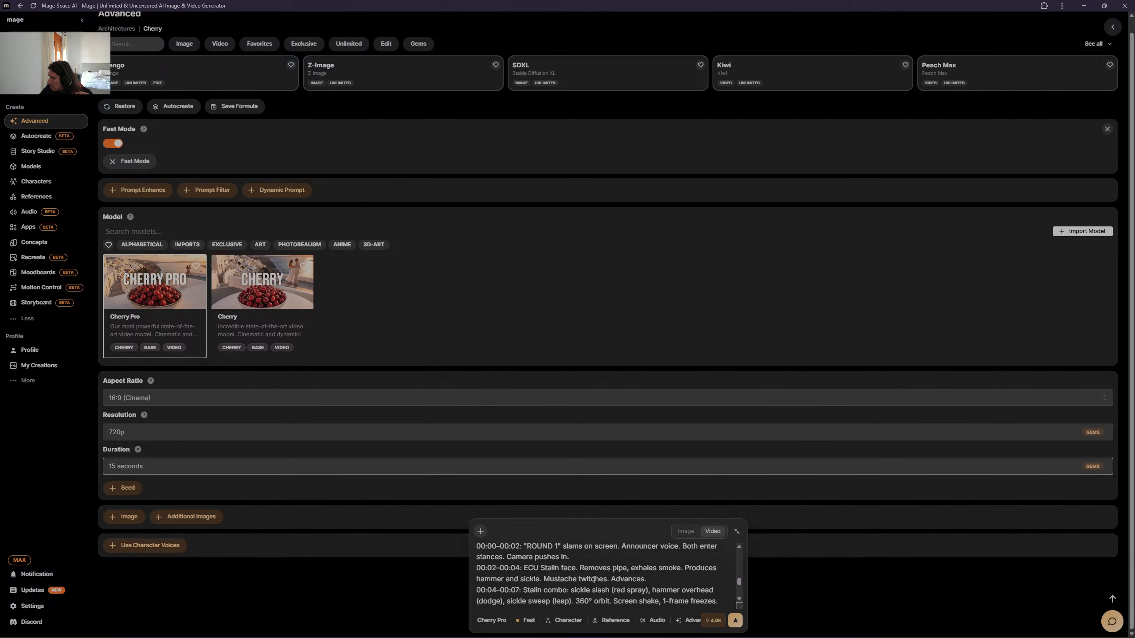
click(735, 621)
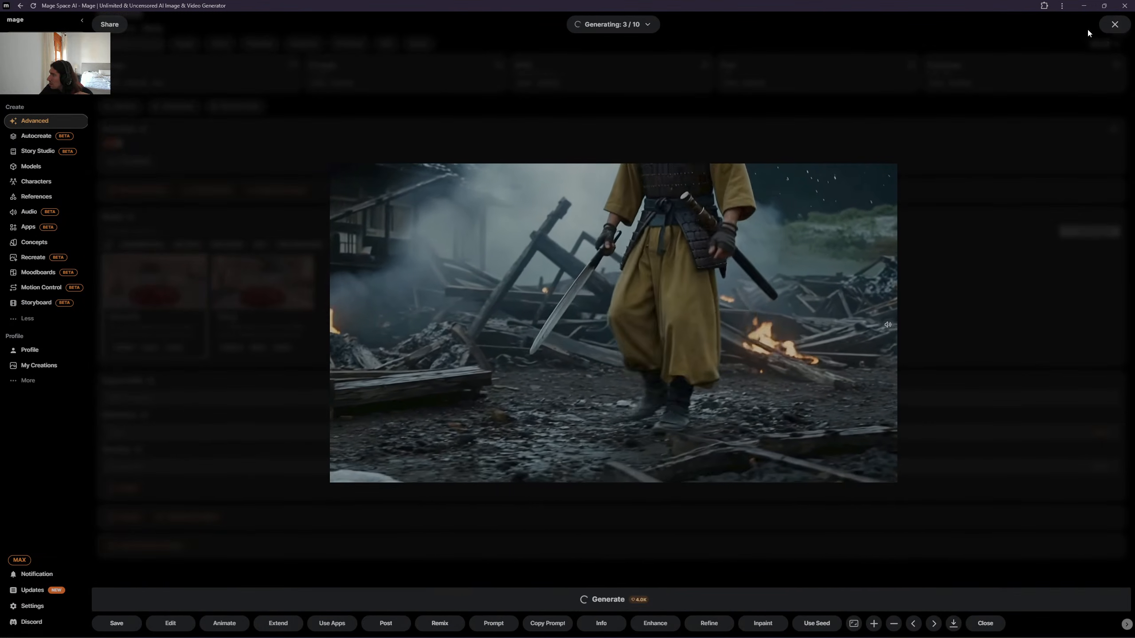
click(1115, 25)
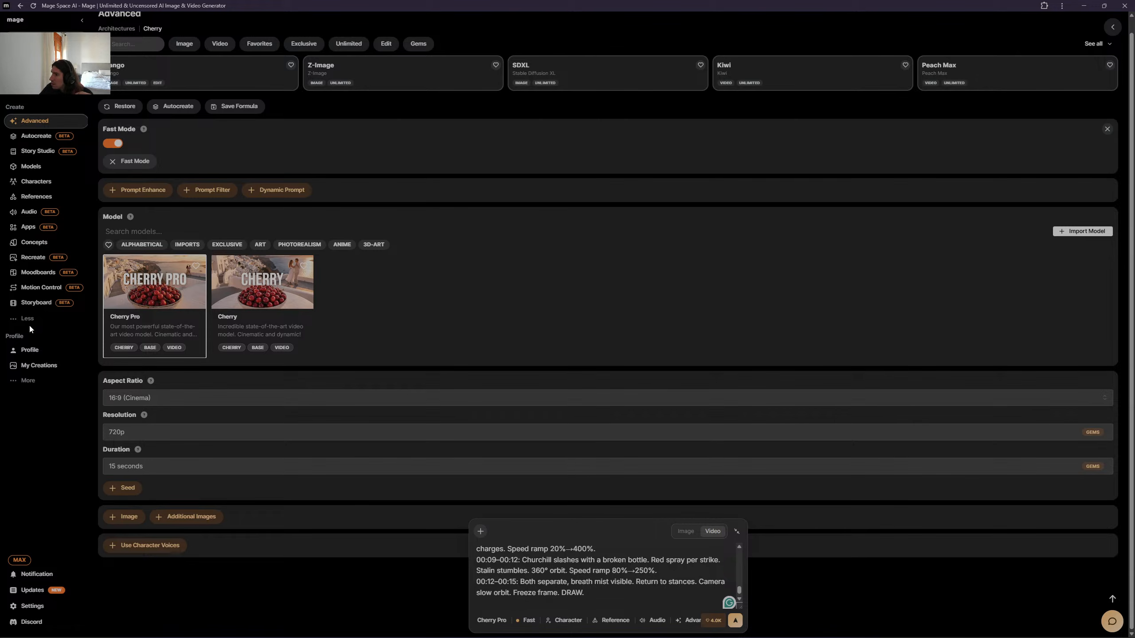
click(39, 366)
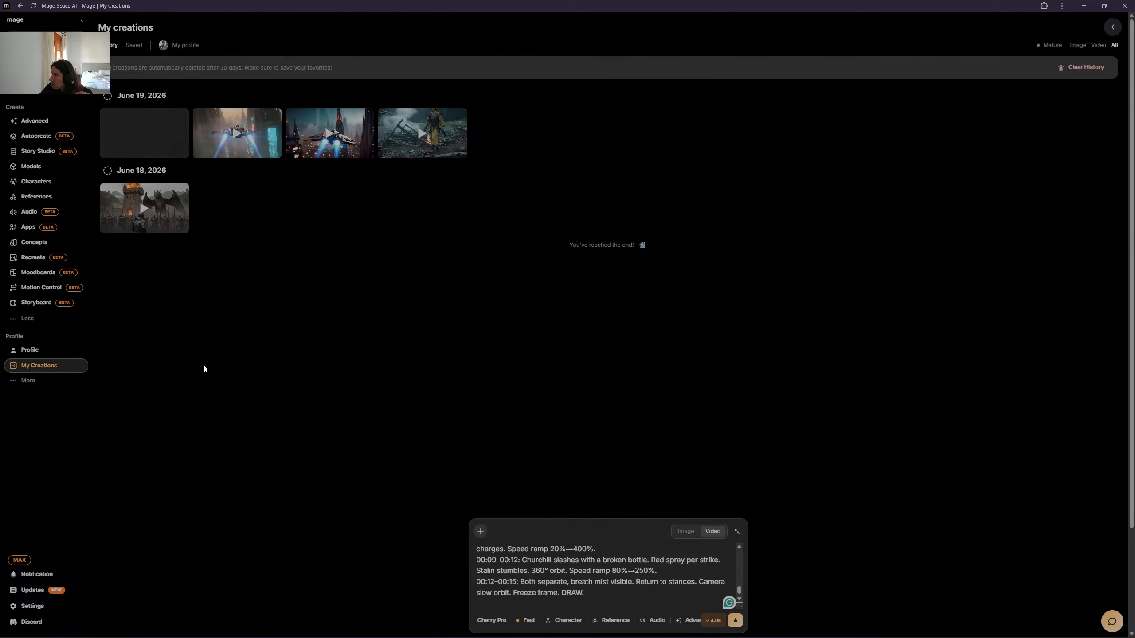
scroll(230, 358, down, 1)
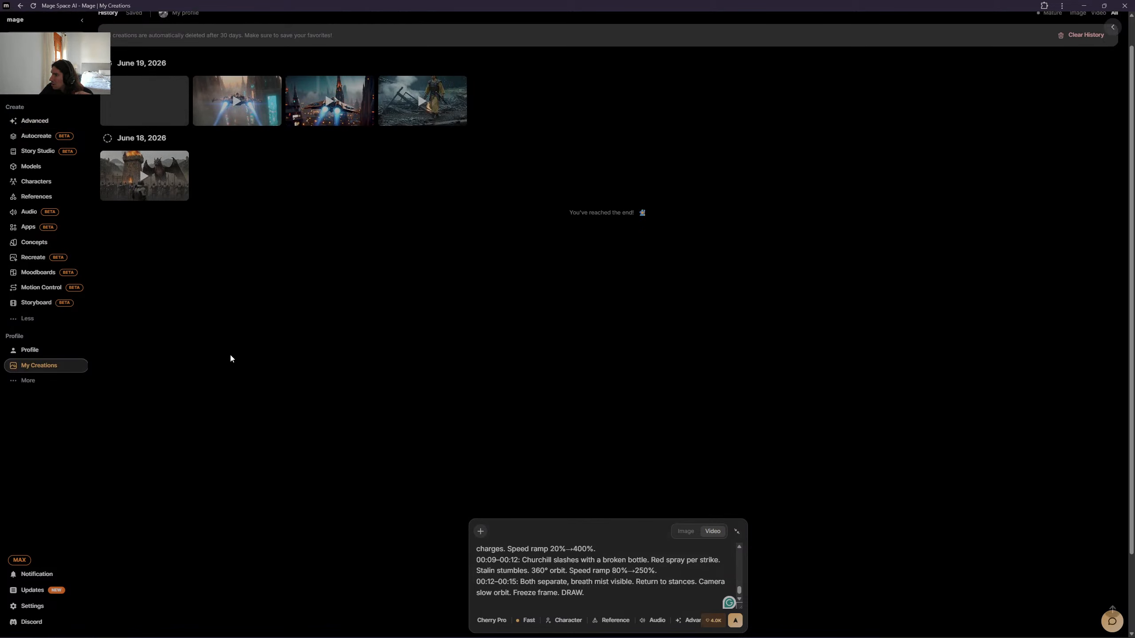
scroll(236, 349, up, 1)
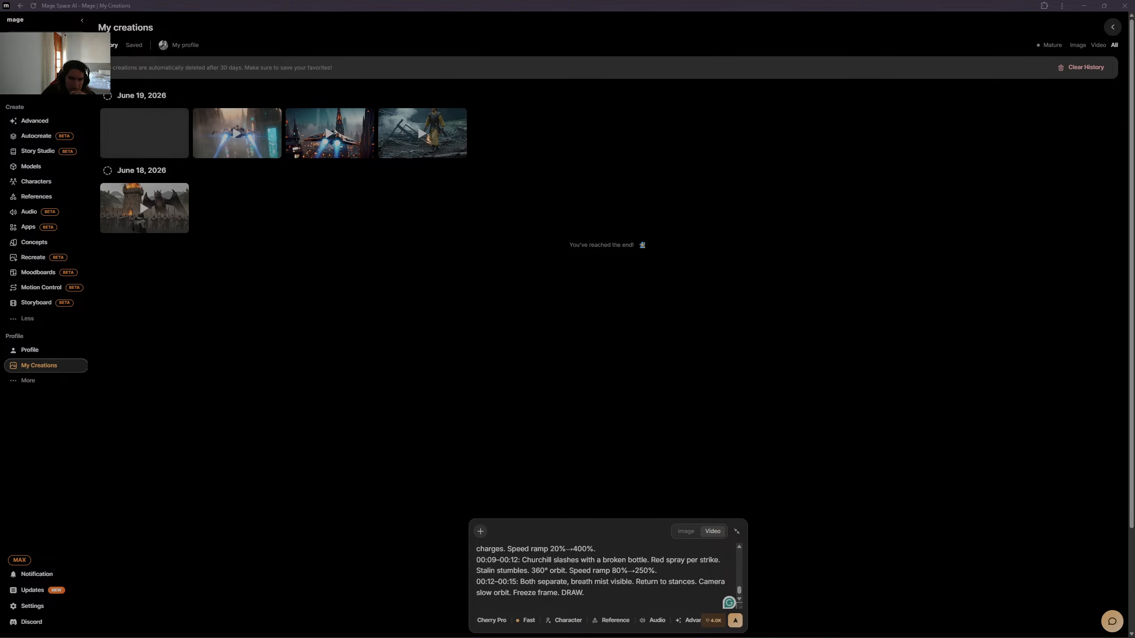
- Switch the video model from Cherry Pro to Berry
click(492, 621)
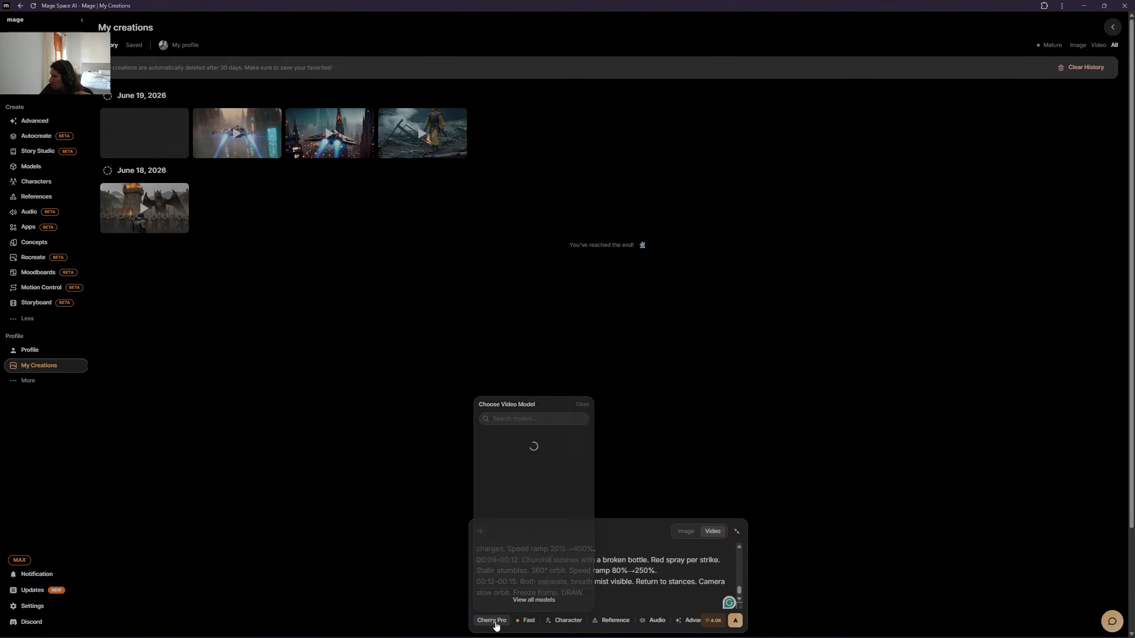
scroll(550, 533, down, 3)
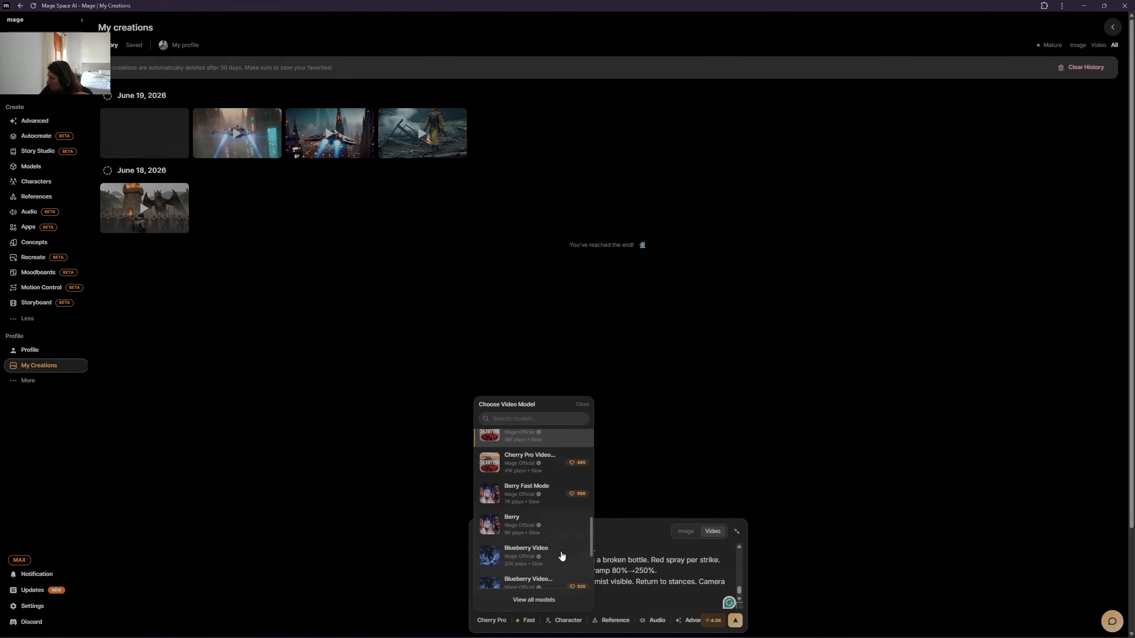
scroll(563, 541, down, 3)
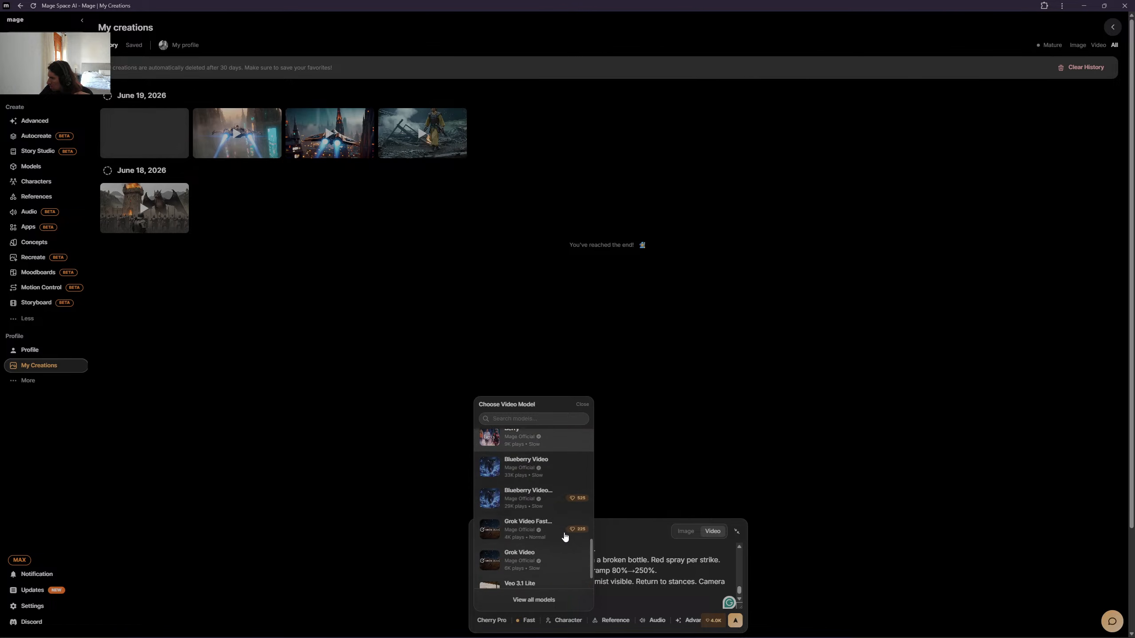
scroll(570, 547, up, 1)
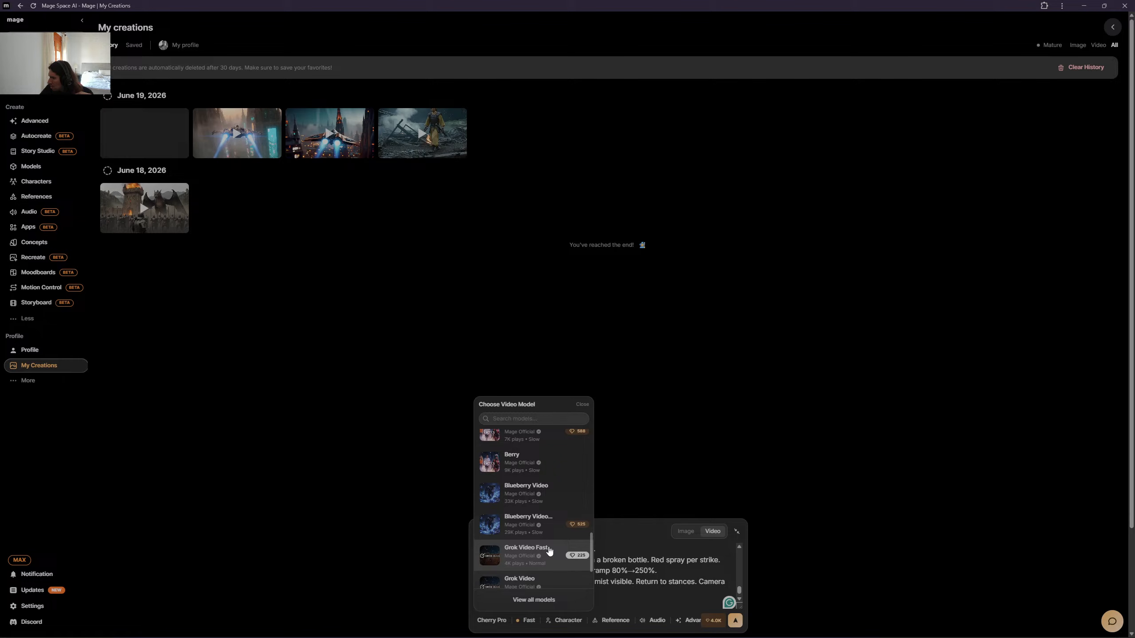
scroll(552, 551, up, 3)
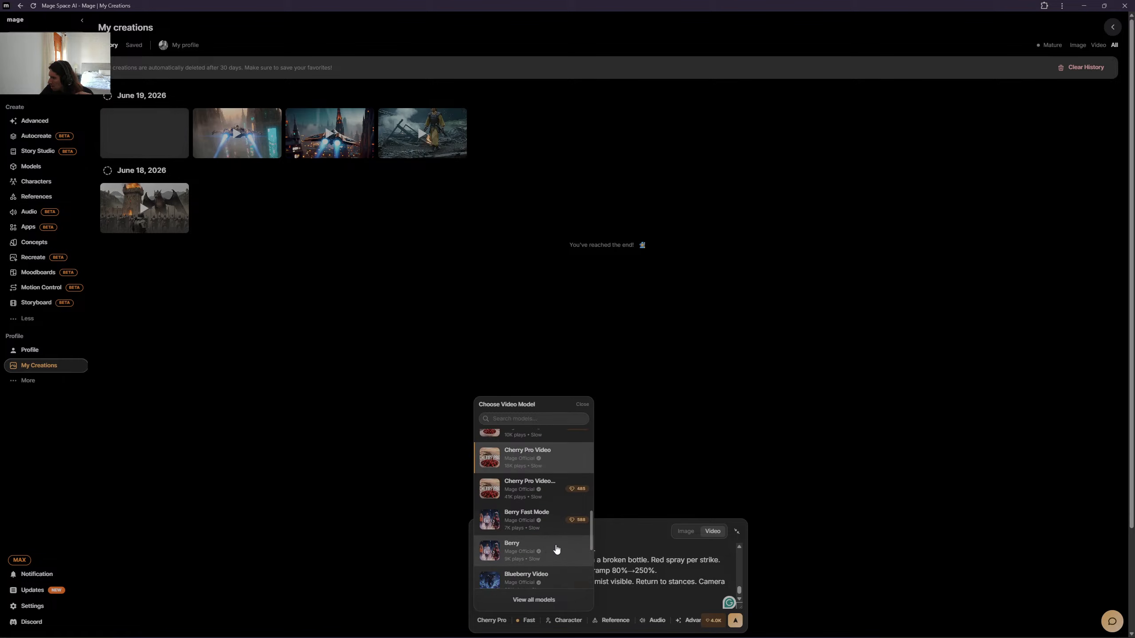
click(557, 549)
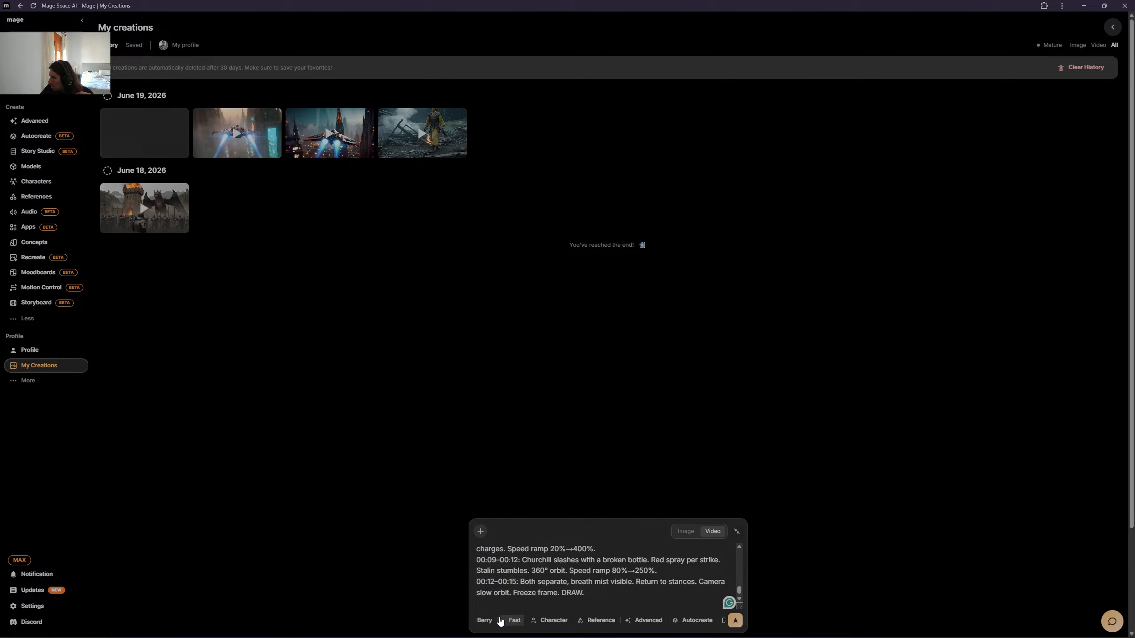
- Set Berry's video duration to 15 seconds and its aspect ratio to 16:9 (Cinema) in the advanced settings
click(633, 619)
click(152, 317)
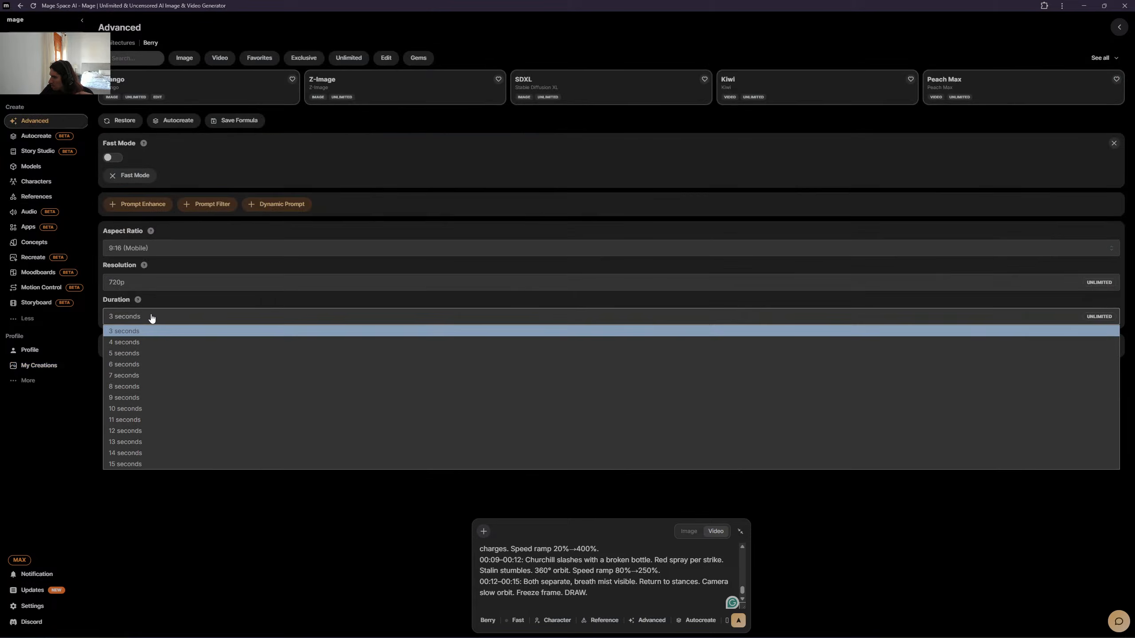
click(160, 463)
click(155, 252)
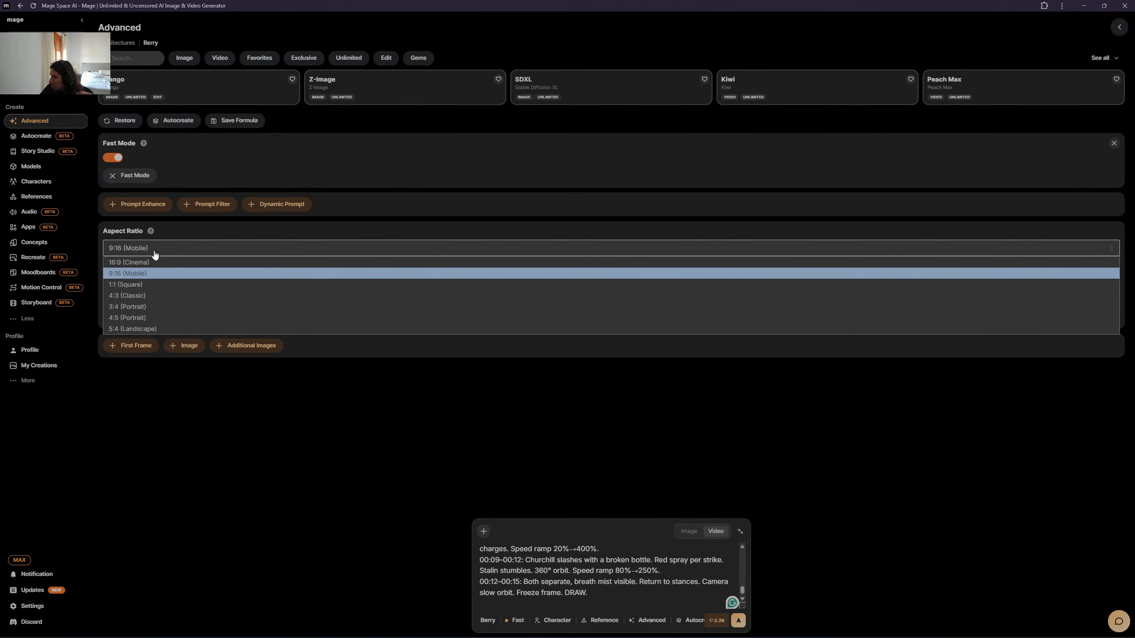
click(151, 263)
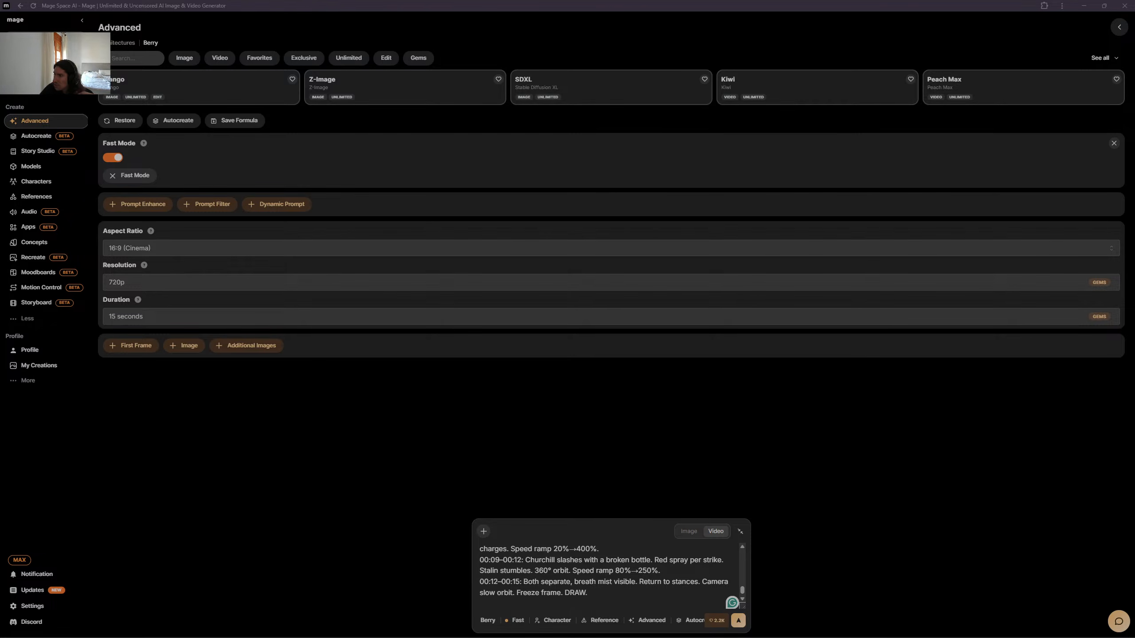
- Switch the video model to Blueberry Video and set it to a 15-second duration with the Multi Shot type
click(492, 625)
scroll(535, 543, down, 5)
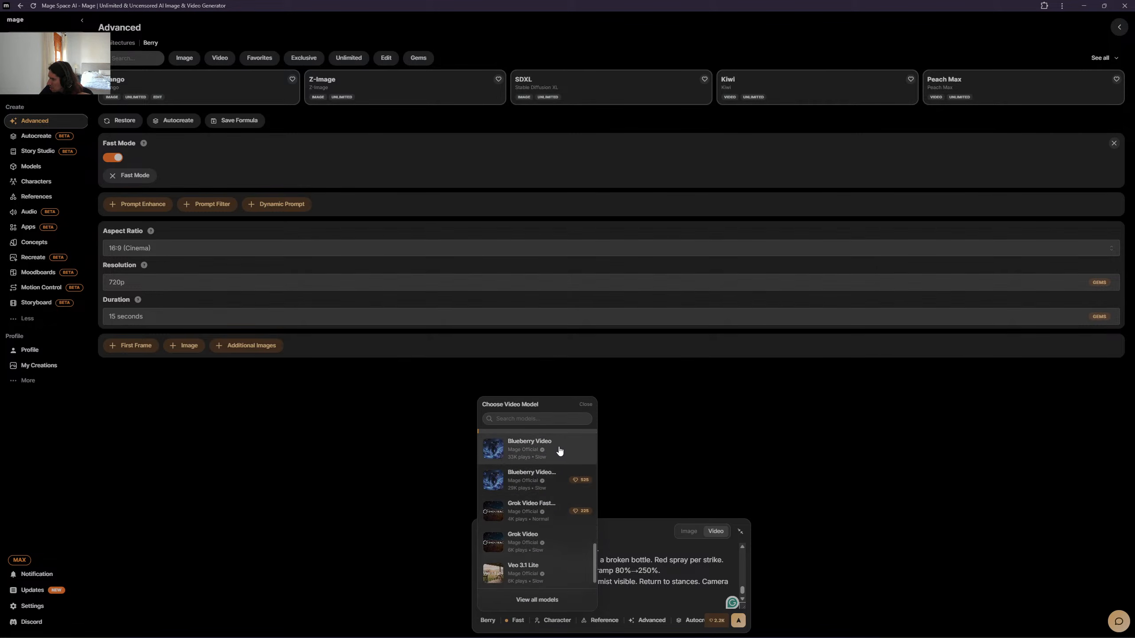
click(561, 449)
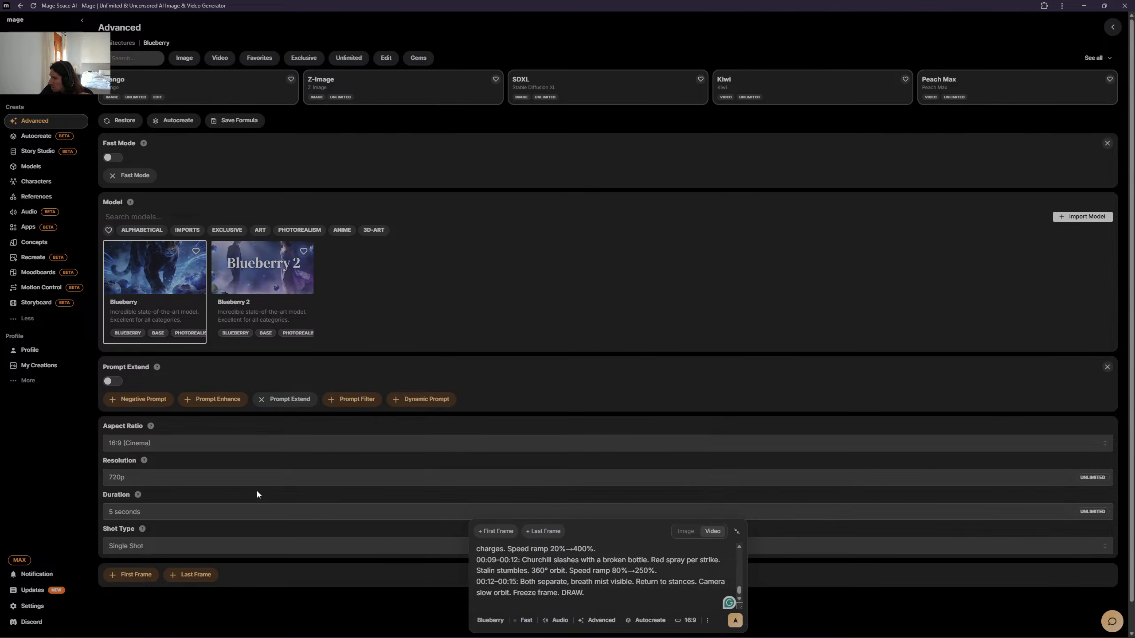
click(135, 512)
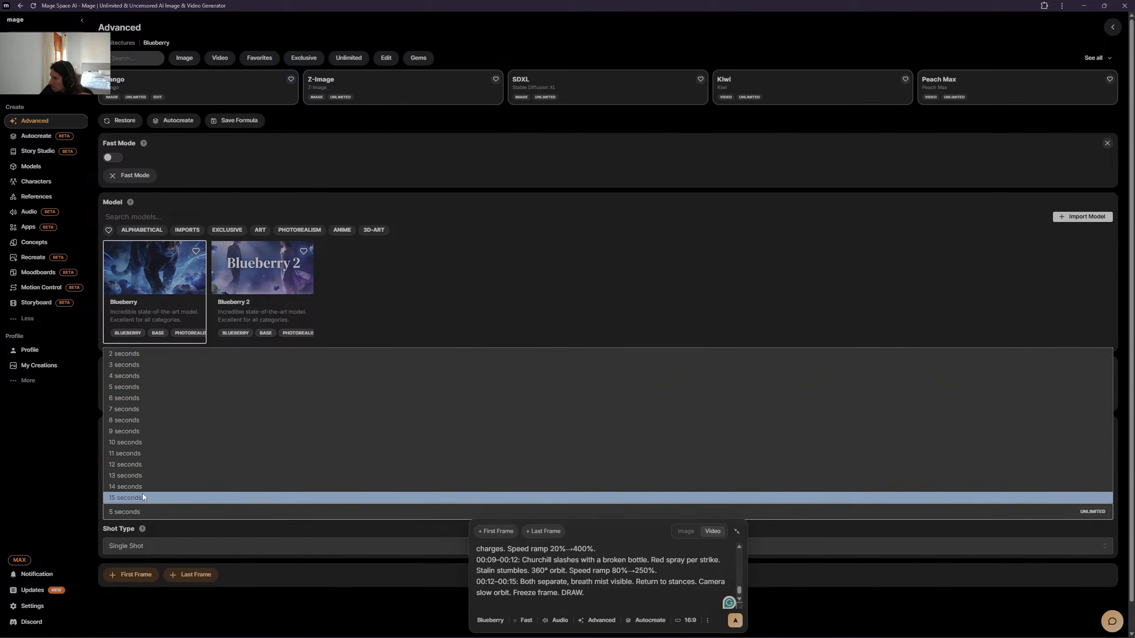
click(142, 496)
click(144, 546)
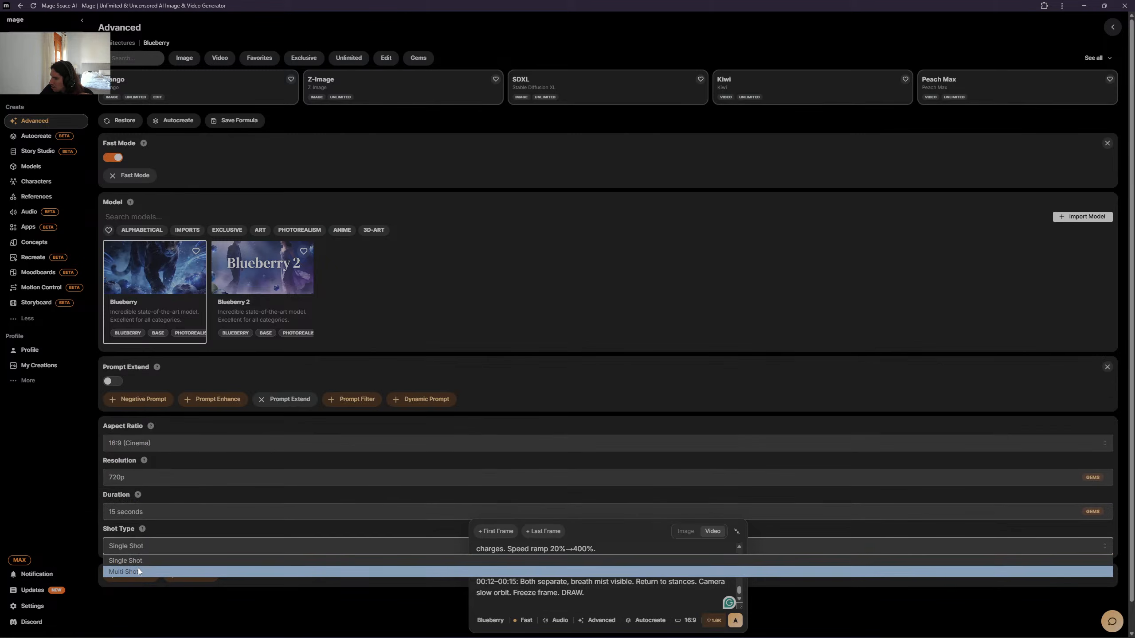
click(139, 567)
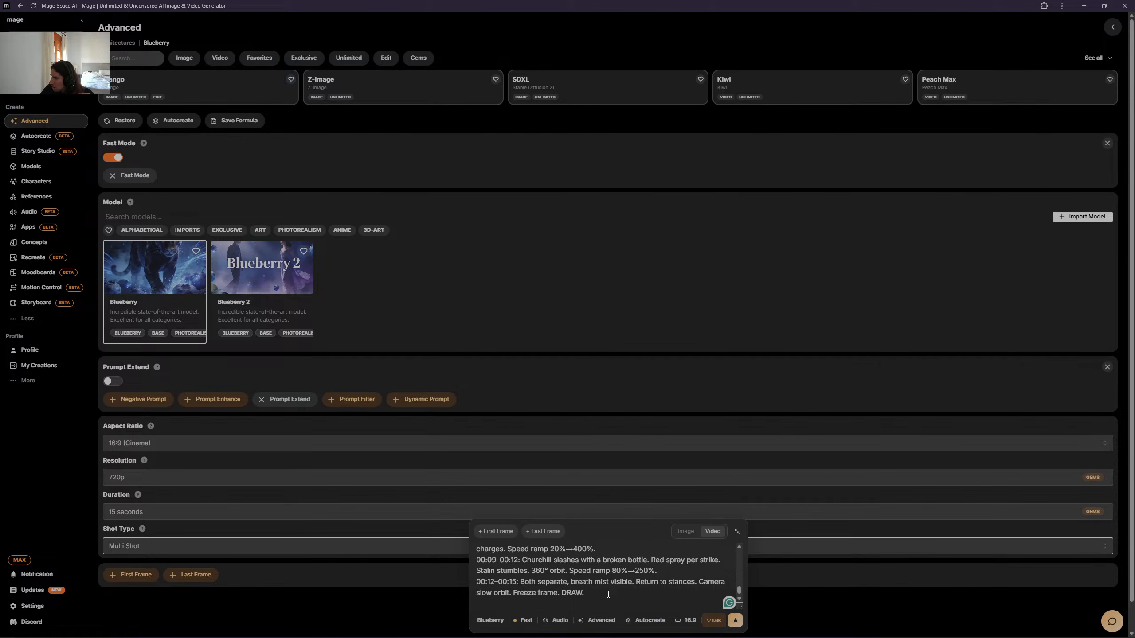
- Replace the Stalin versus Churchill prompt with the pasted Budai versus Poseidon fight prompt
key(ctrl+a)
key(BackSpace)
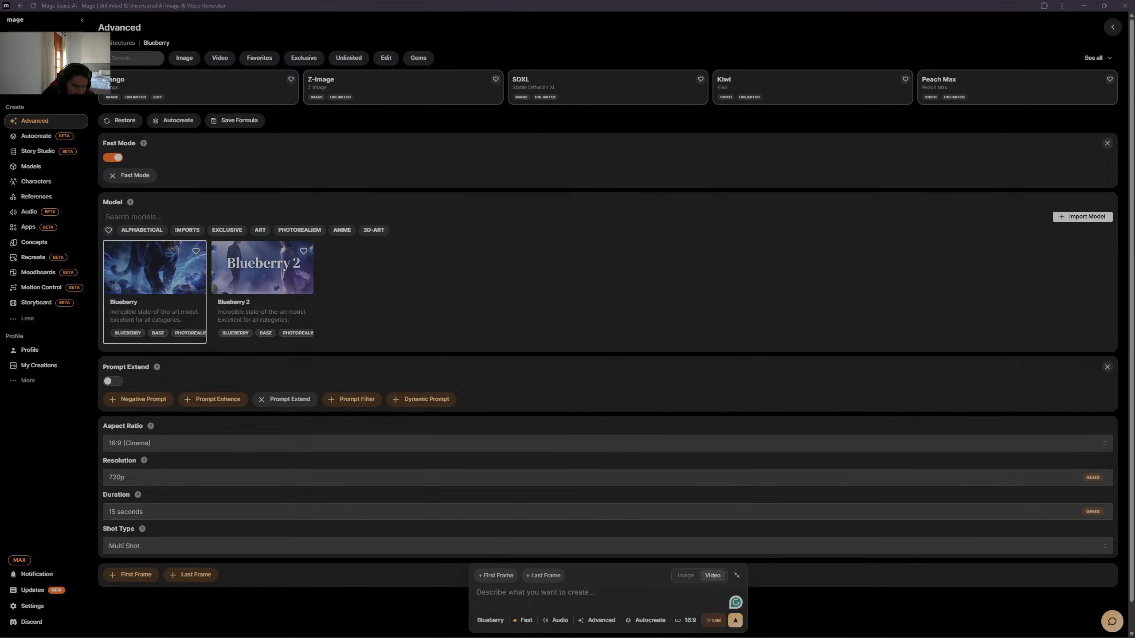
right_click(527, 594)
click(564, 476)
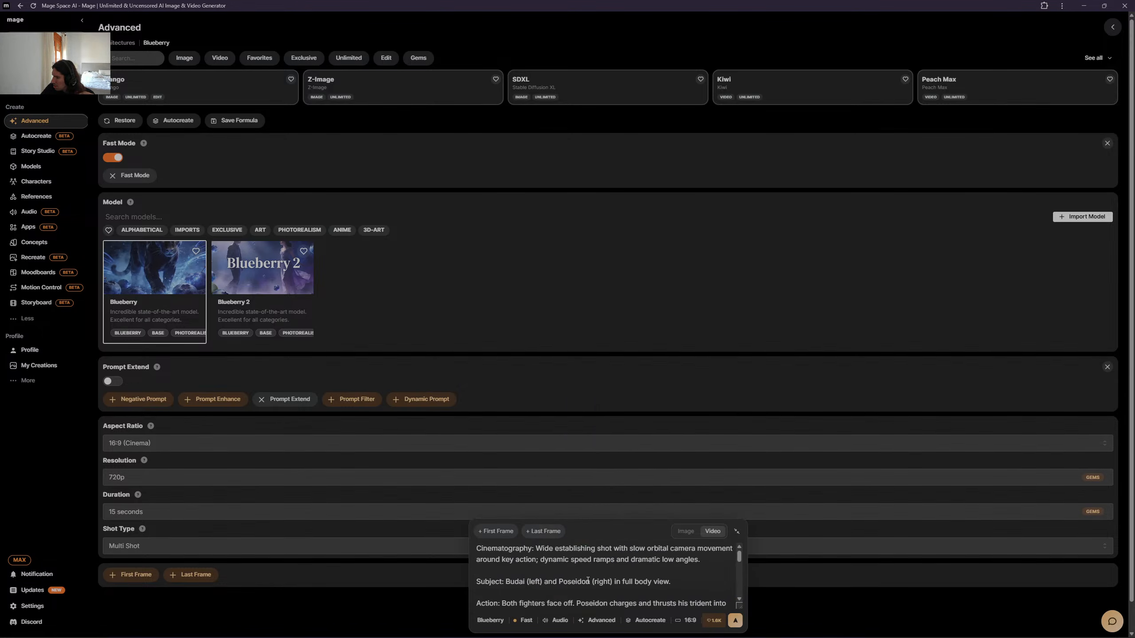
- Generate the Budai versus Poseidon video with Blueberry, close the preview, and return to the creations history
click(735, 621)
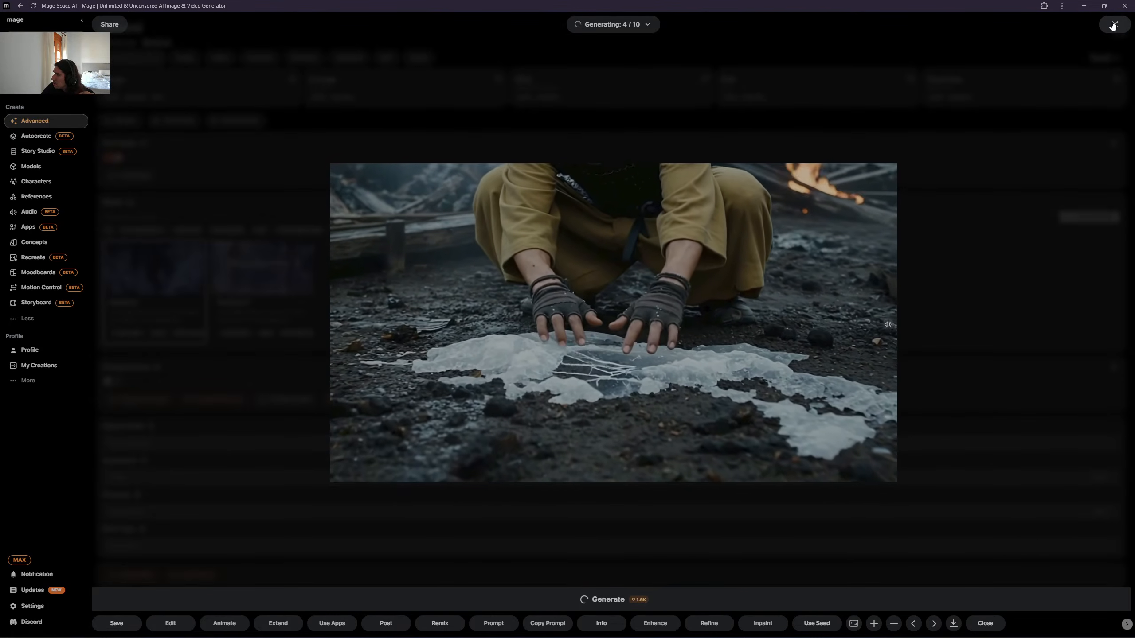
click(1113, 26)
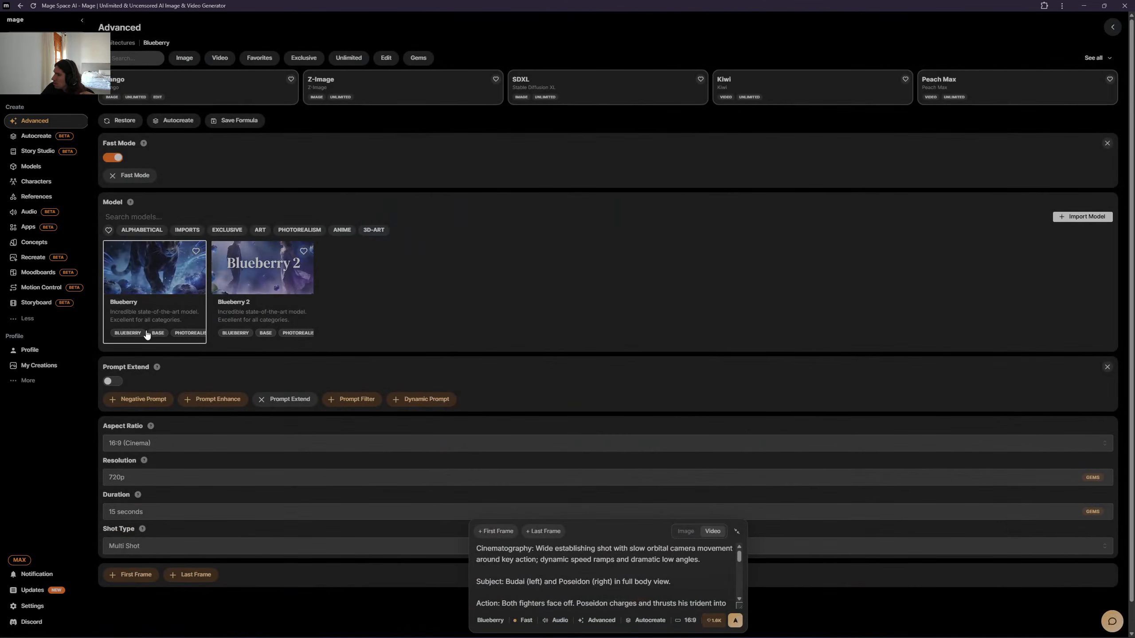
click(54, 368)
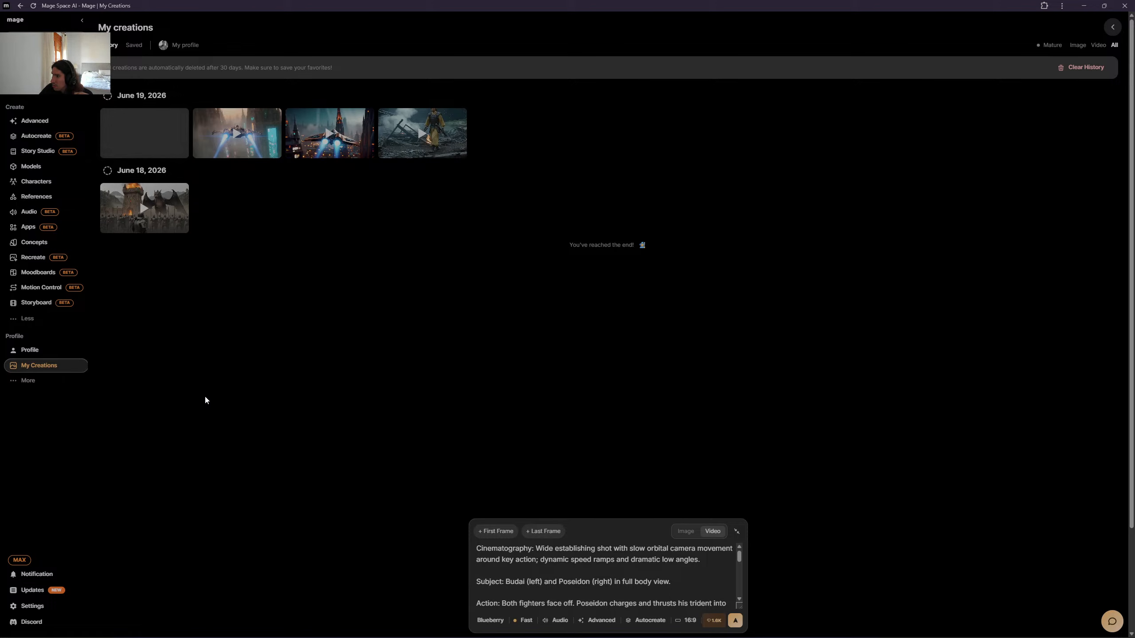
- Switch from video to image generation and choose the regular Mango 2 model without Fast Mode
click(686, 532)
click(489, 621)
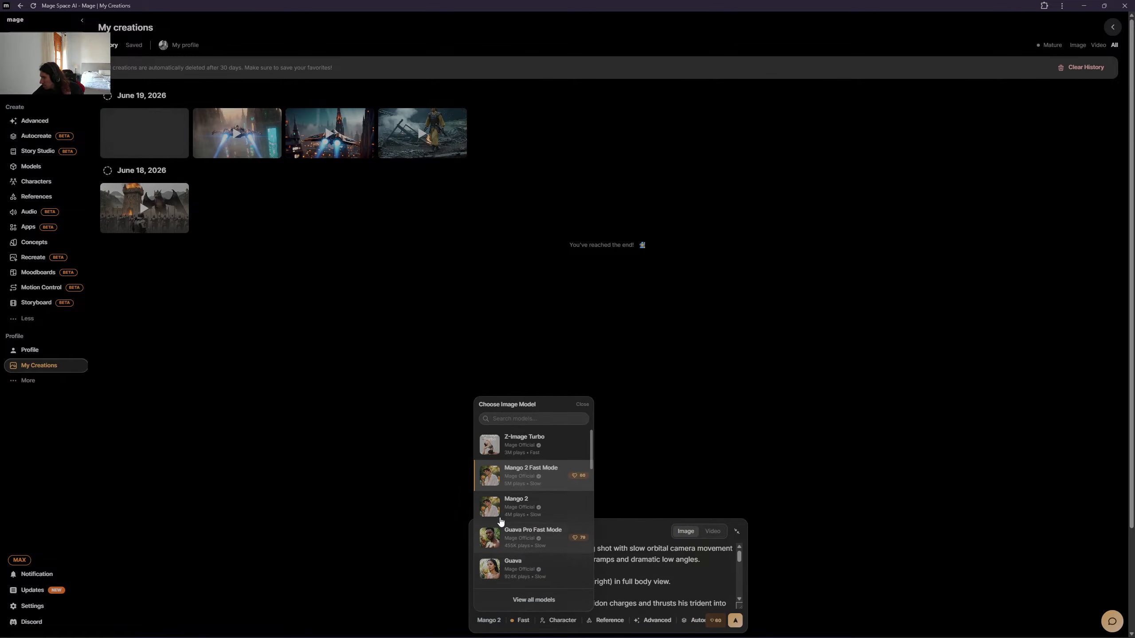
scroll(536, 512, down, 3)
scroll(541, 513, down, 4)
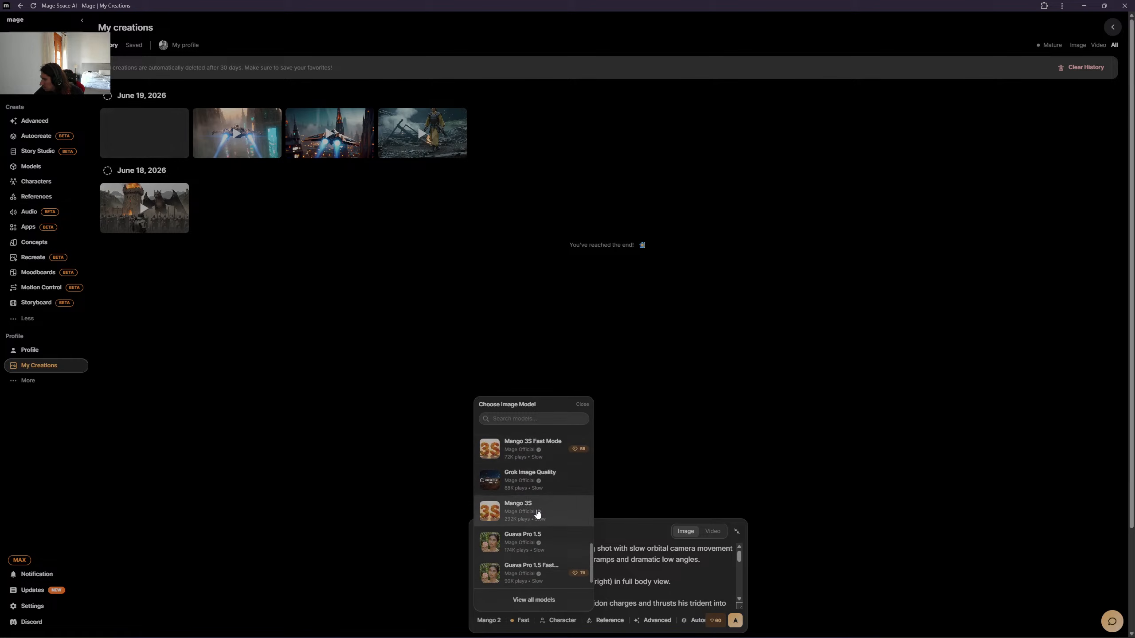
scroll(551, 517, up, 7)
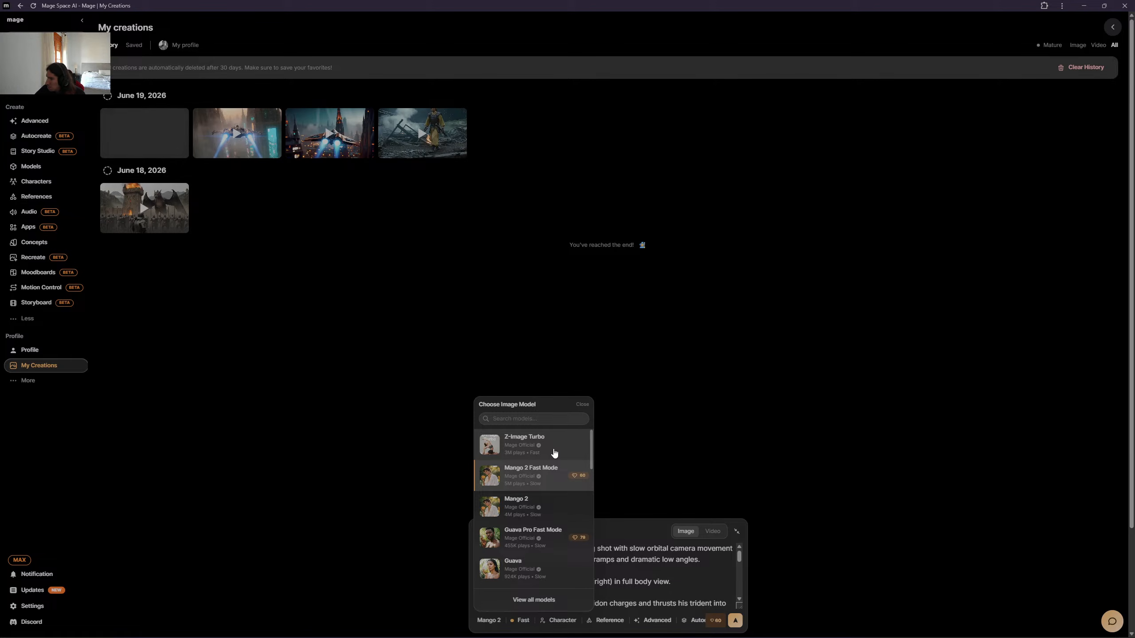
click(561, 514)
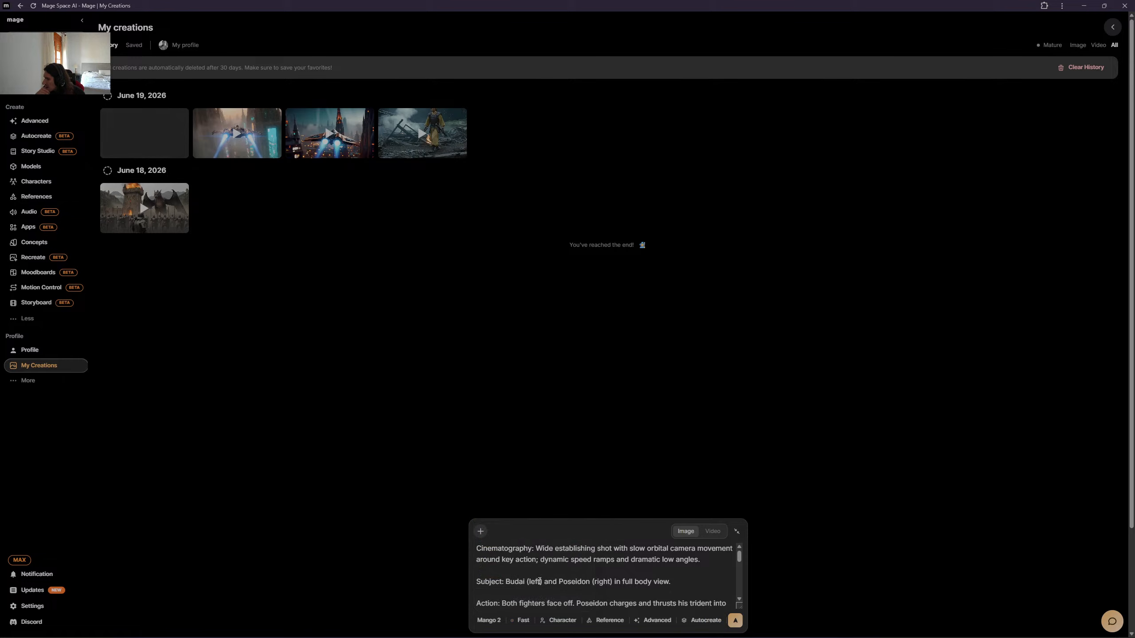
- Replace the Budai versus Poseidon prompt with the pasted full-body portrait prompt of a young Korean woman with lime green hair clips
scroll(580, 584, down, 10)
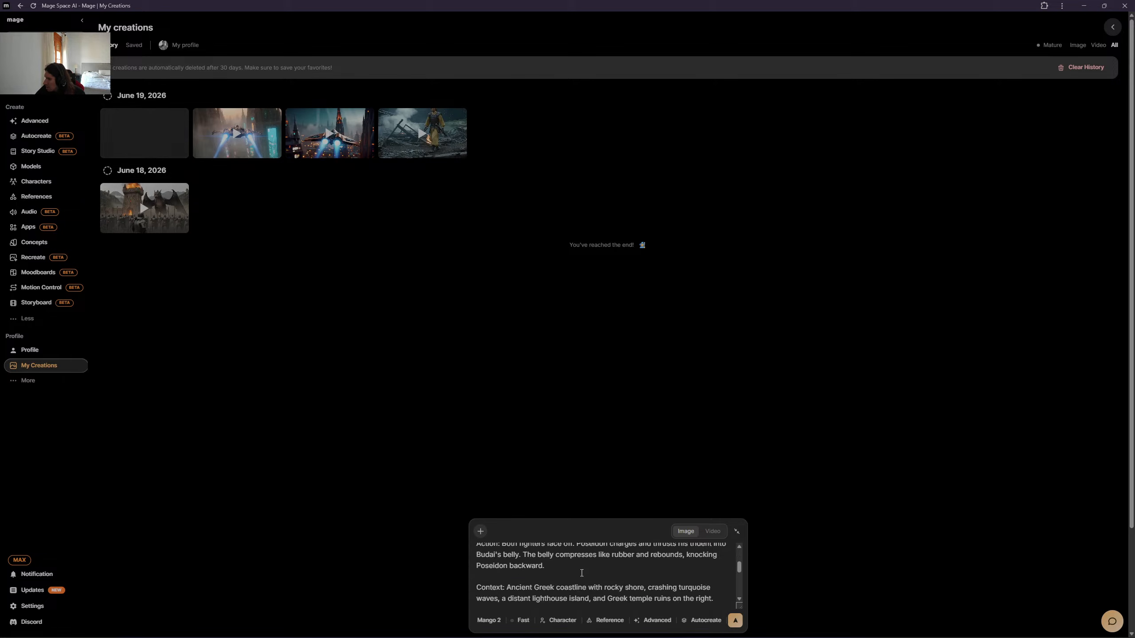
drag(613, 586, 439, 513)
key(BackSpace)
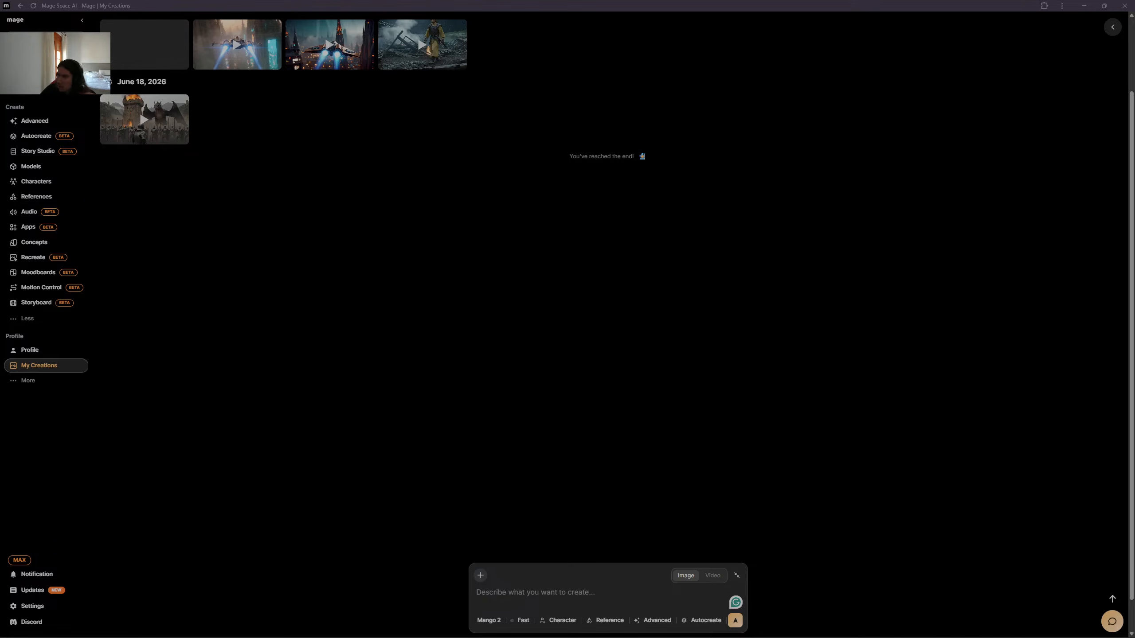
right_click(600, 599)
click(522, 586)
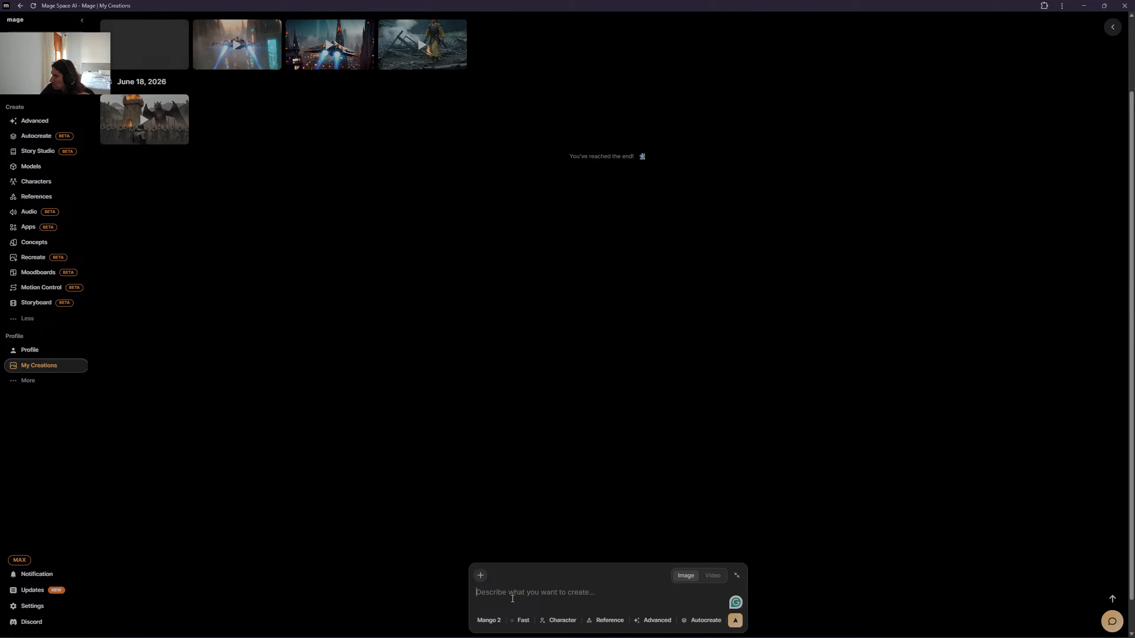
right_click(517, 591)
click(581, 472)
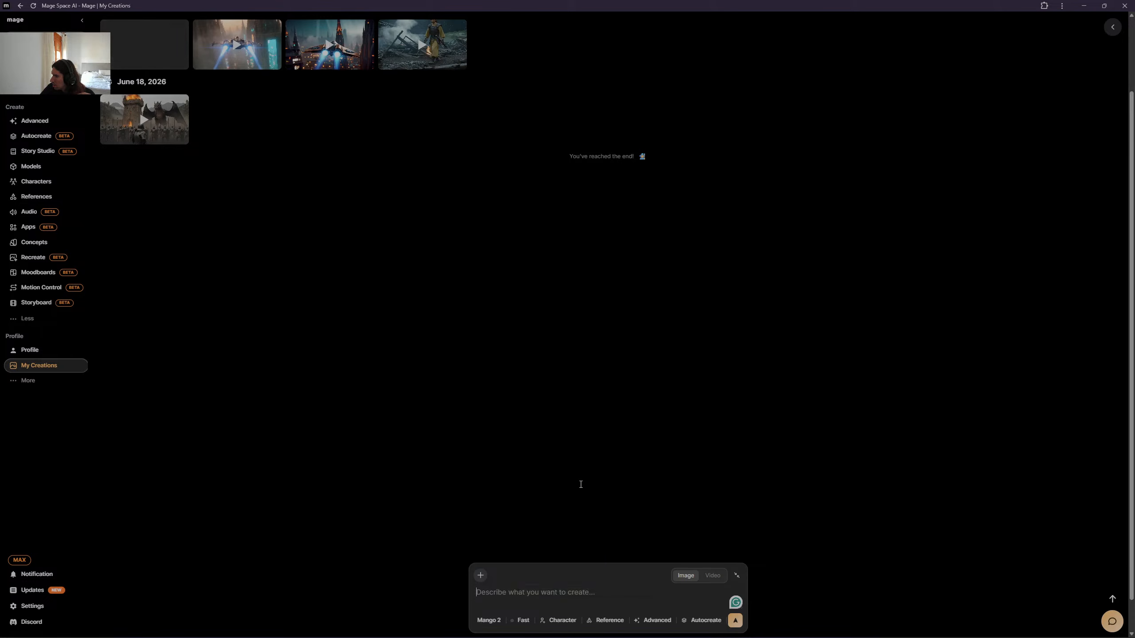
key(Return)
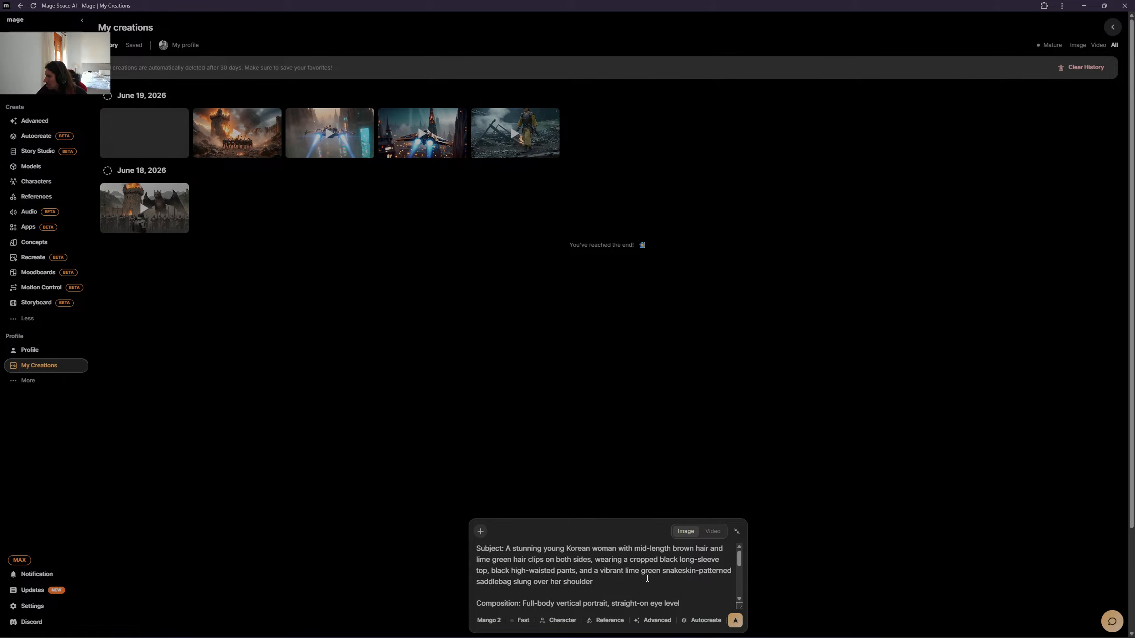
- Set the image to the 16:9 cinema aspect ratio at 2K resolution and generate the Korean woman portrait with Mango 2
click(654, 621)
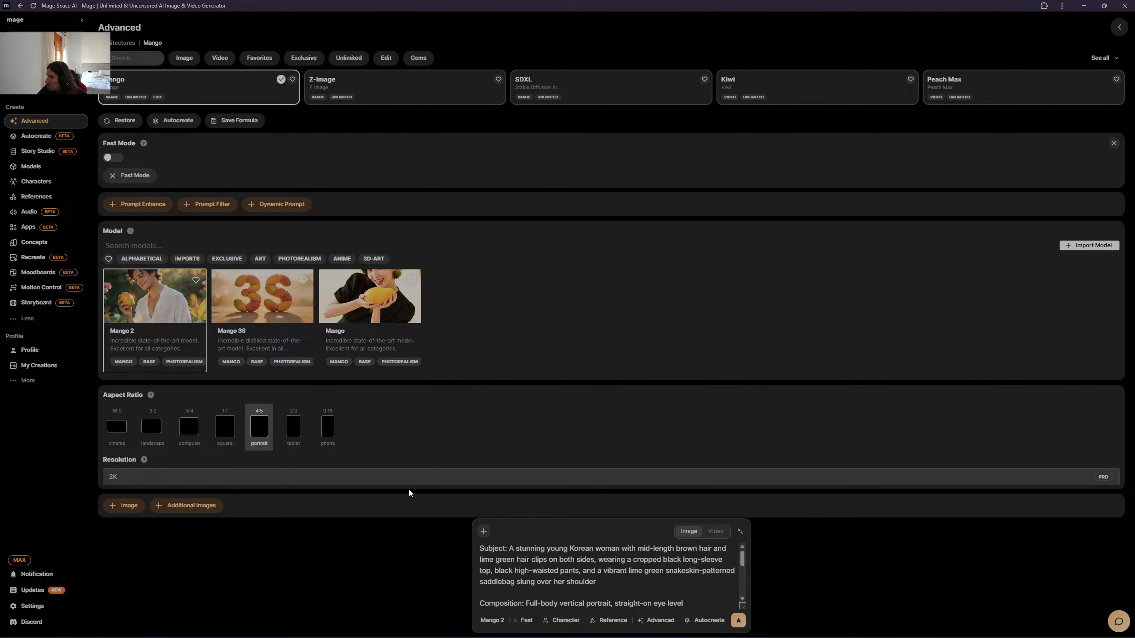
click(124, 431)
click(264, 481)
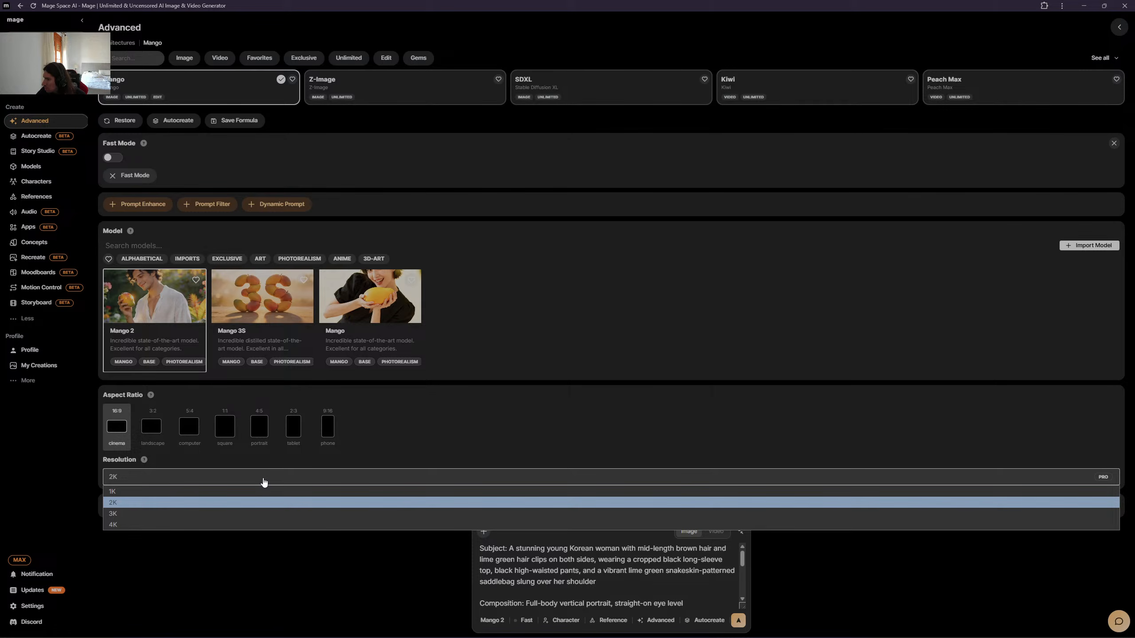
click(264, 481)
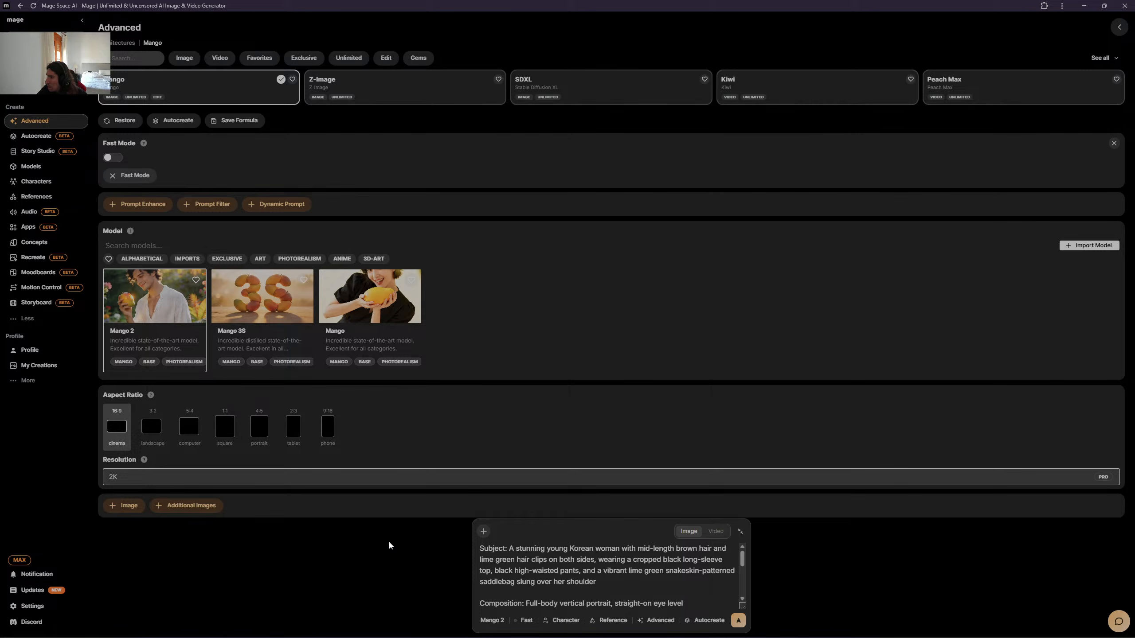
click(738, 621)
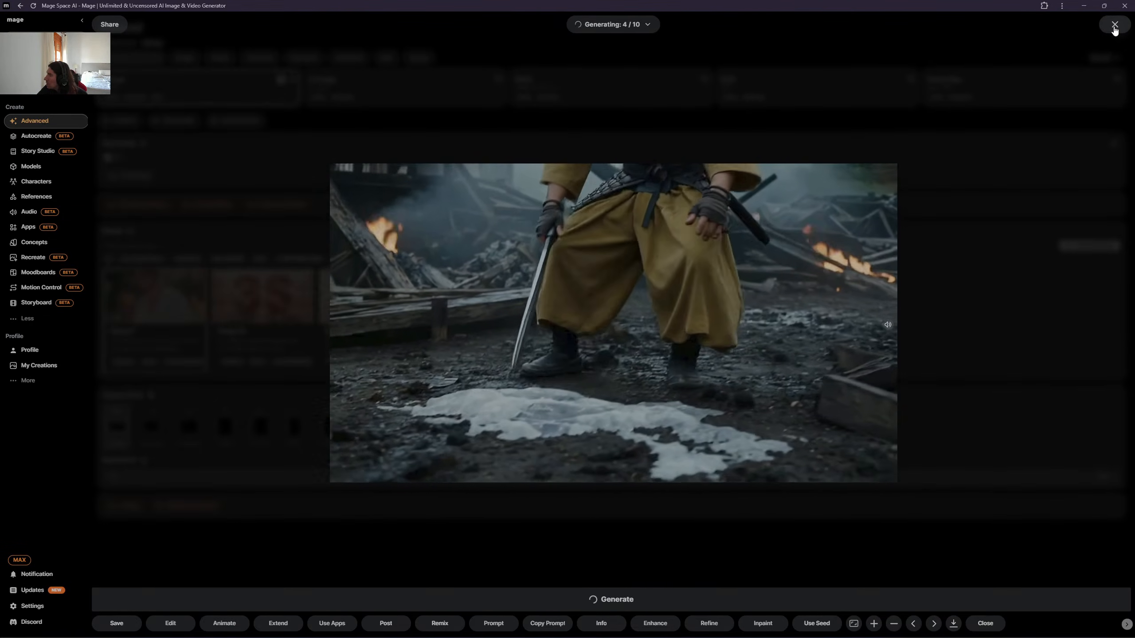
click(1006, 98)
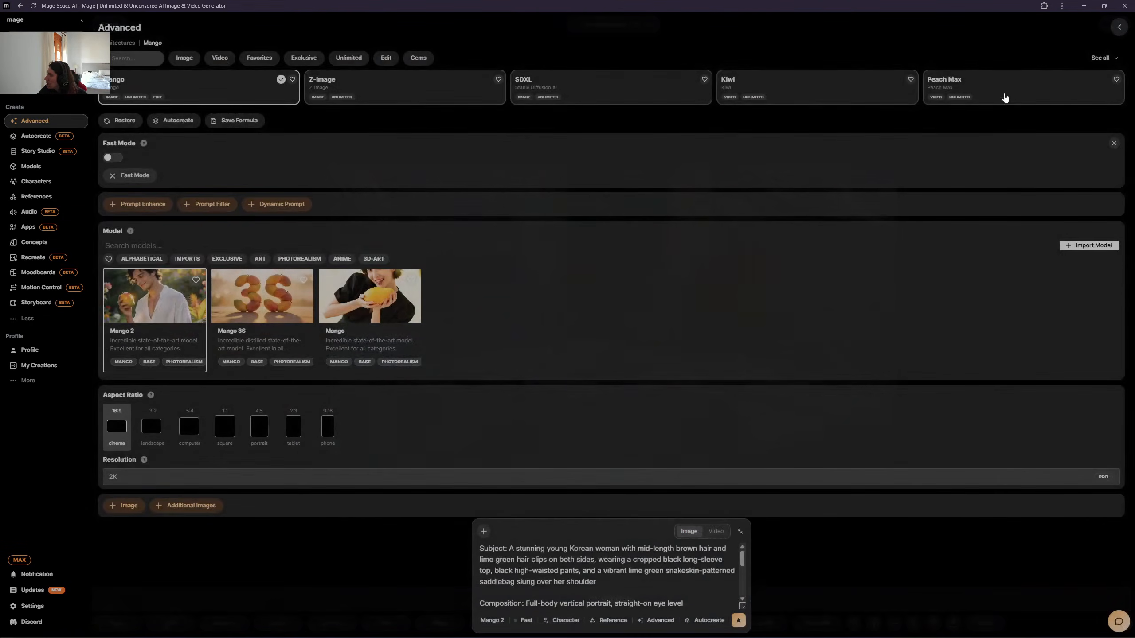
- Preview the burning castle tower video with the shield-bearing soldiers from the creations history and close the preview
click(49, 366)
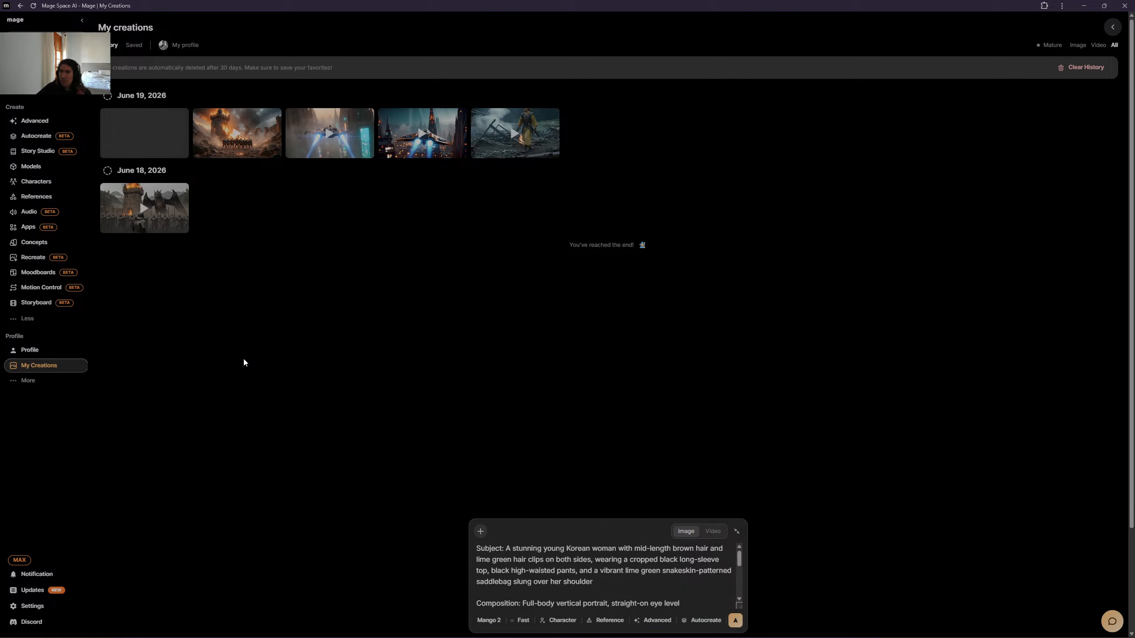
click(261, 129)
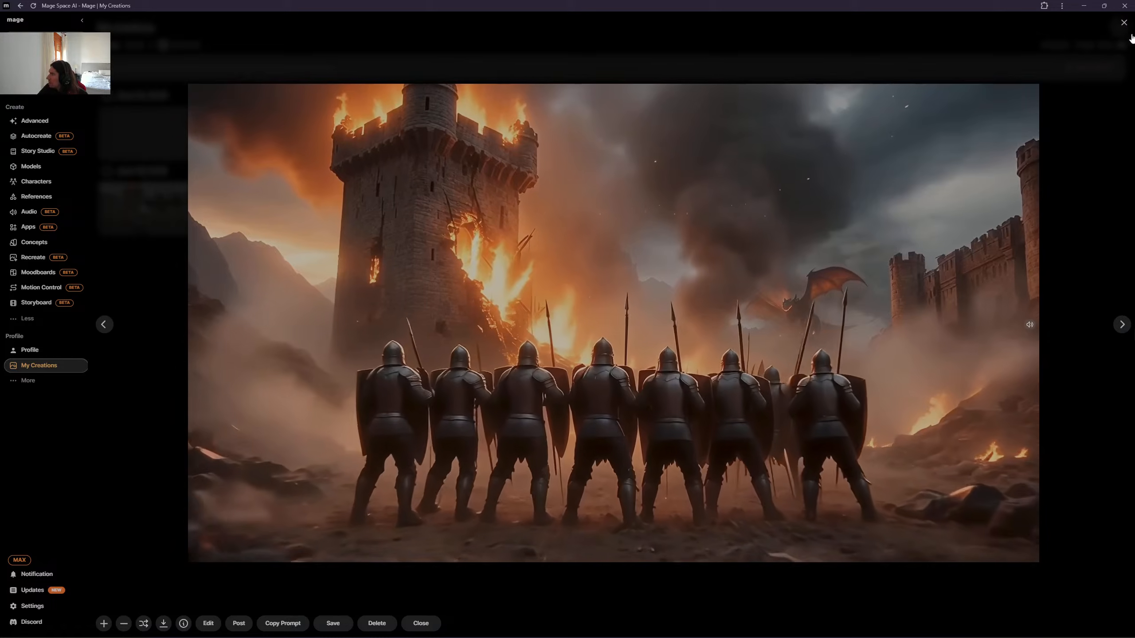
key(Escape)
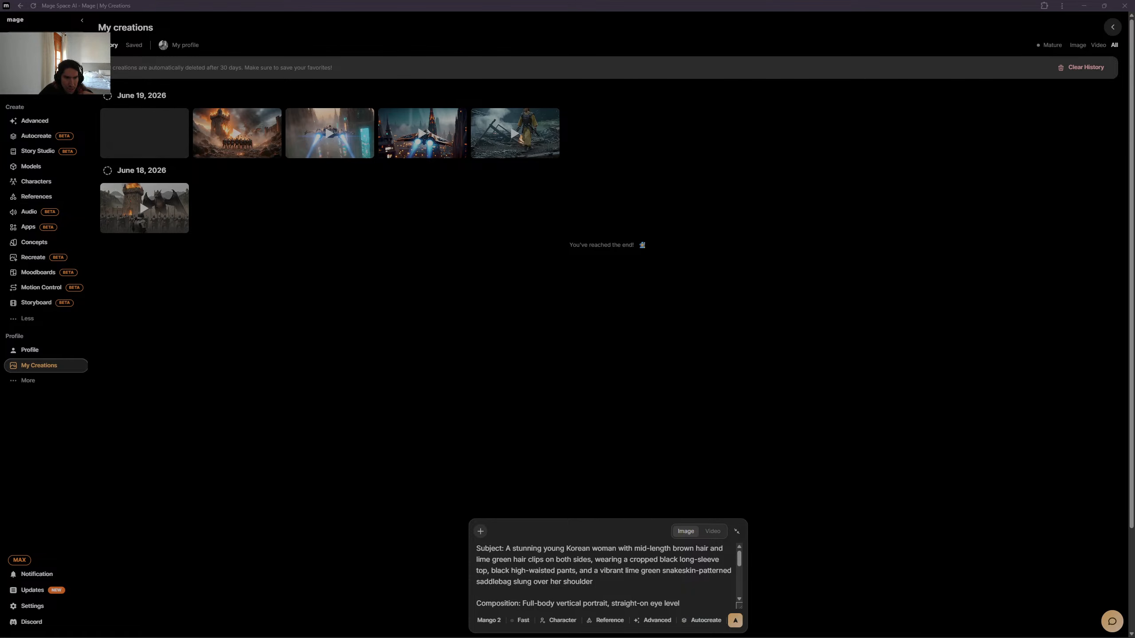
- Replace the Korean woman prompt with the pasted prompt of a young Japanese woman wearing a rose gold pearl choker
scroll(619, 576, down, 4)
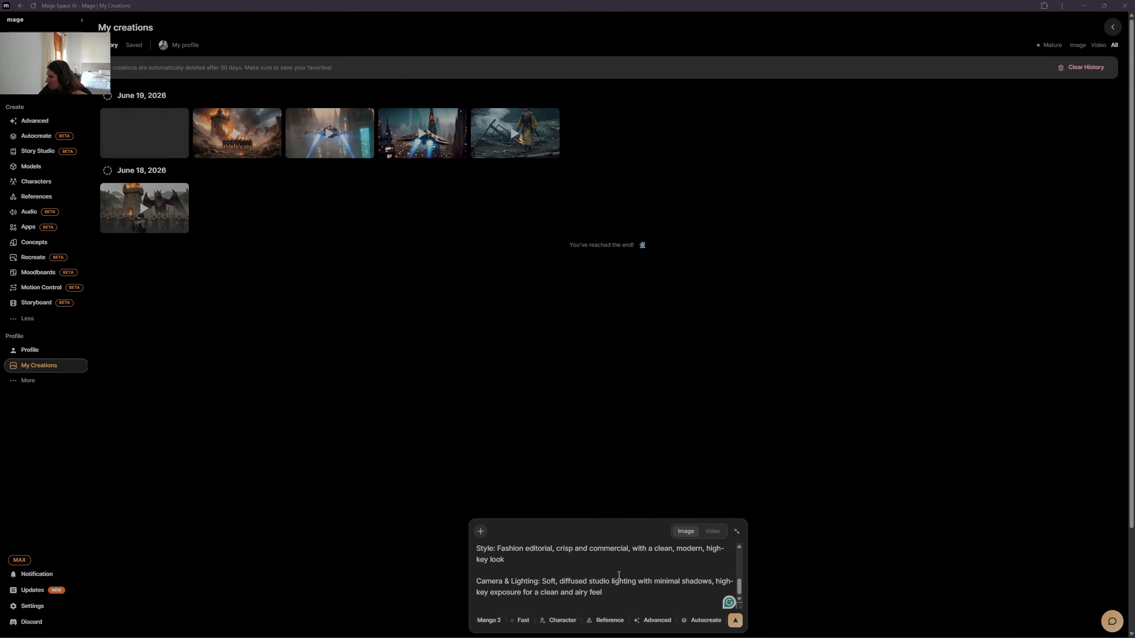
key(ctrl+a)
key(BackSpace)
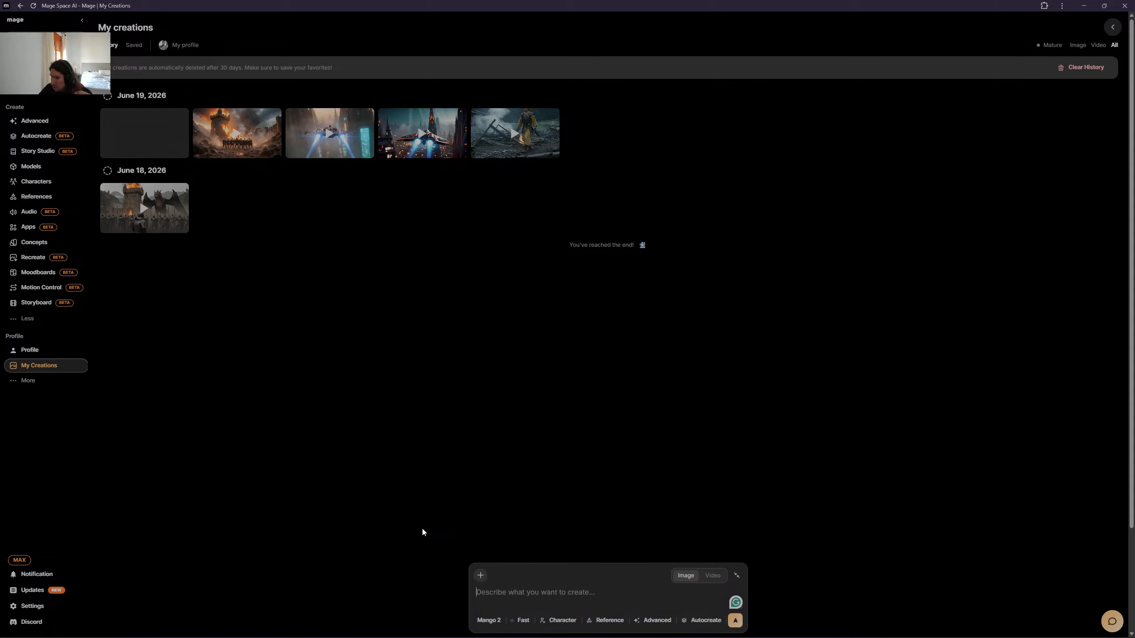
right_click(519, 589)
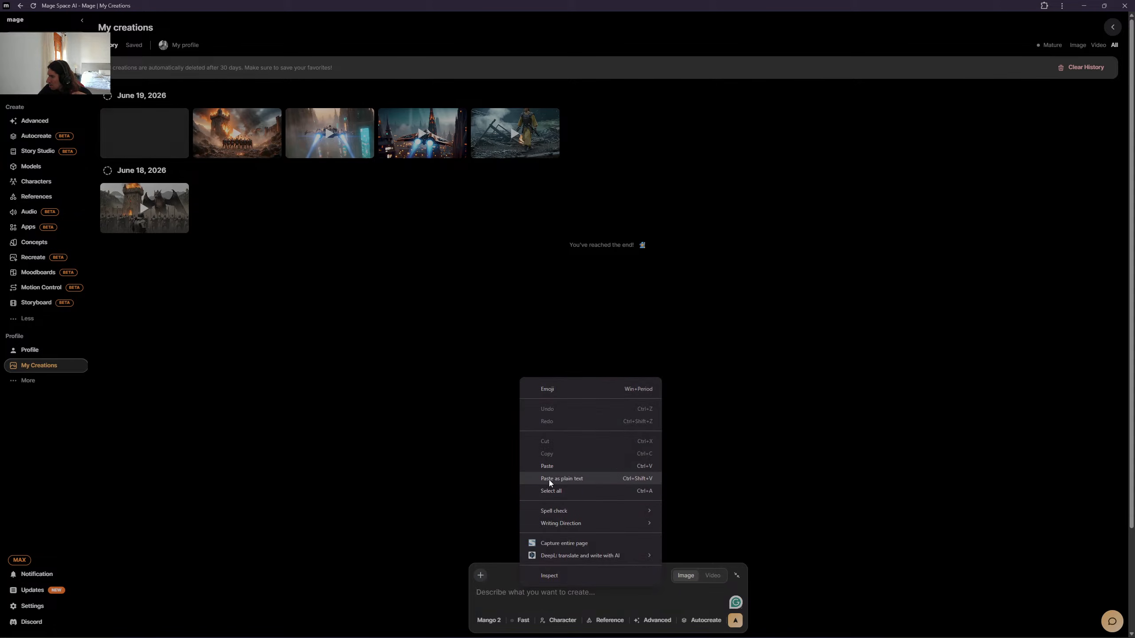
click(553, 468)
- Switch the image model to the regular Guava without Fast Mode
click(495, 625)
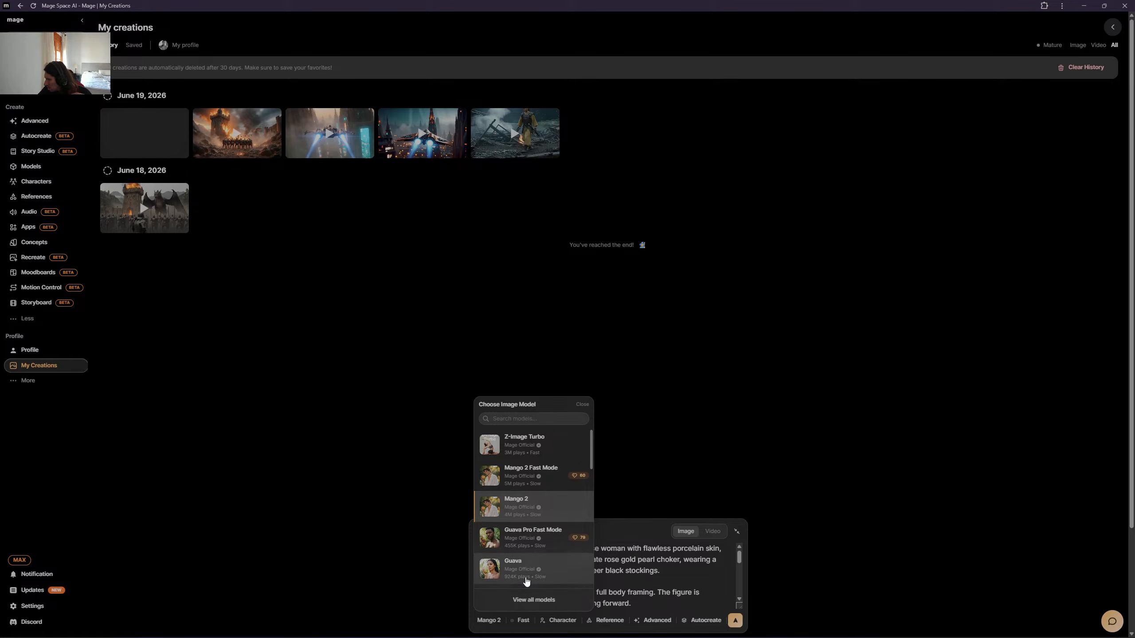
scroll(542, 514, down, 1)
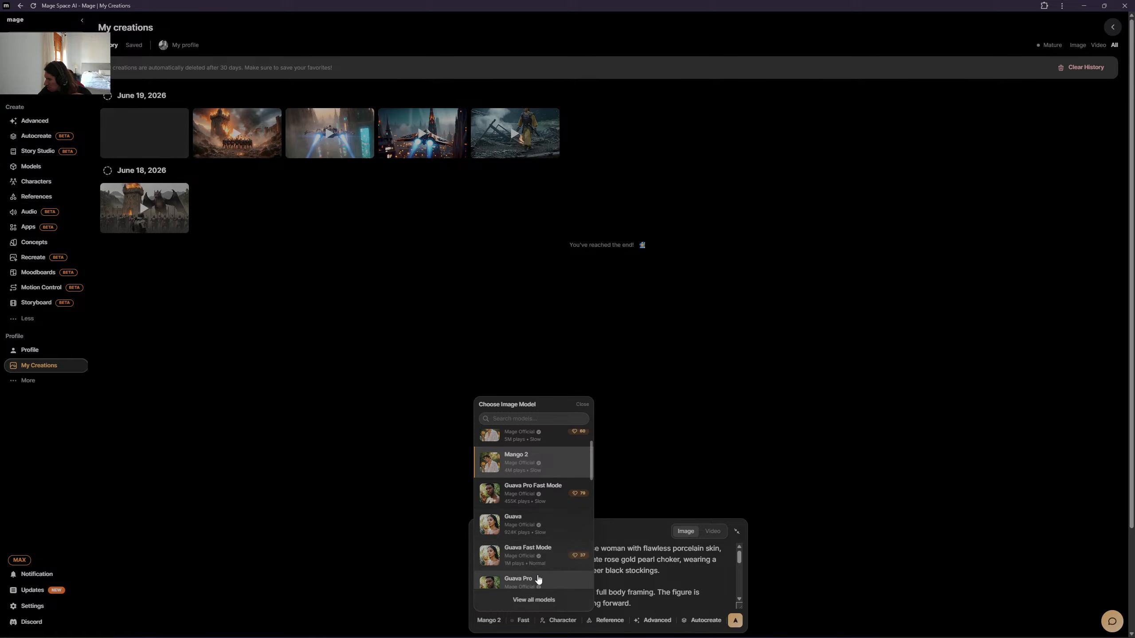
click(551, 526)
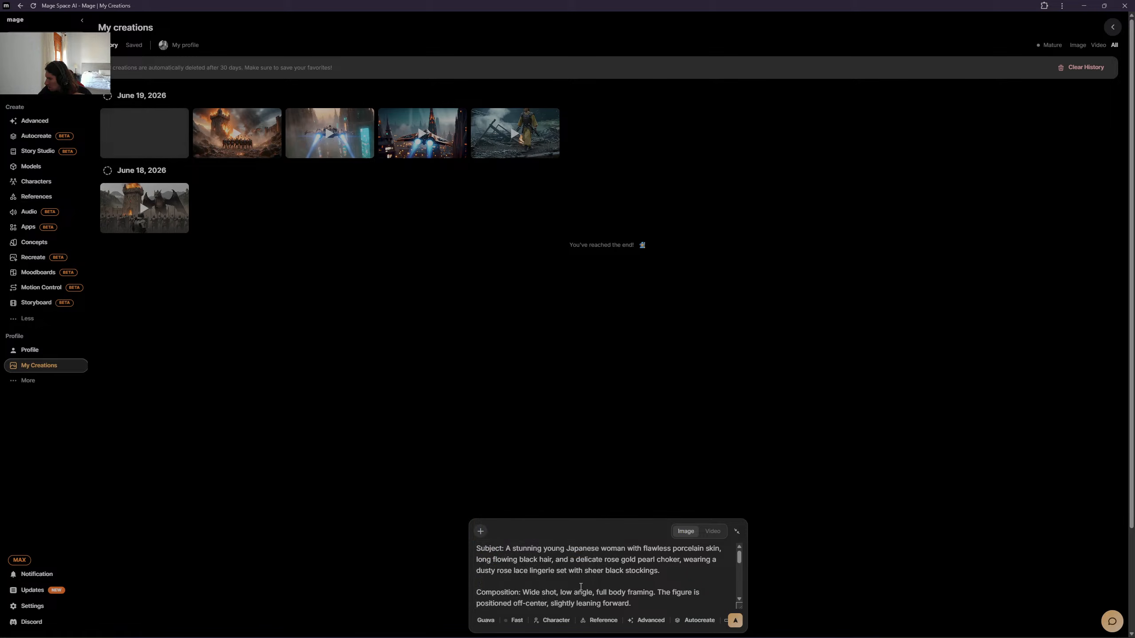
- Generate the rose gold choker portrait with Guava at 2K resolution and return to the creations history
click(650, 621)
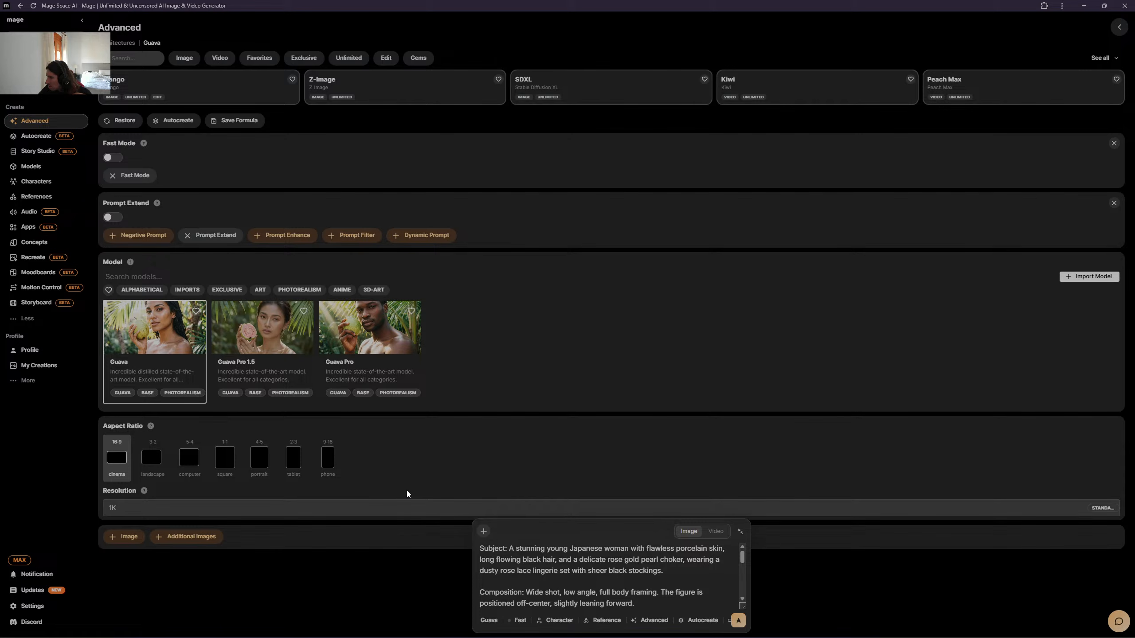
click(335, 510)
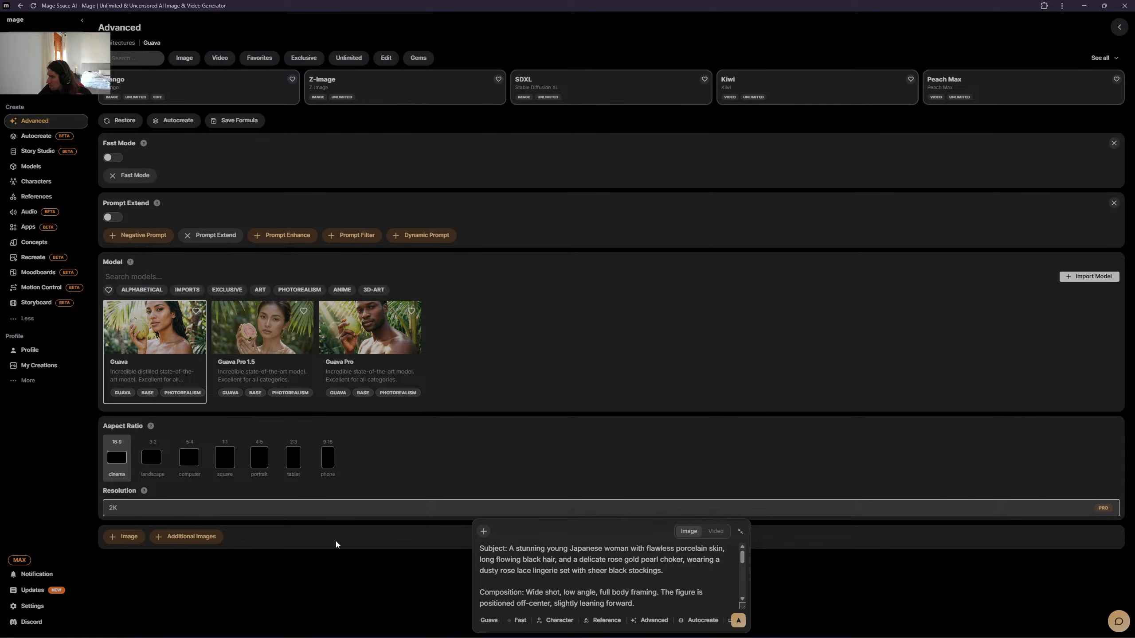
click(739, 621)
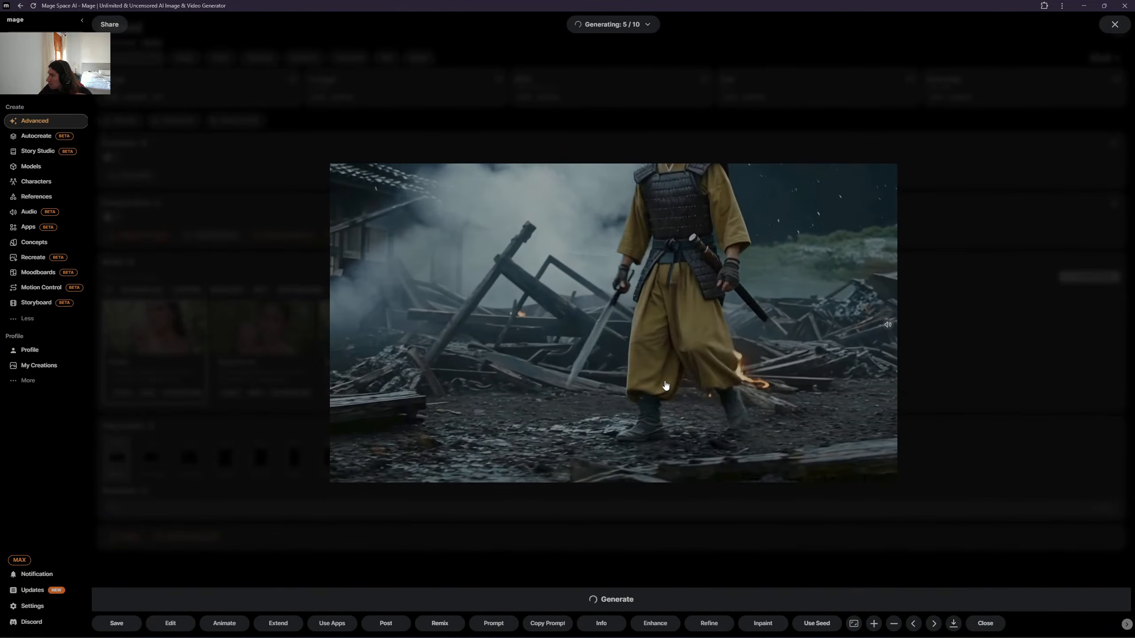
click(1116, 25)
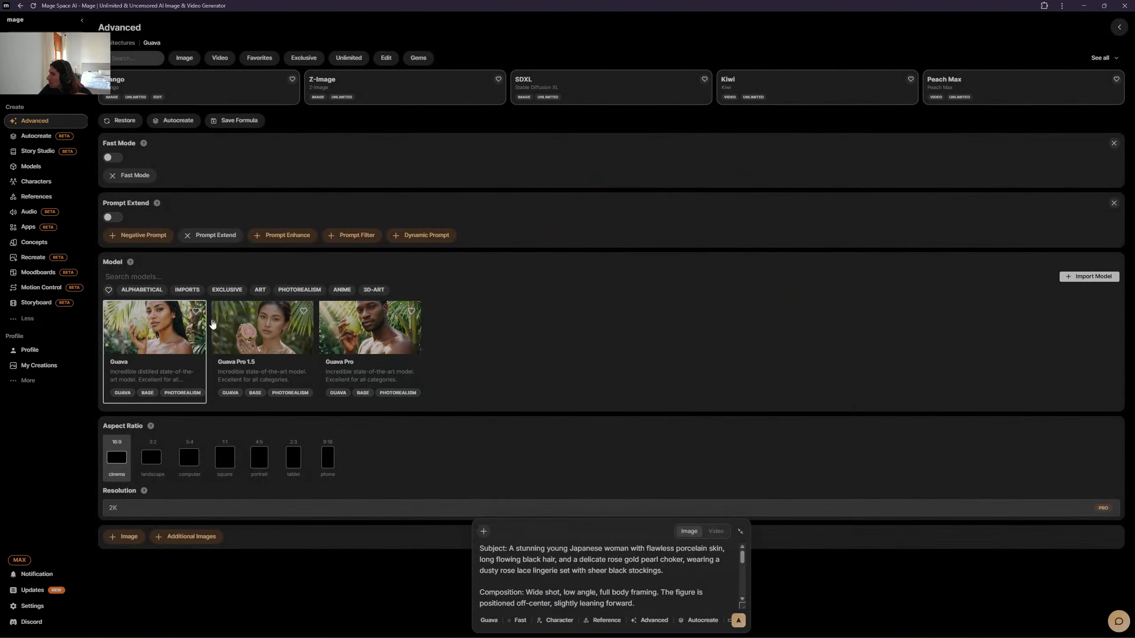
click(39, 366)
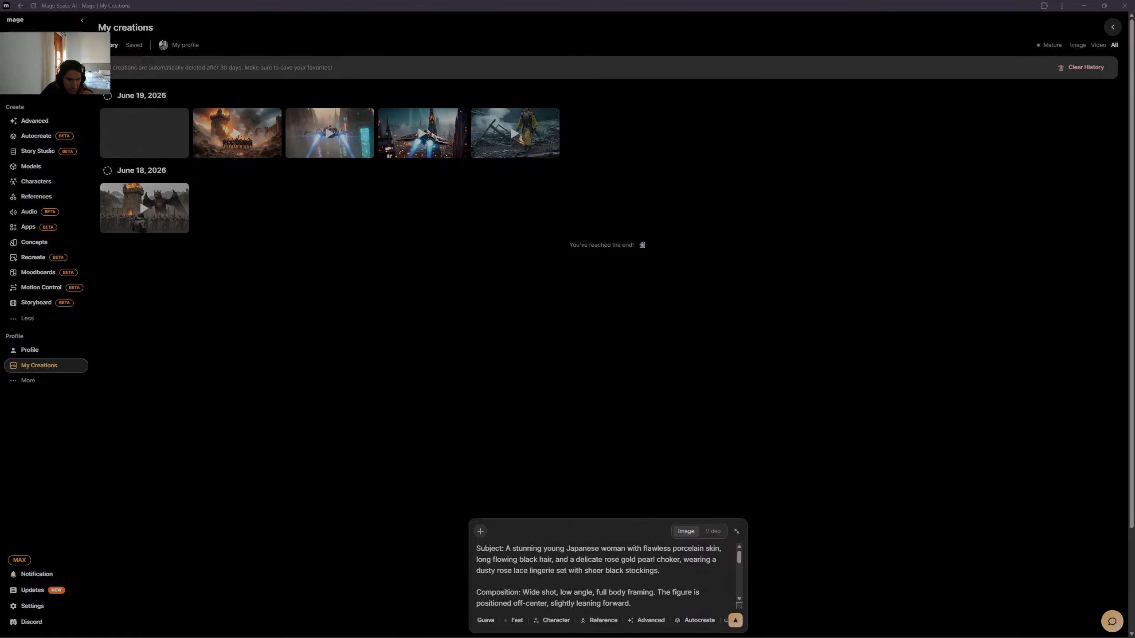
- Replace the rose gold choker prompt with the pasted low-angle prompt of a Japanese woman in emerald green lace with a gold choker
scroll(573, 584, down, 5)
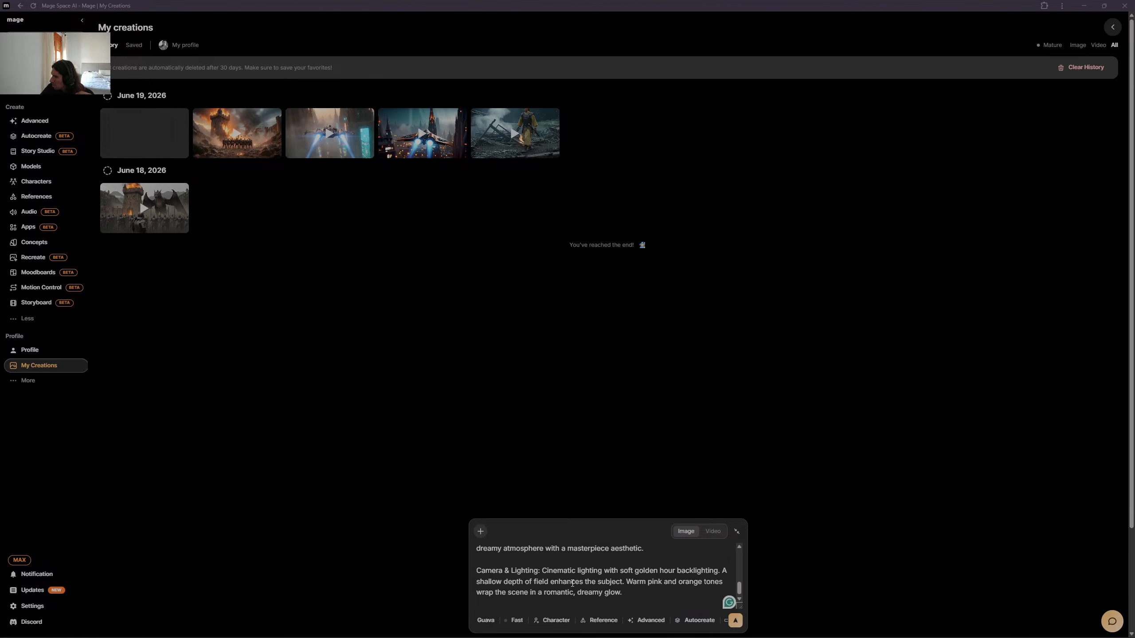
scroll(572, 584, down, 2)
drag(631, 595, 445, 532)
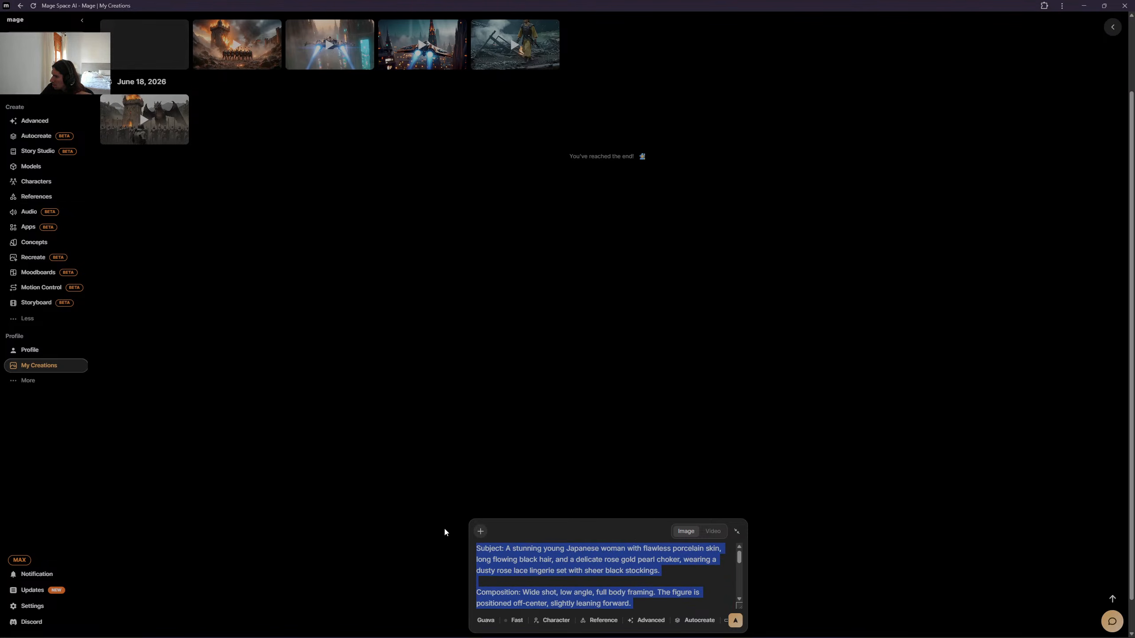
key(BackSpace)
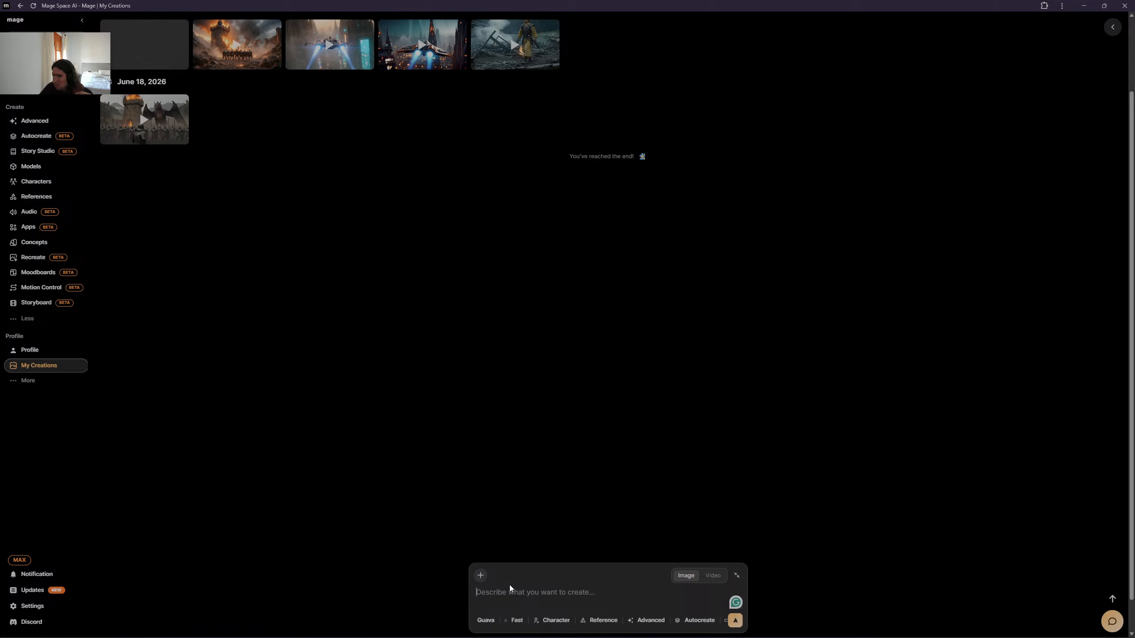
right_click(529, 594)
click(578, 477)
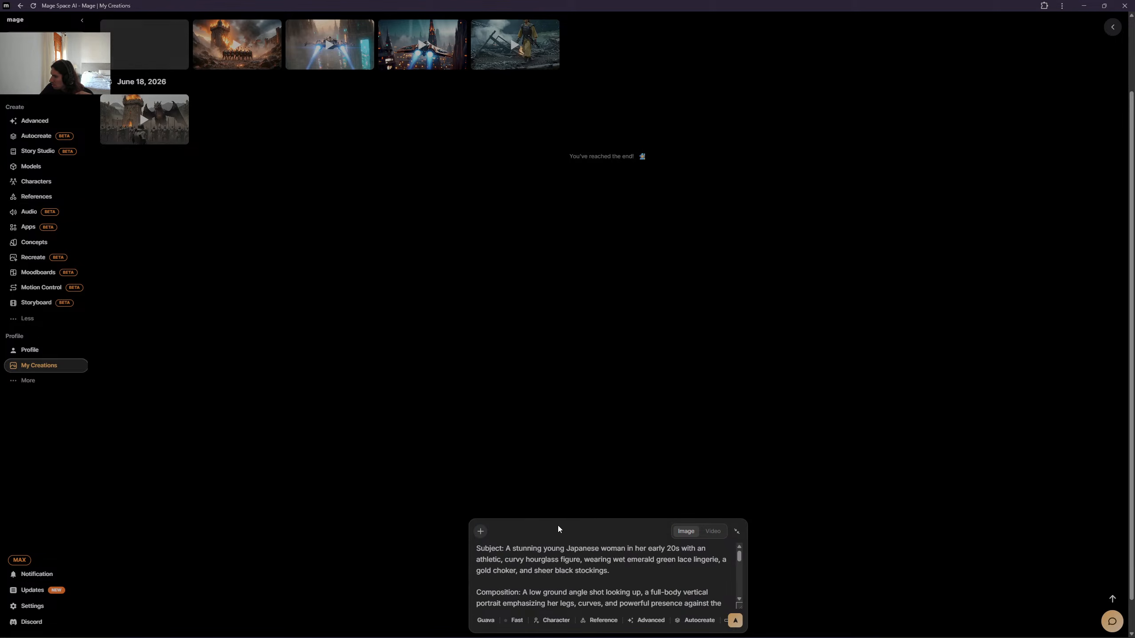
- Browse the available image models and choose the regular Guava Pro without Fast Mode
click(486, 621)
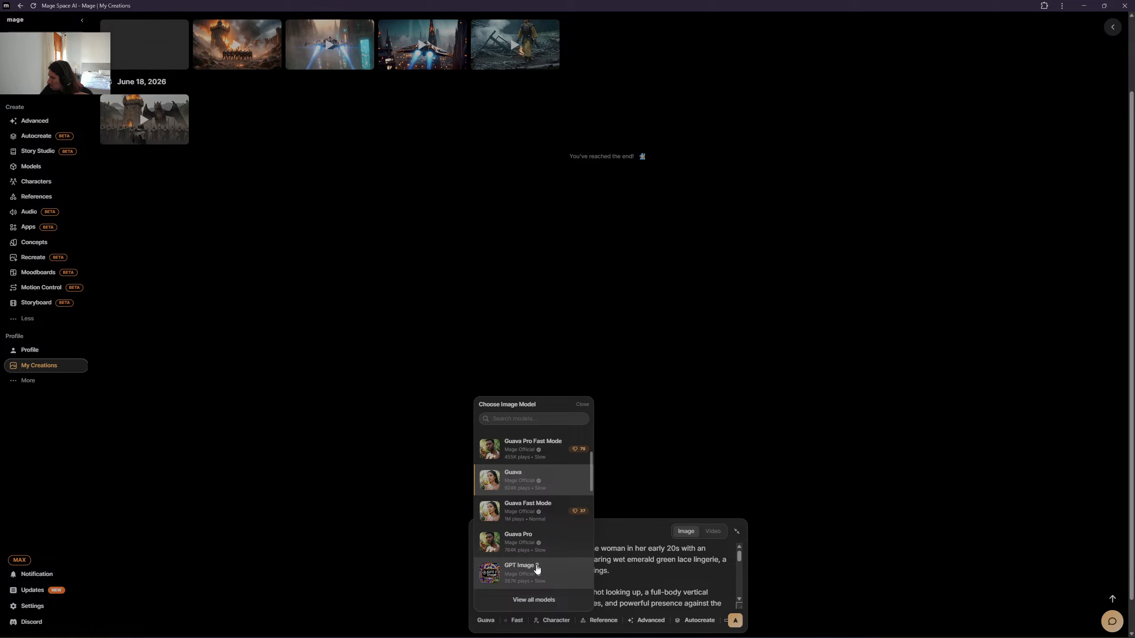
scroll(549, 555, down, 2)
scroll(552, 541, down, 5)
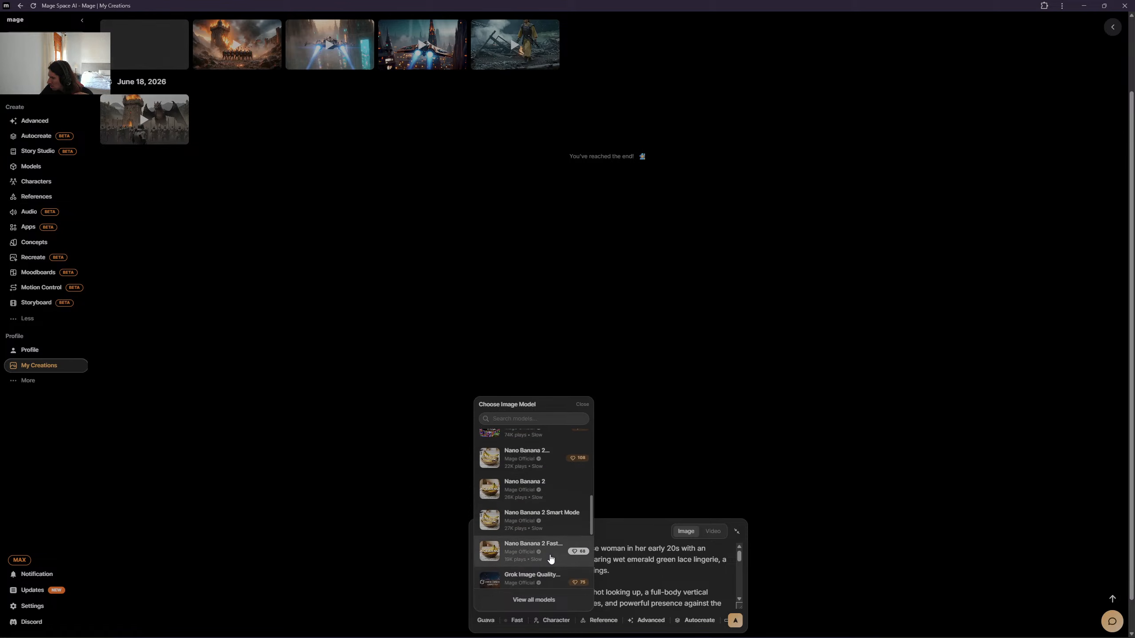
scroll(550, 530, down, 3)
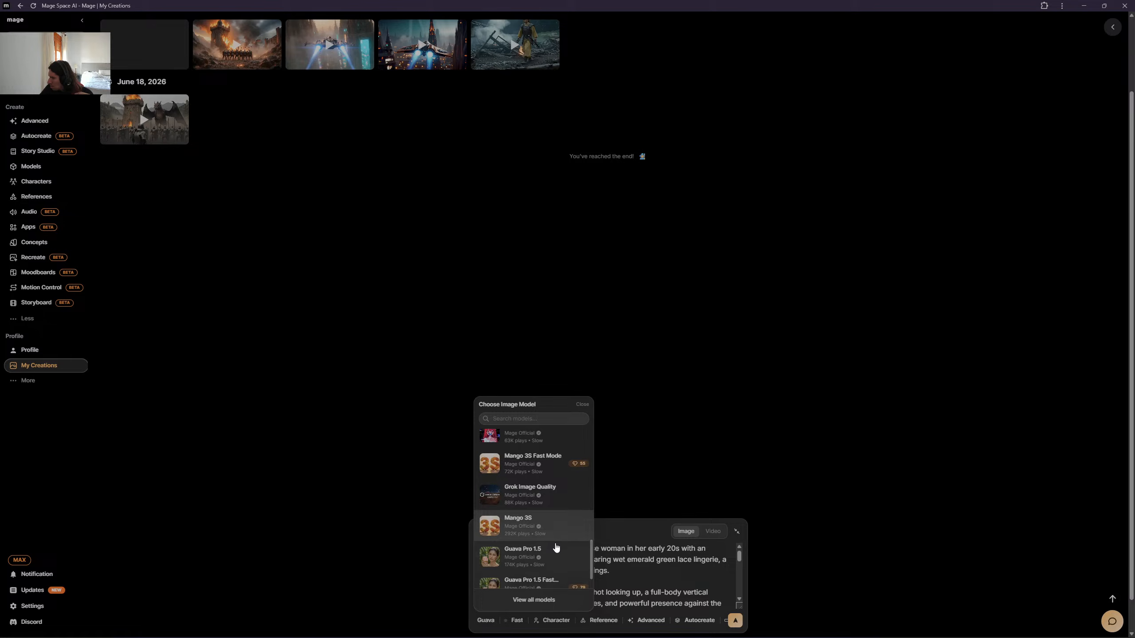
scroll(556, 531, up, 1)
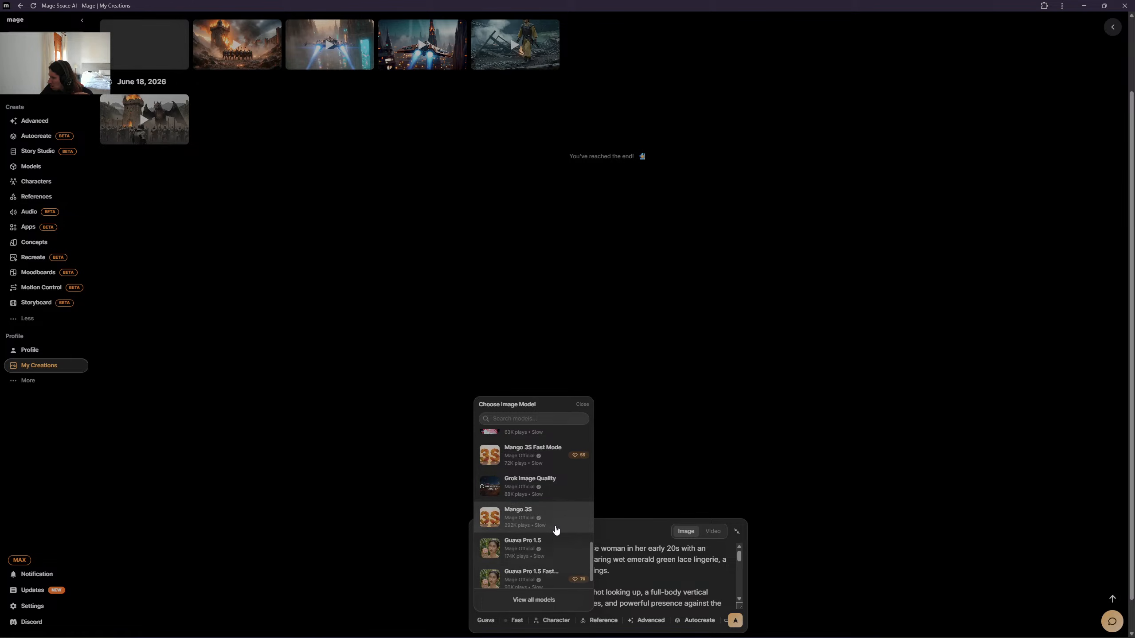
scroll(556, 530, up, 4)
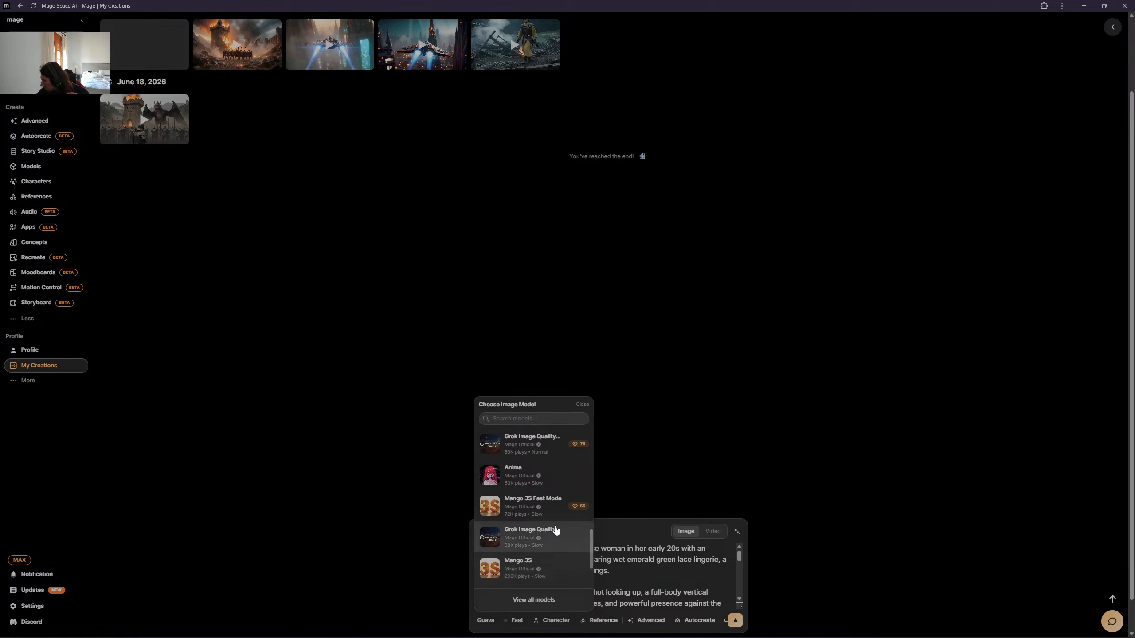
scroll(545, 543, up, 4)
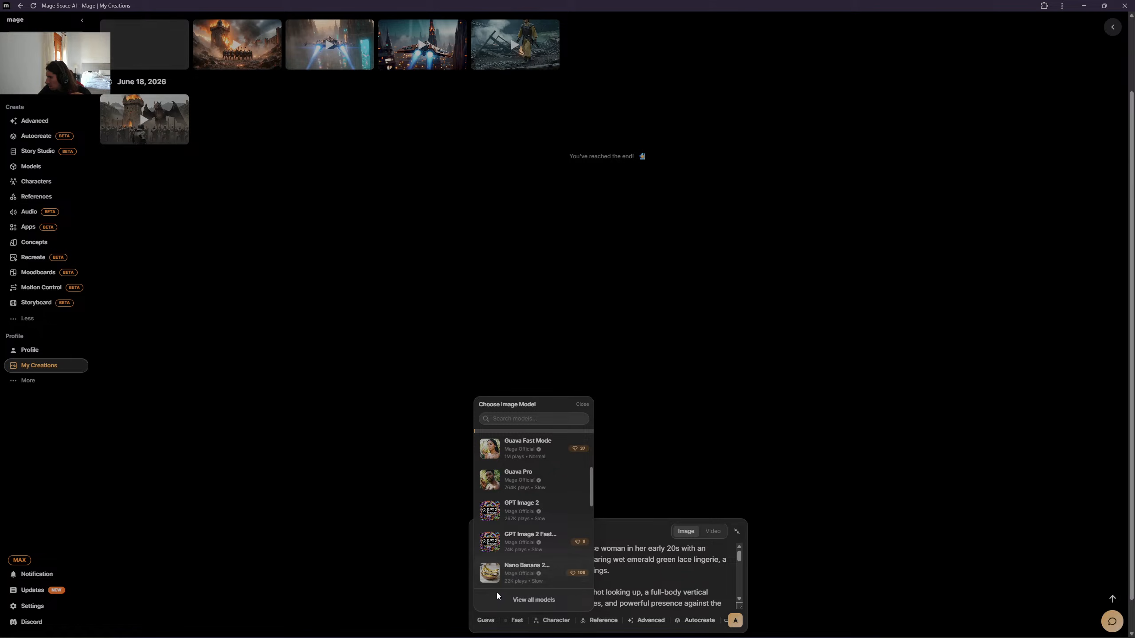
scroll(518, 560, up, 1)
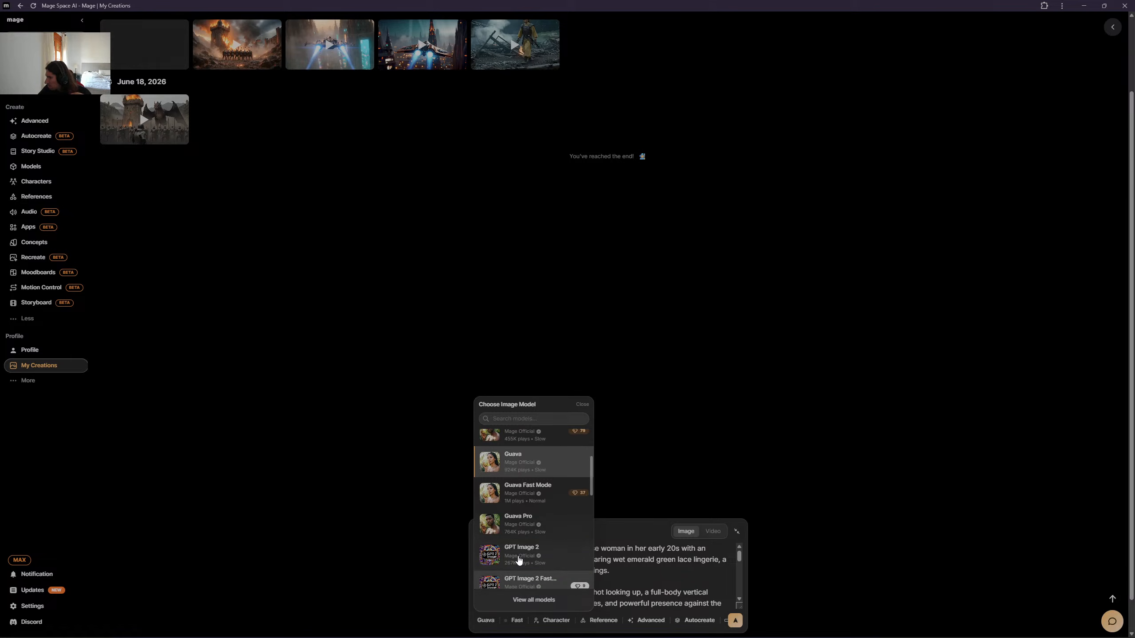
click(512, 525)
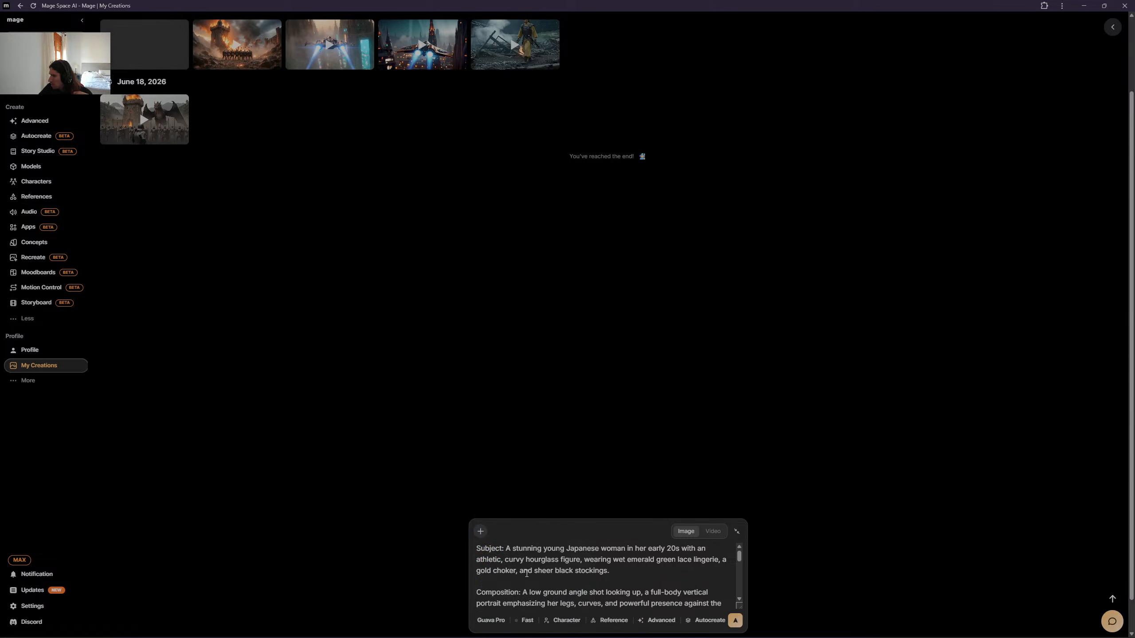
- Try to generate the emerald green portrait with Guava Pro at 2K resolution, dismiss the dialogs, and return to the creations history
click(662, 620)
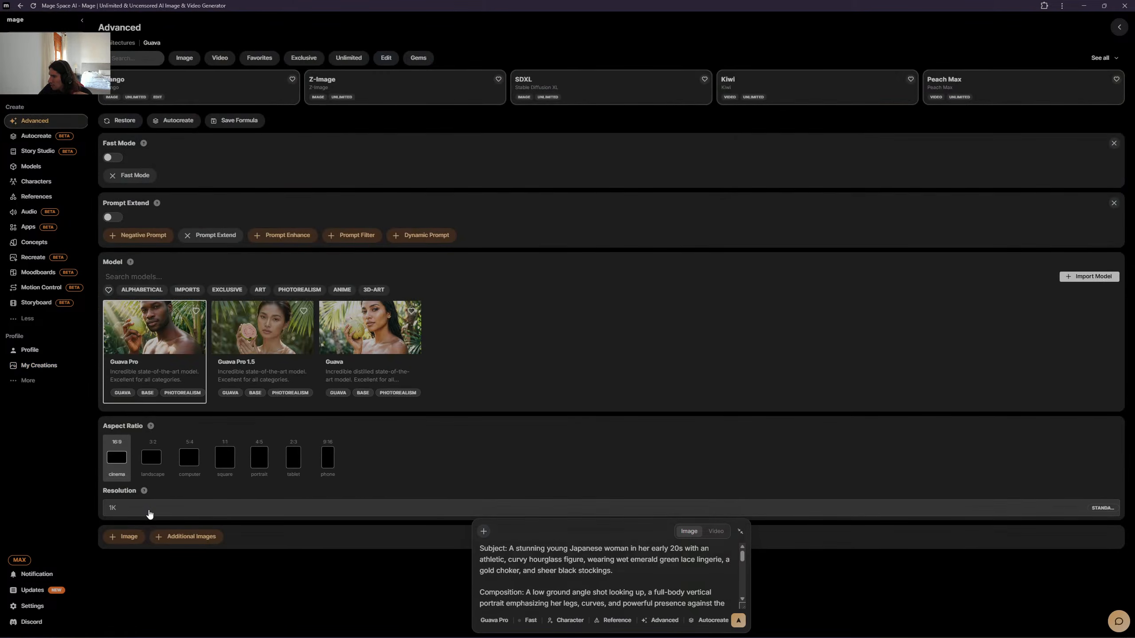
click(152, 513)
click(147, 532)
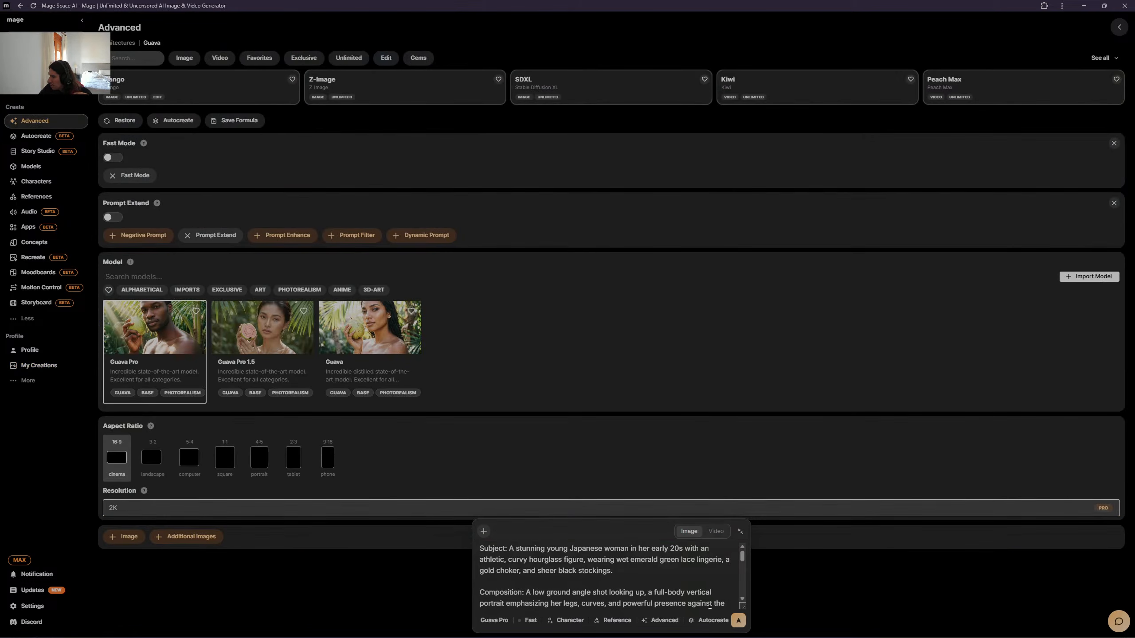
click(739, 622)
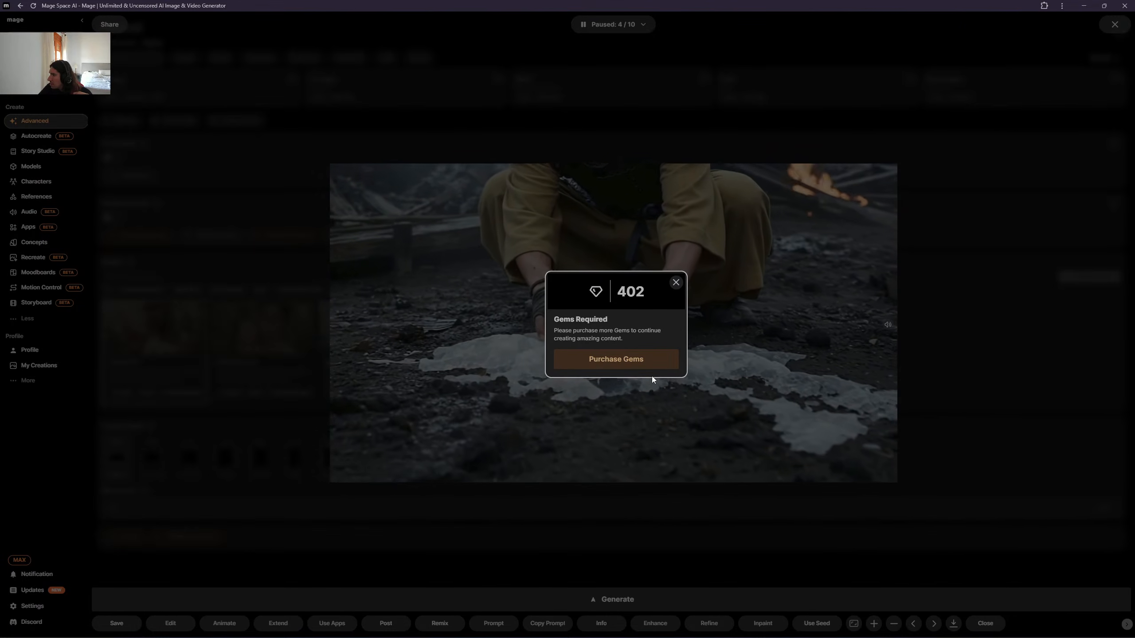
click(676, 282)
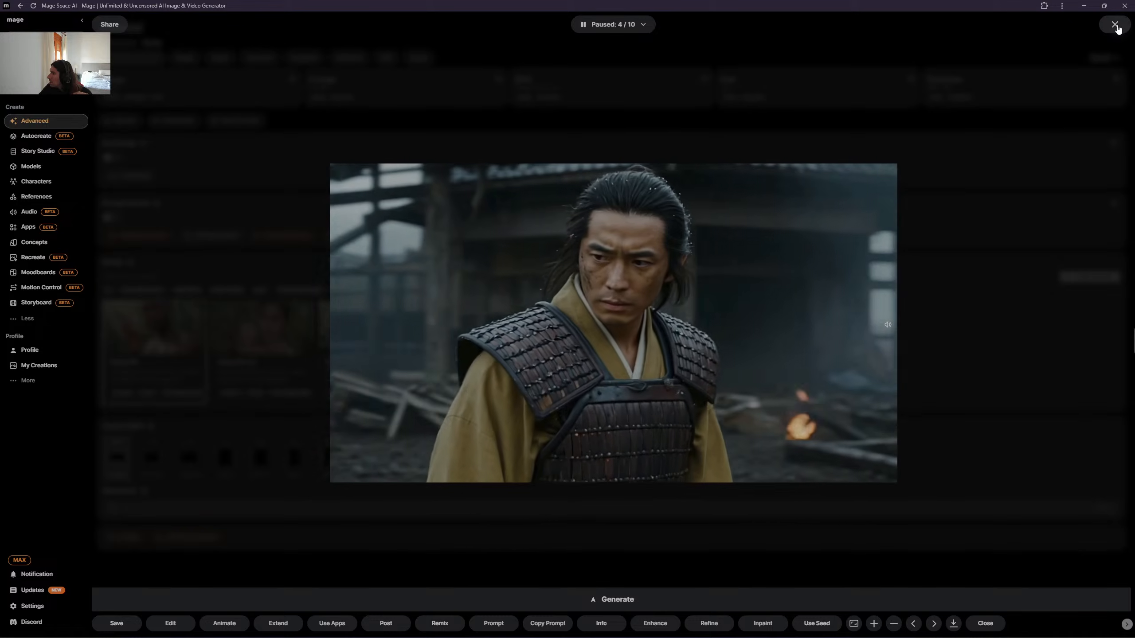
click(1115, 24)
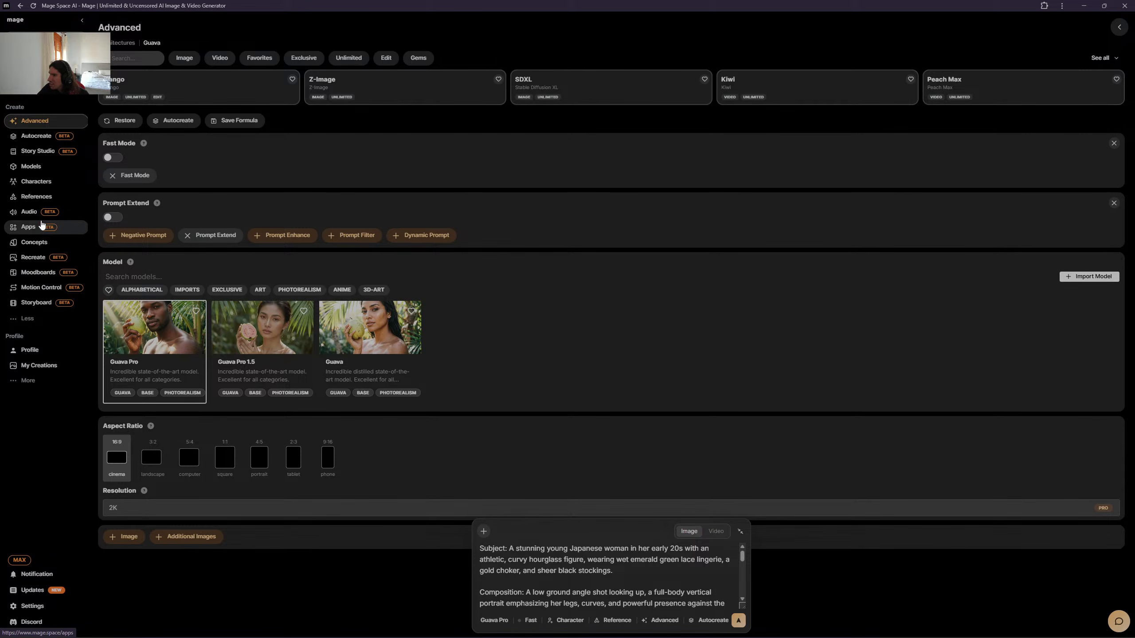
click(49, 366)
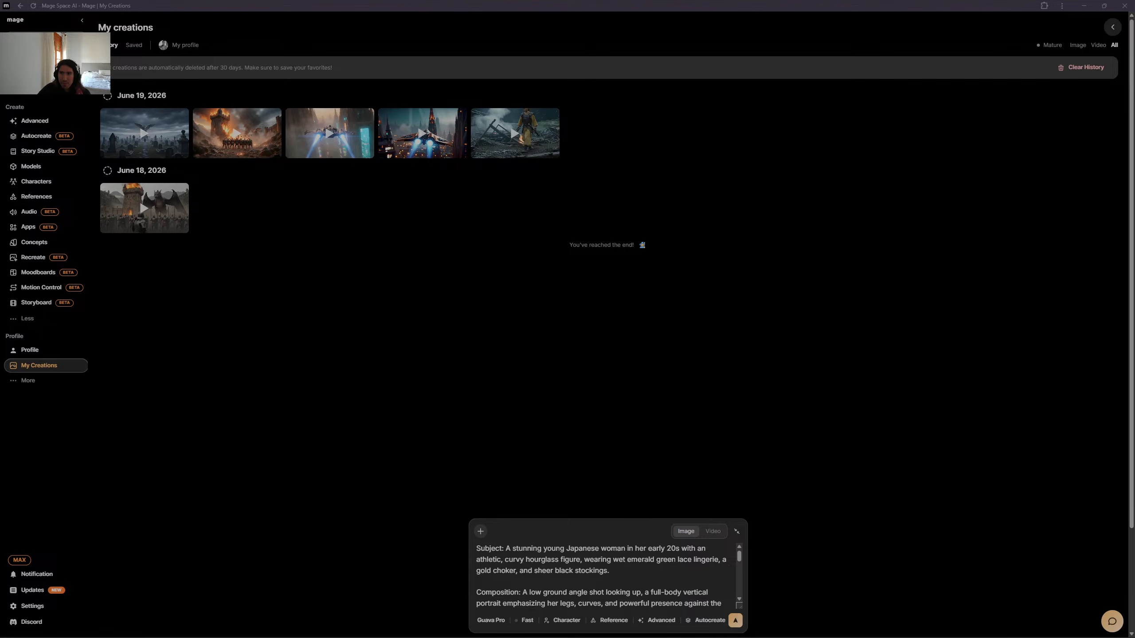
key(alt+Tab)
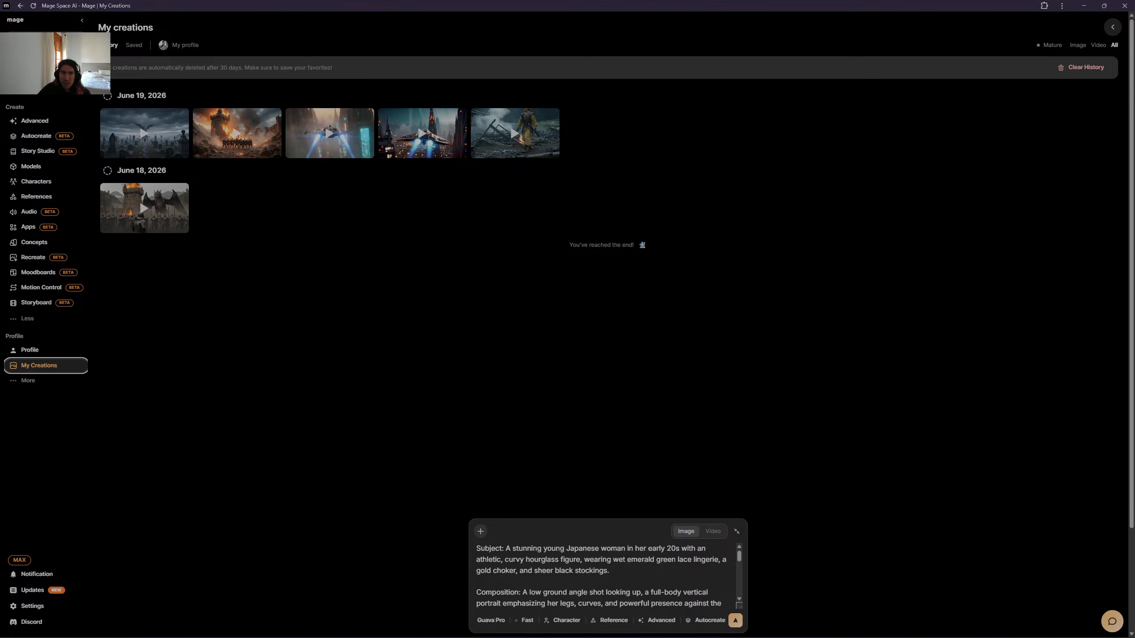
key(alt+Tab)
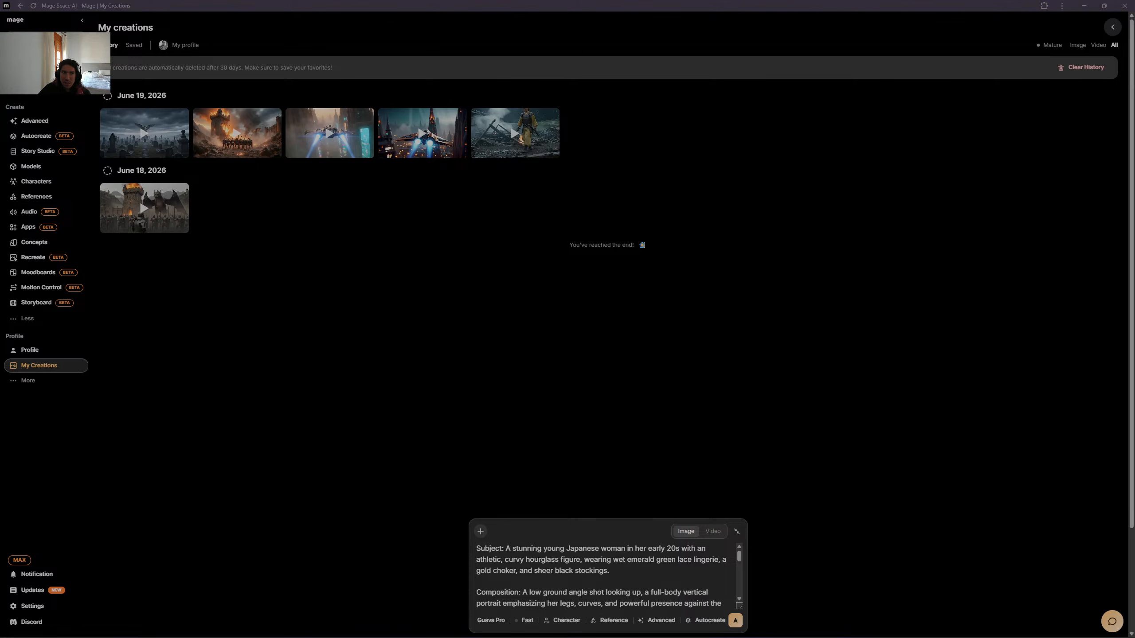
key(alt+Tab)
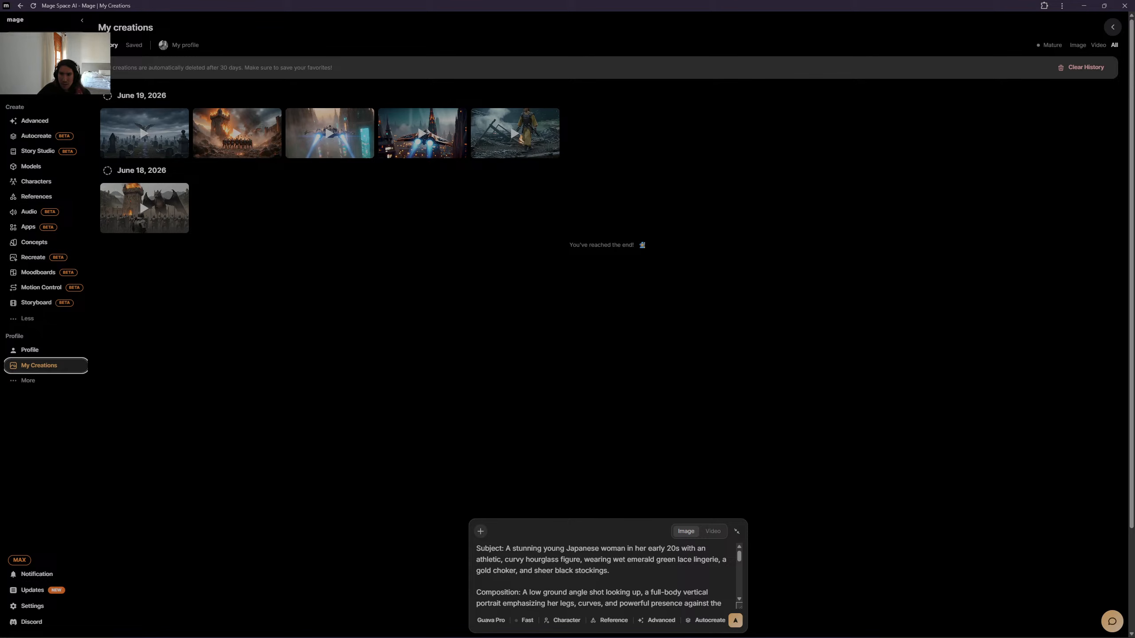
- Play the newest June 19 video of the graveyard with the winged statue, and return to the creations history
mouse_move(156, 150)
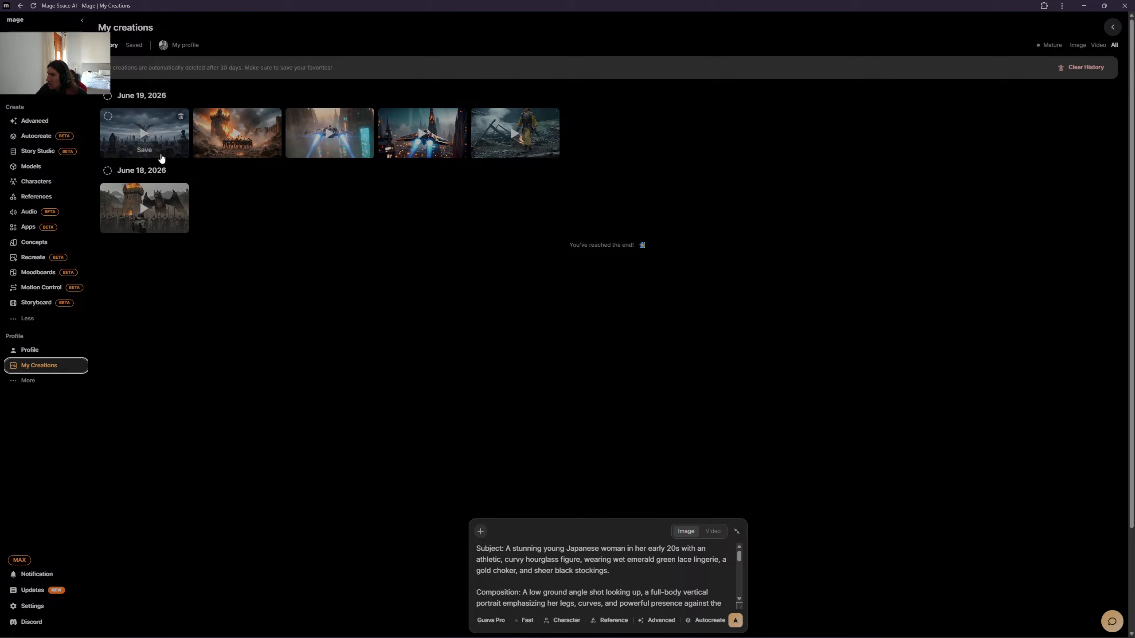
click(139, 132)
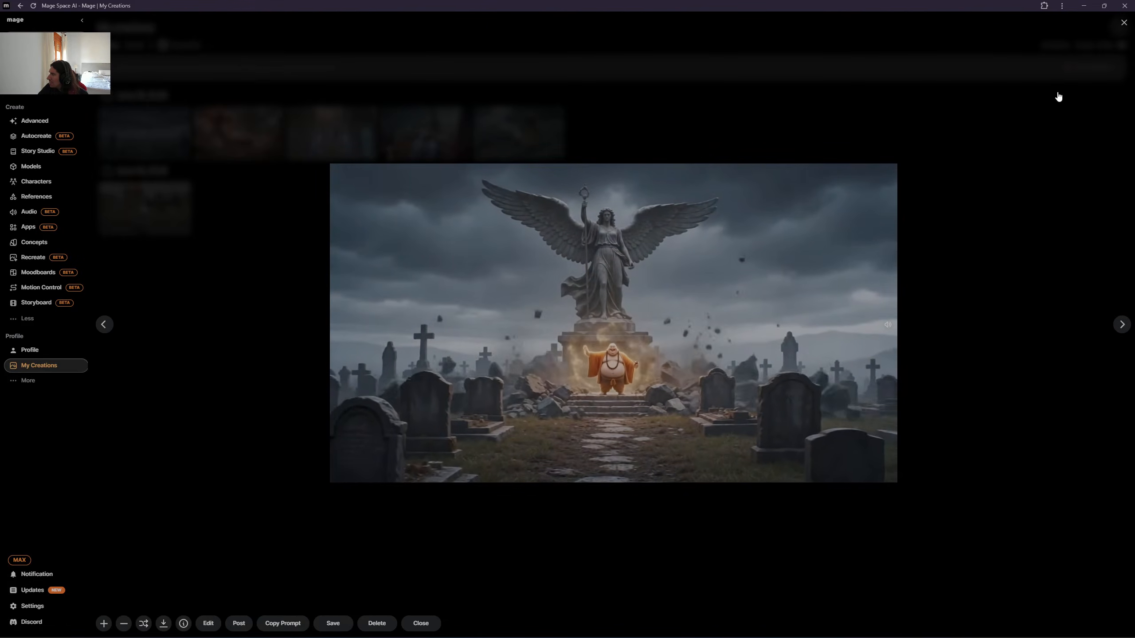
click(968, 133)
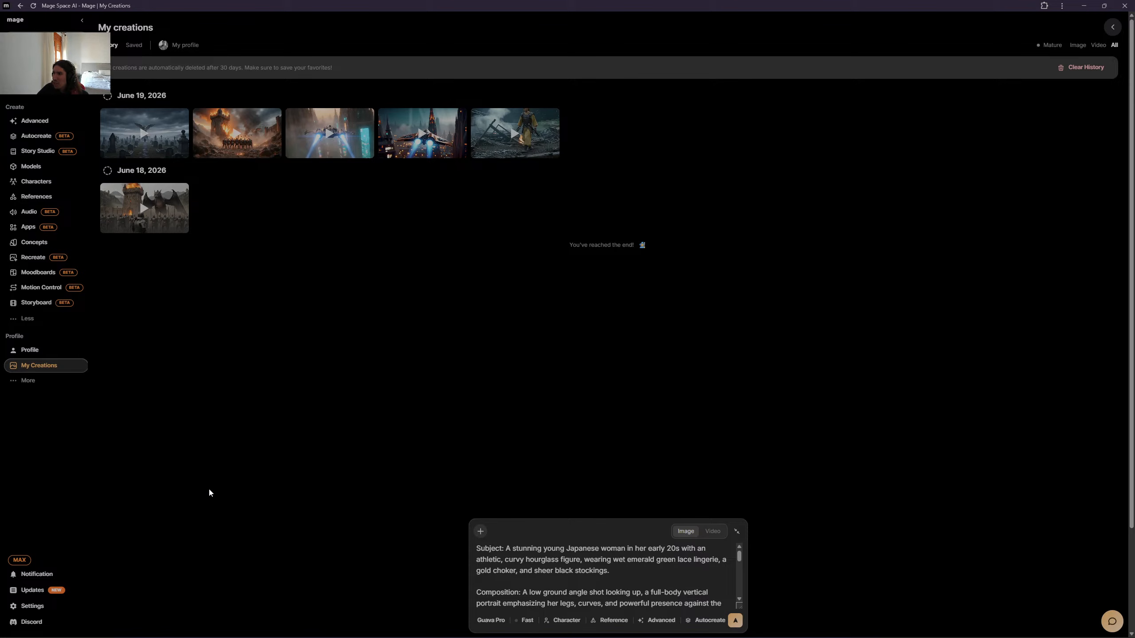
- Look through the available image models down to Mango 3S and close the list without choosing another model
click(491, 621)
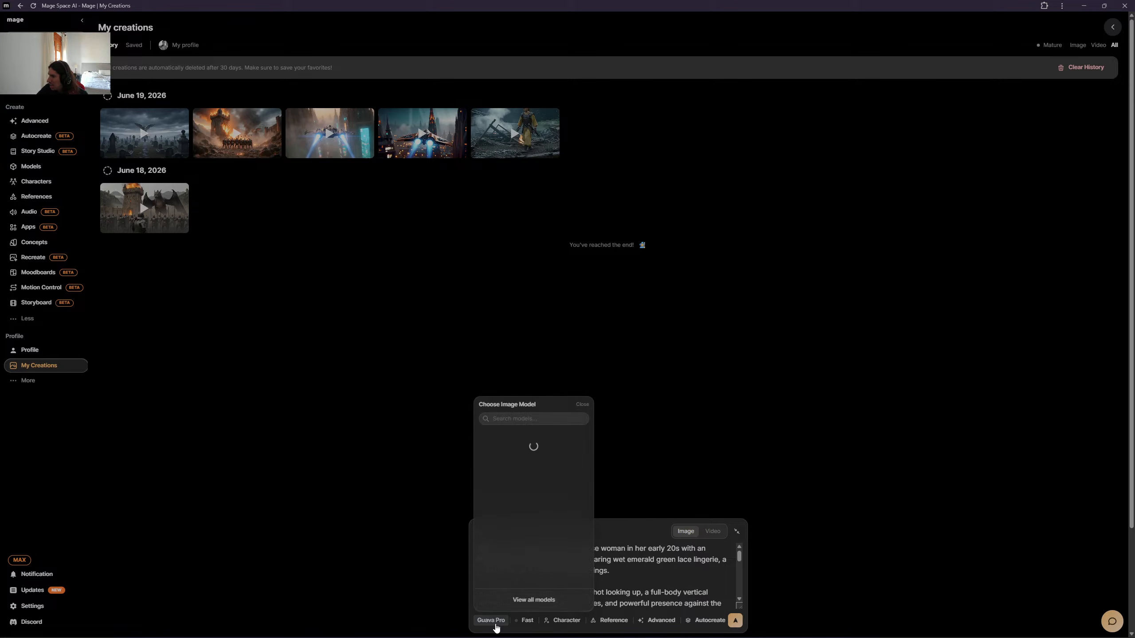
scroll(541, 572, down, 4)
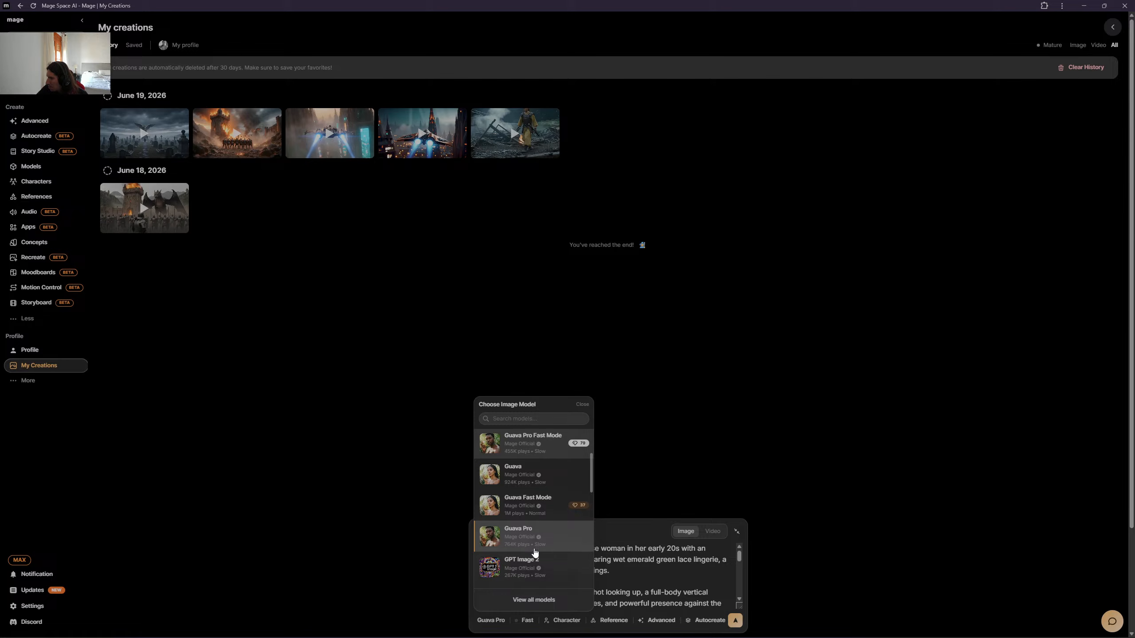
scroll(540, 560, down, 5)
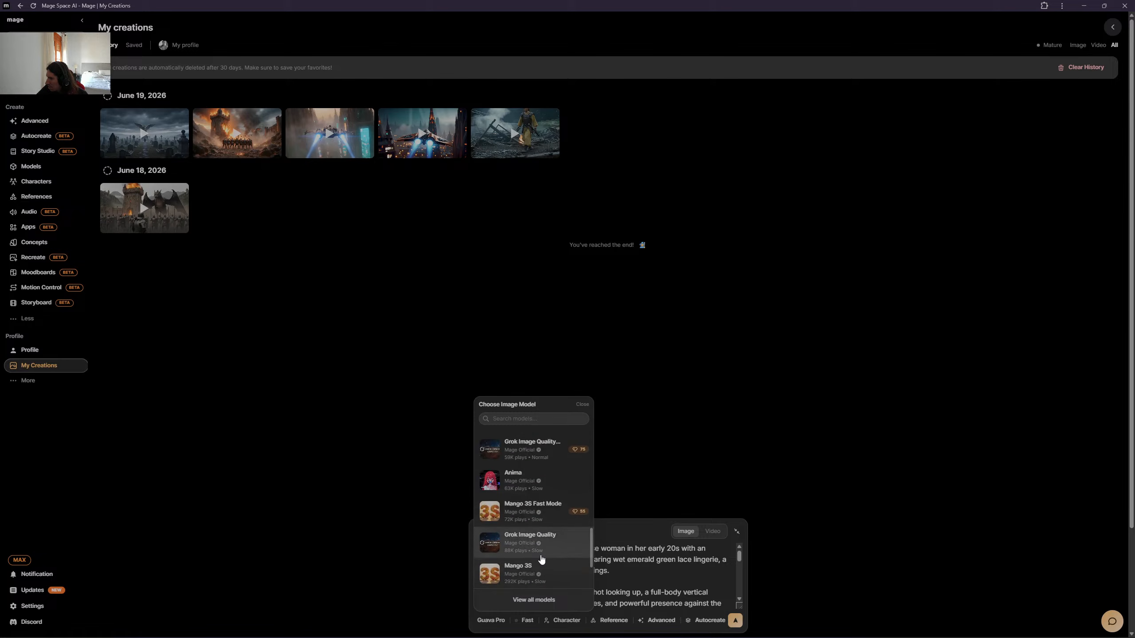
click(307, 515)
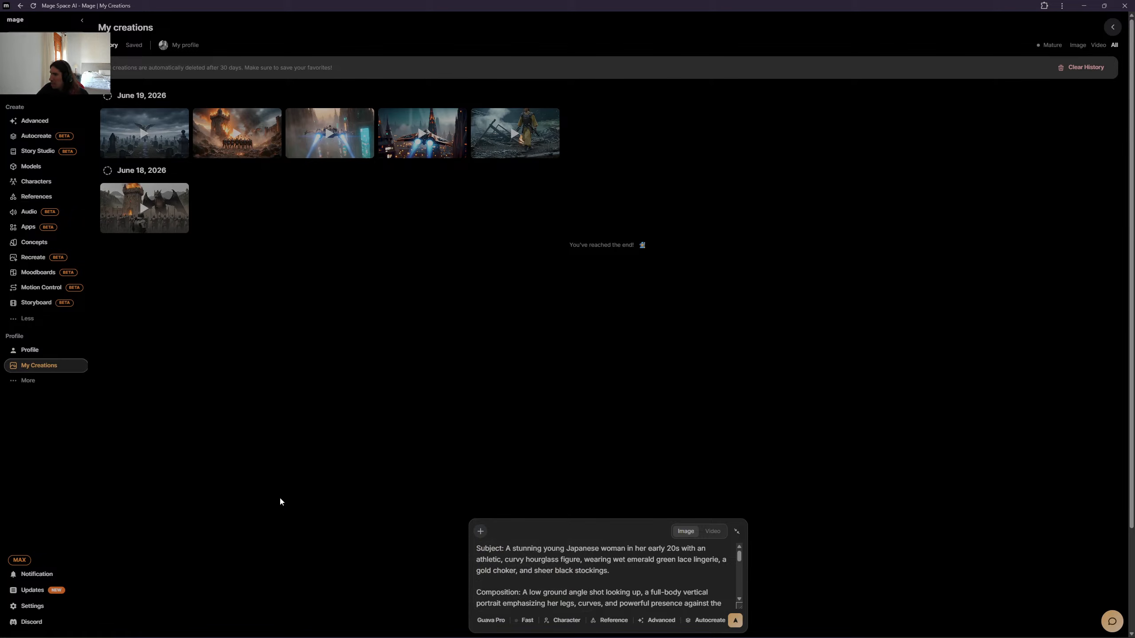